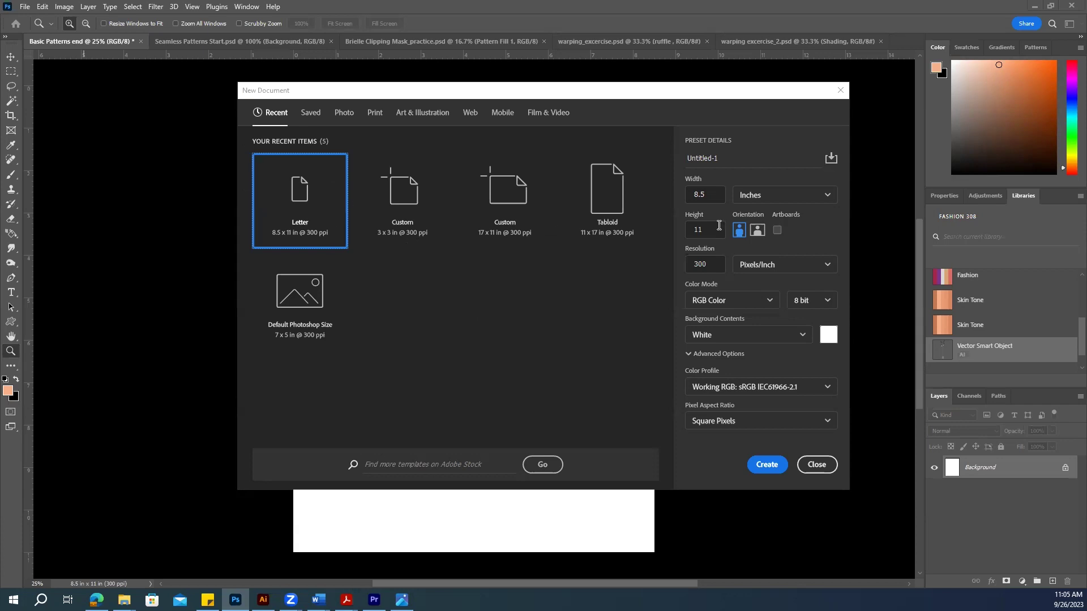
Step: Create a new document named "pattern", 4 inches wide and 4 inches high, at 300 pixels/inch with a white background
double_click(691, 194)
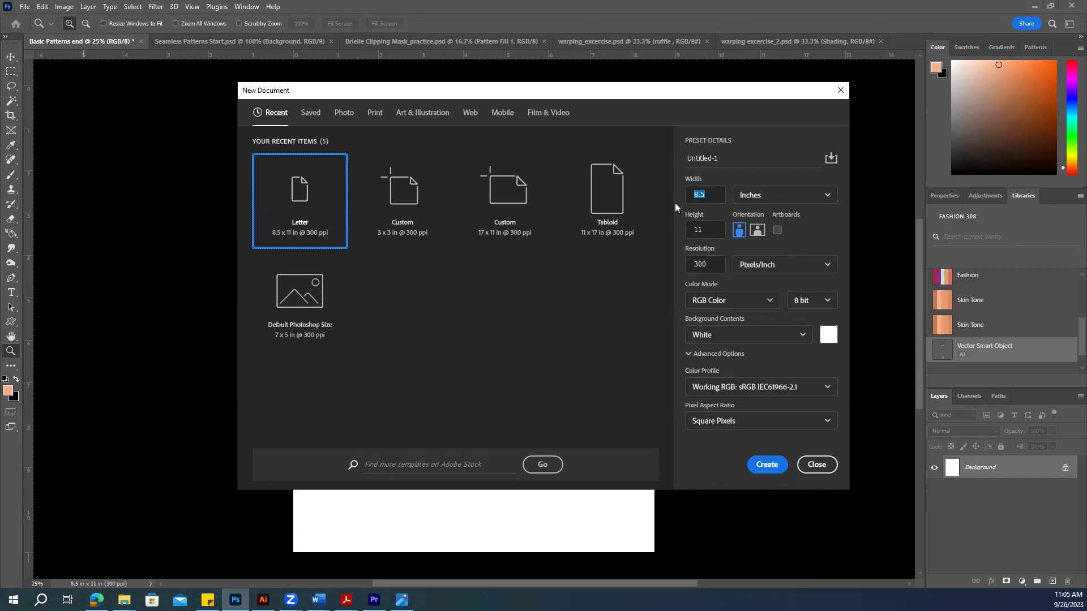
type("4")
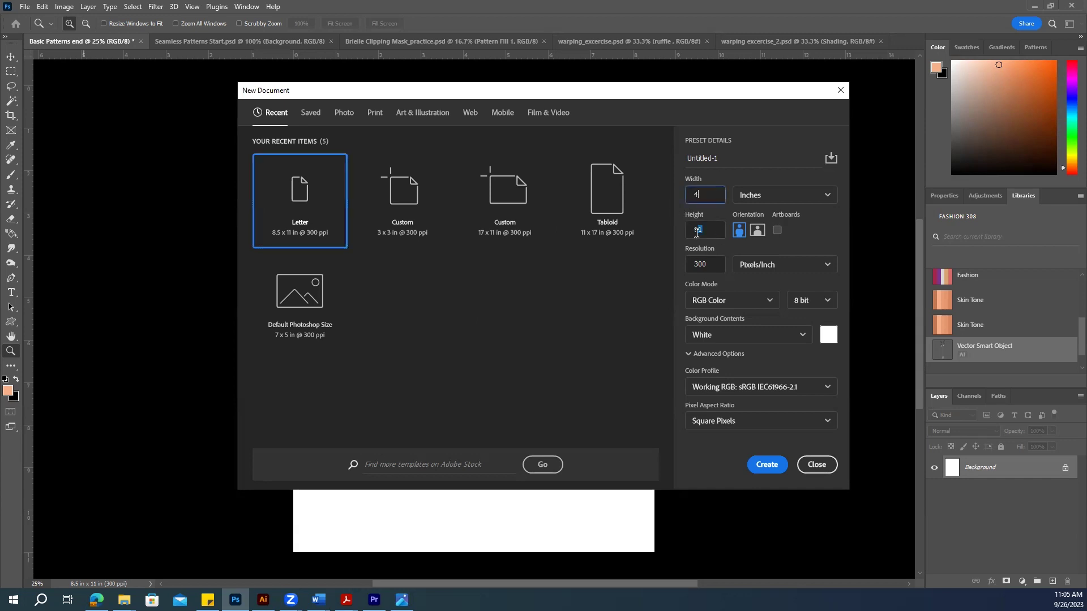
double_click(696, 232)
double_click(732, 159)
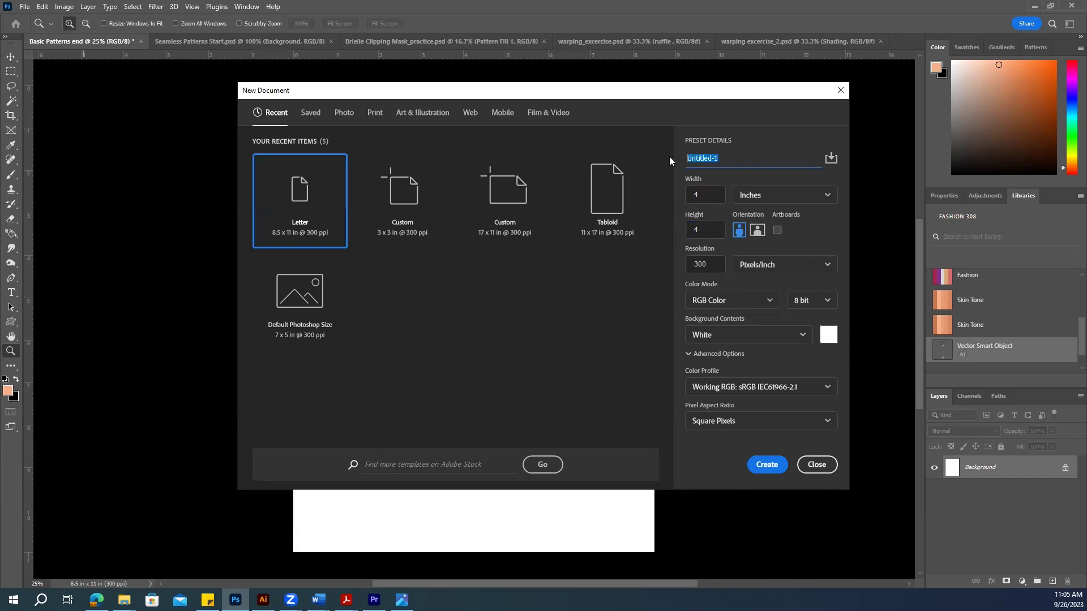
type("patten")
key("BackSpace")
key("BackSpace")
type("ern")
left_click(764, 468)
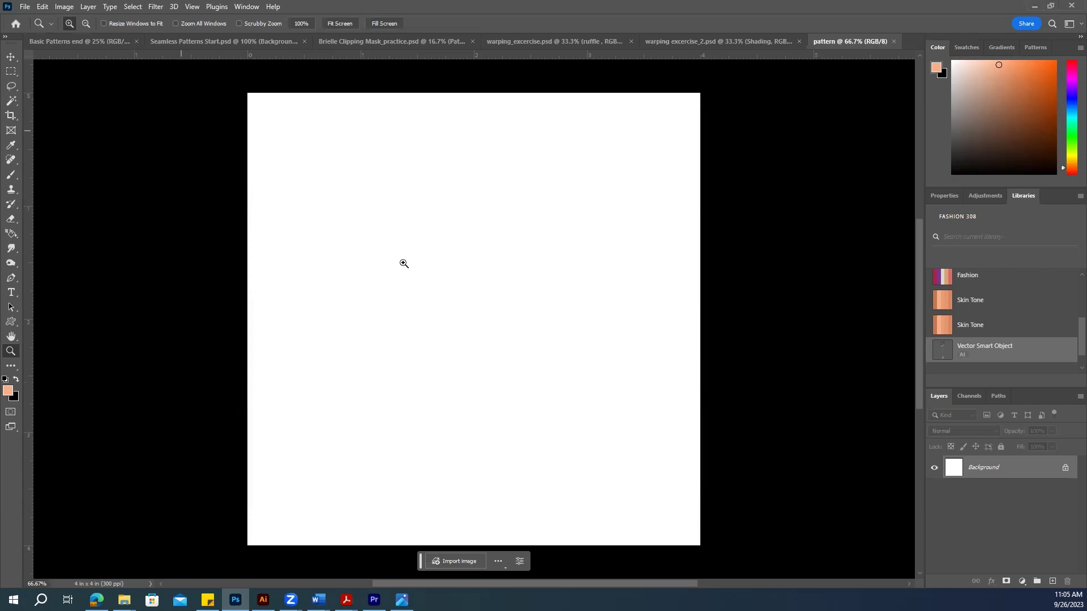
Step: Unlock the Background layer and set the foreground color to a pale mauve, #d7b5cf
left_click(11, 58)
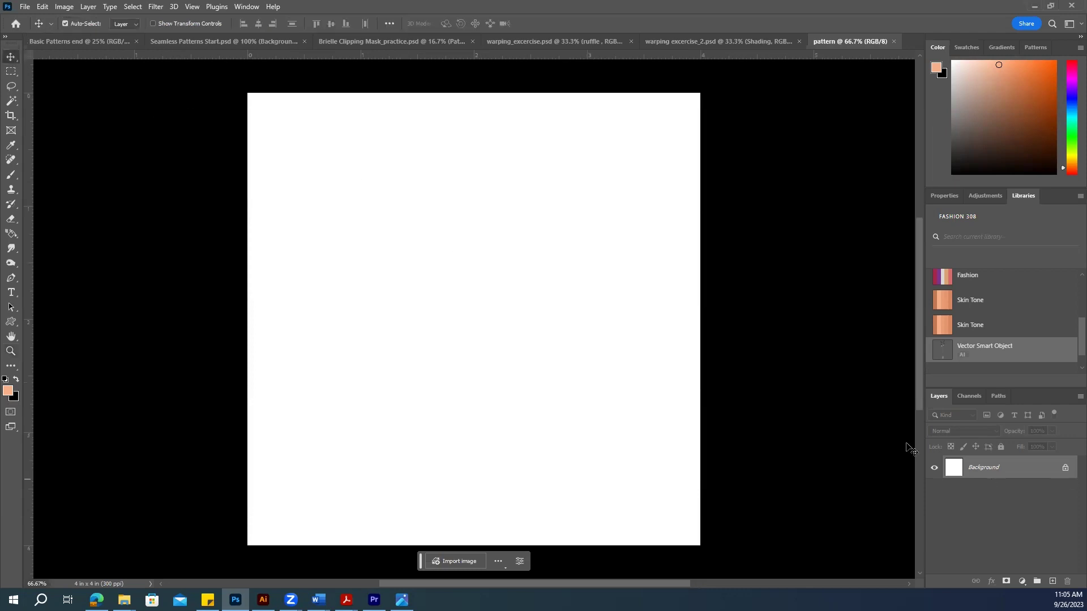
left_click(1065, 470)
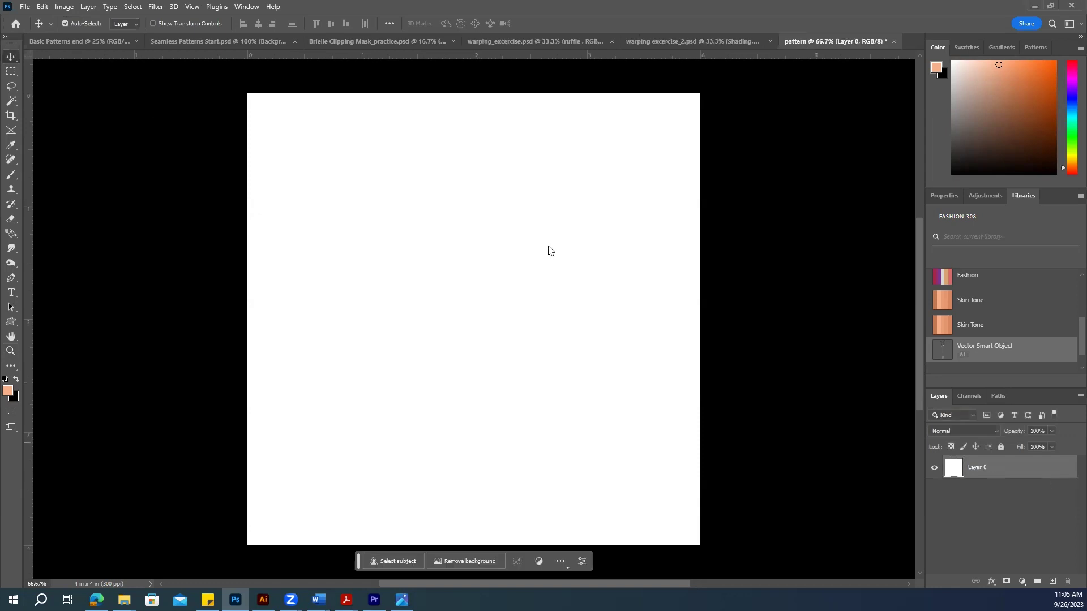
left_click(8, 393)
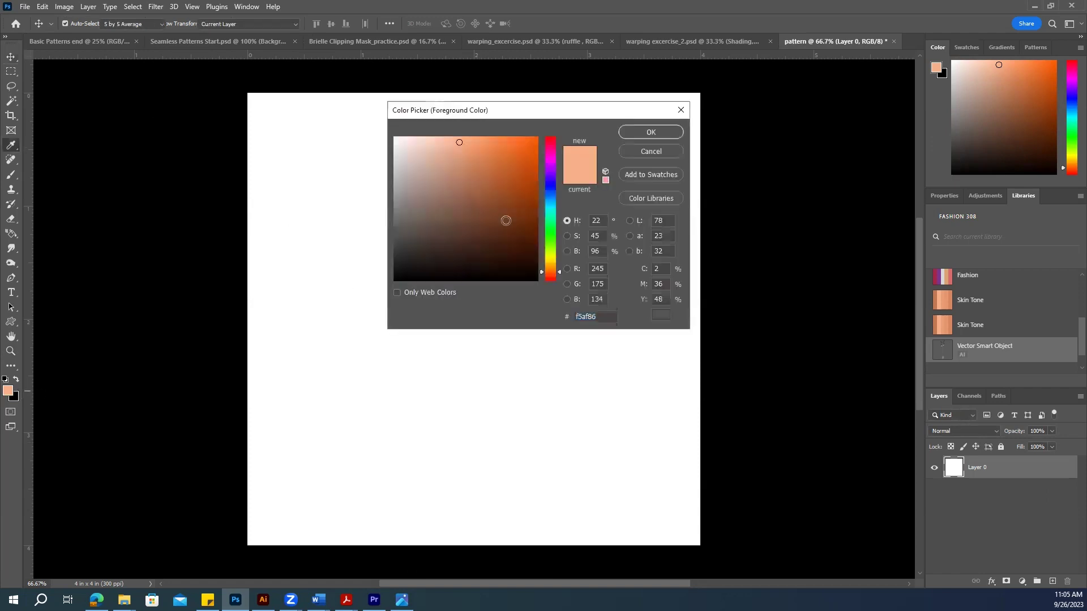
left_click(439, 167)
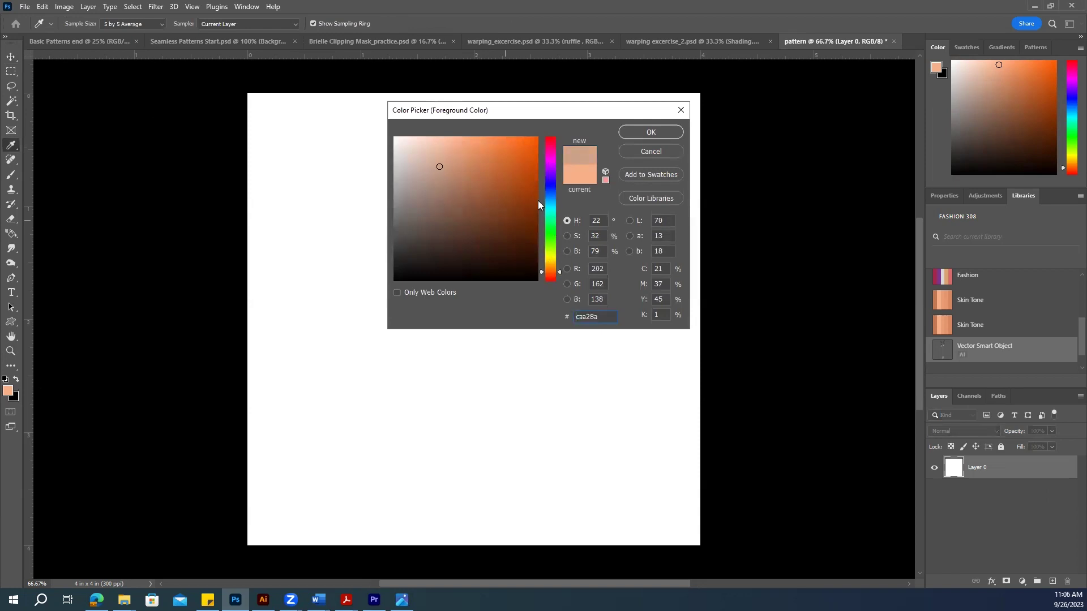
left_click(547, 256)
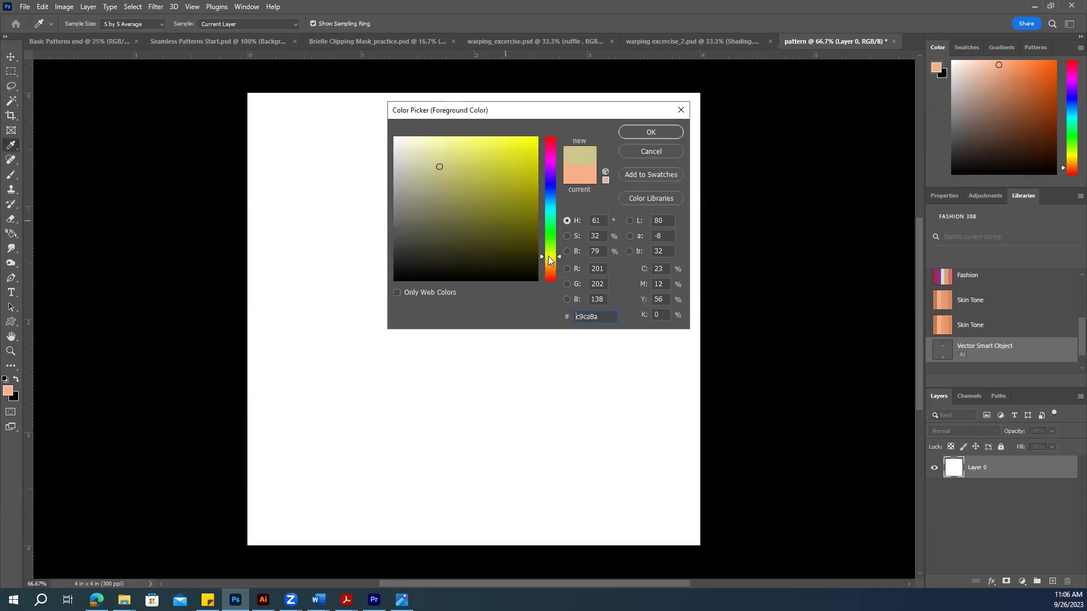
left_click(548, 155)
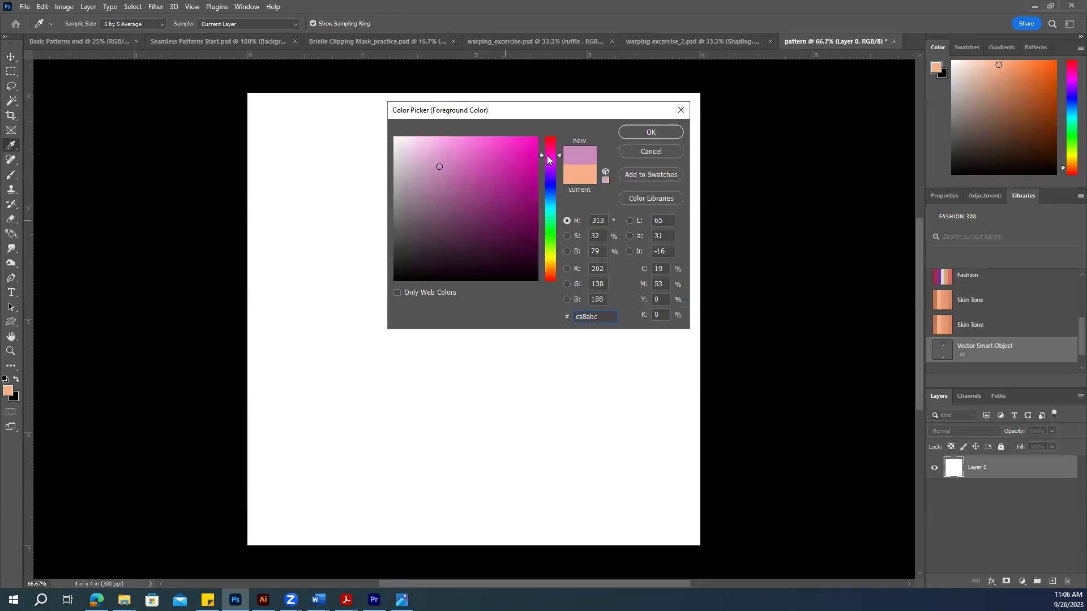
left_click(421, 195)
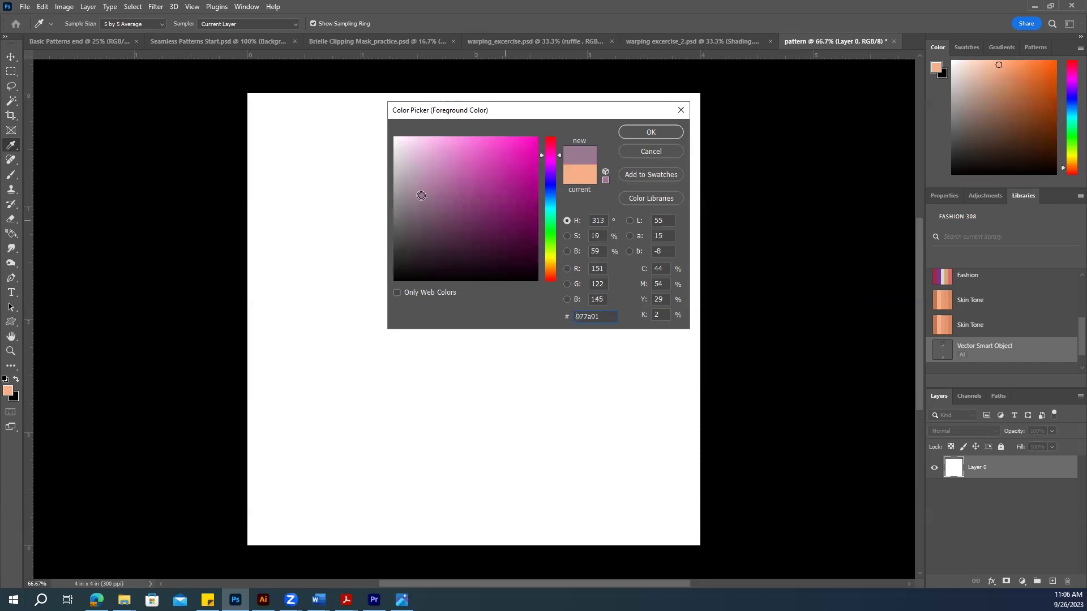
left_click(417, 159)
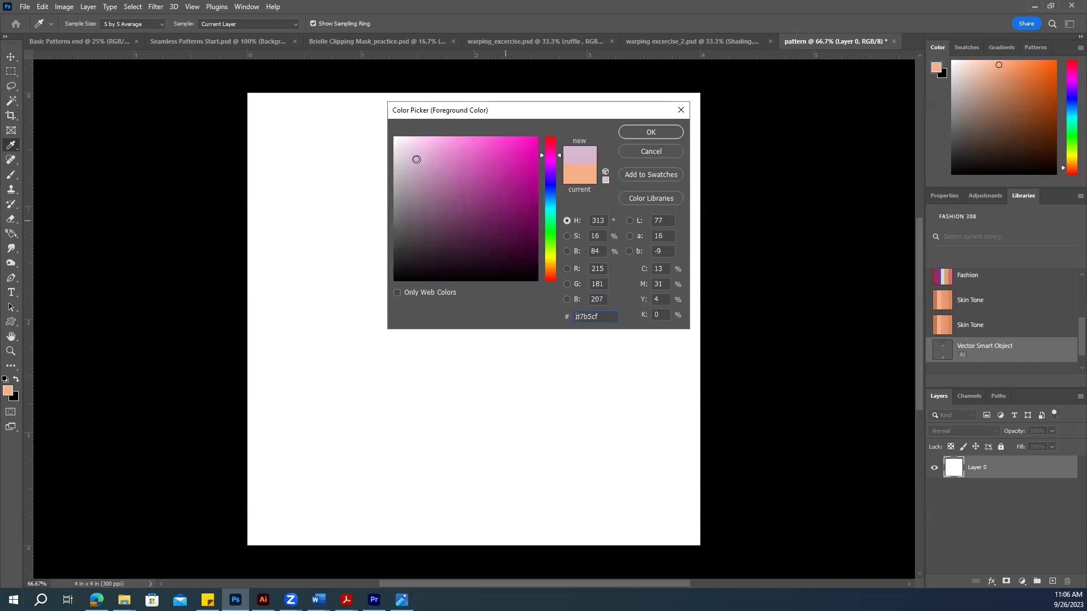
left_click(642, 131)
key("v")
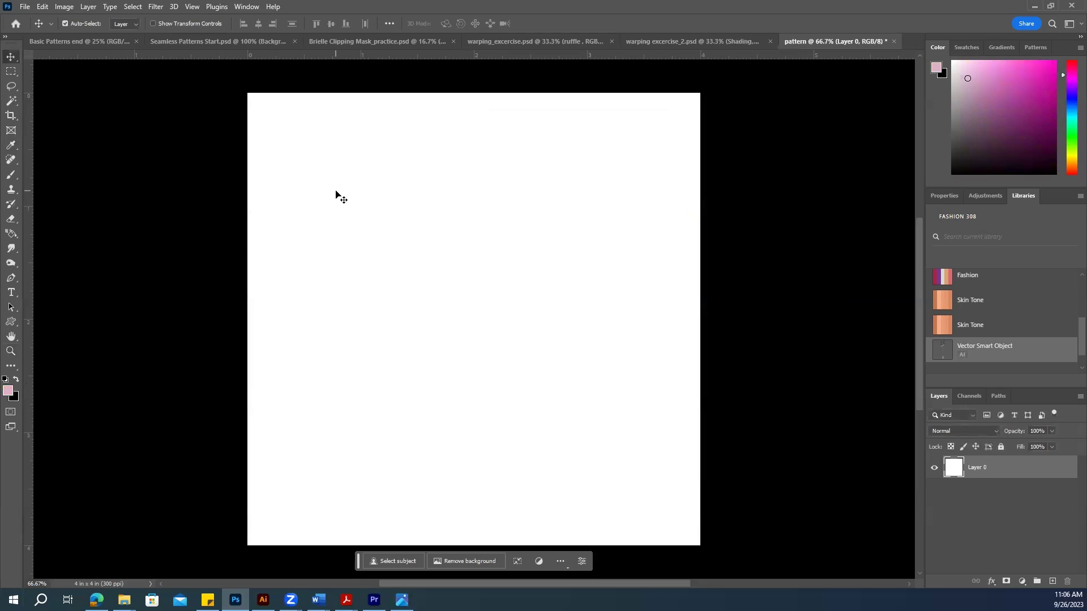
Step: Fill the unlocked layer with the foreground color in Normal mode at 100% opacity
left_click(41, 7)
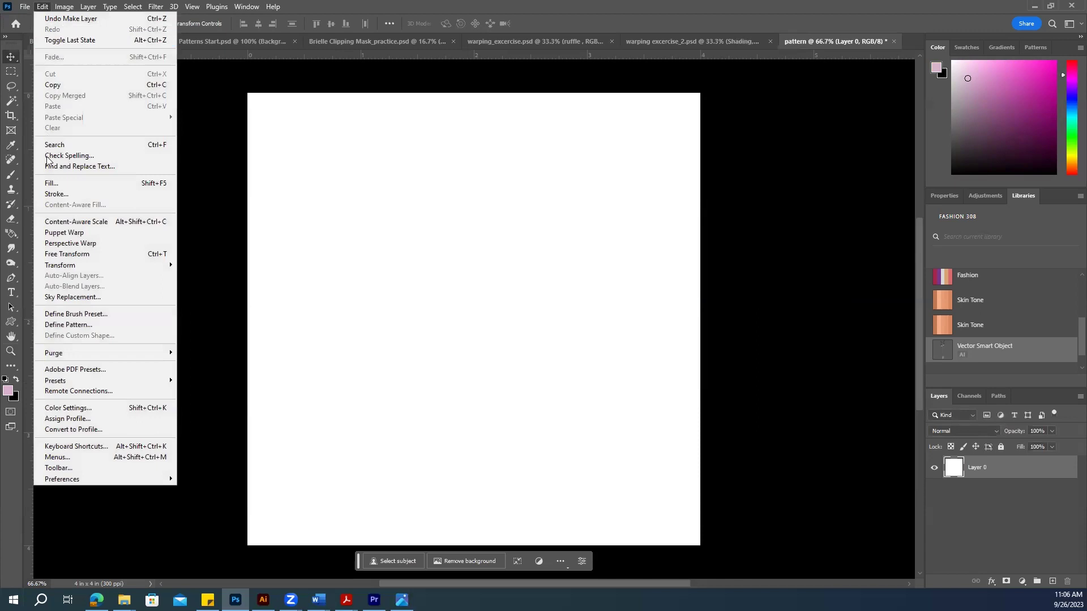
left_click(50, 183)
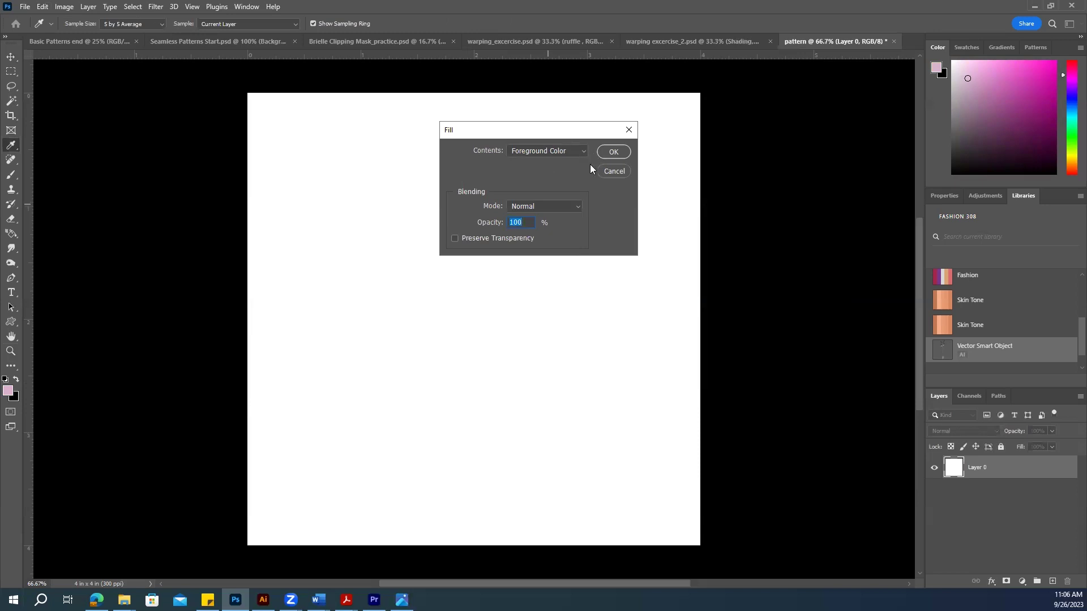
left_click(612, 153)
key("v")
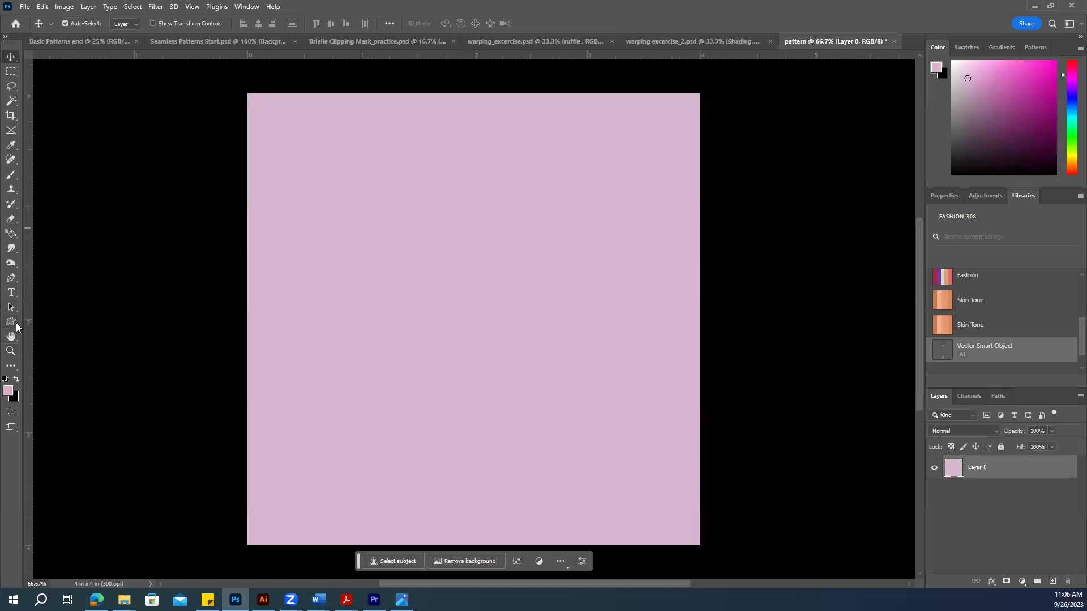
Step: Activate the Custom Shape tool and set the foreground color to a dark plum, #934782
left_click_drag(15, 323, 64, 382)
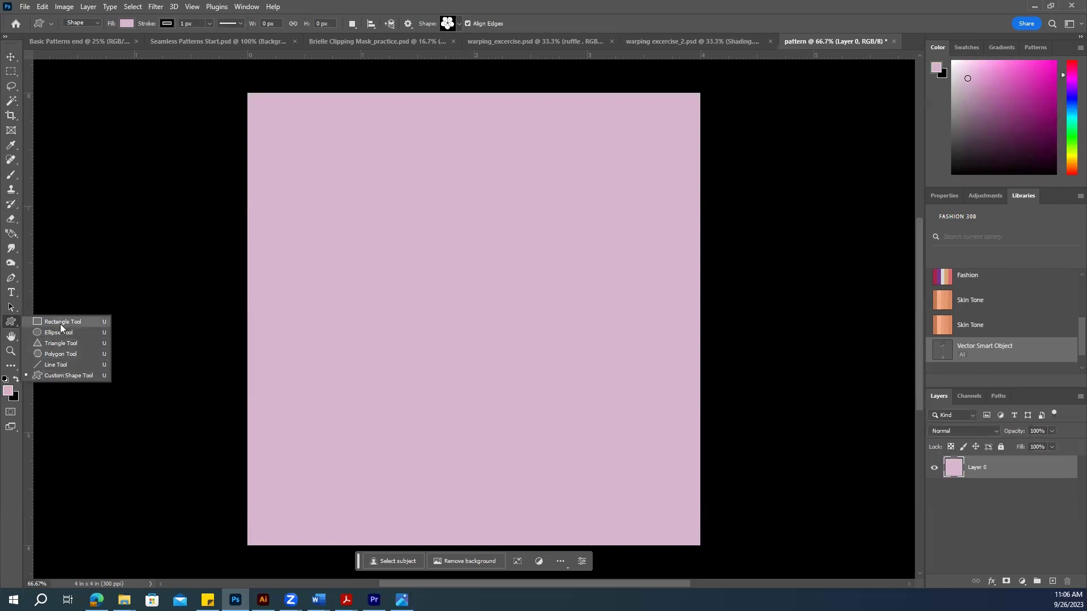
left_click(75, 376)
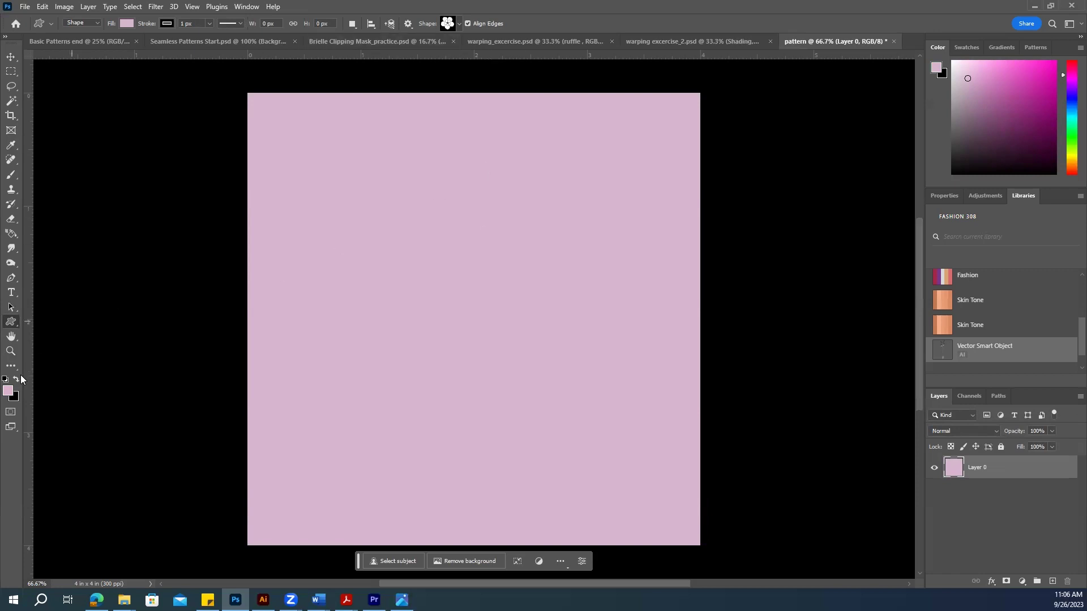
left_click(6, 391)
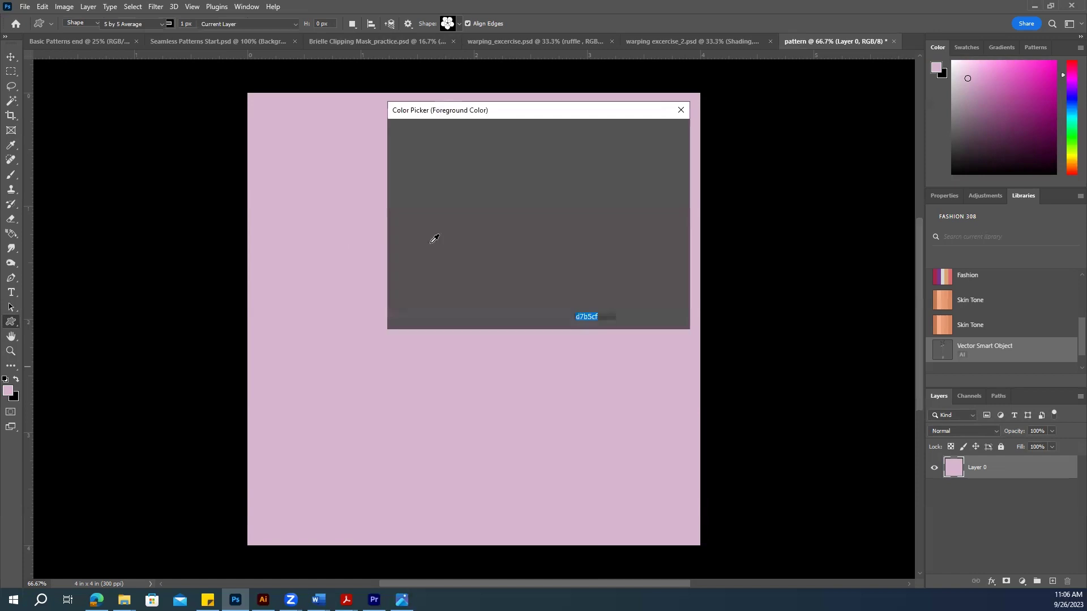
left_click(482, 160)
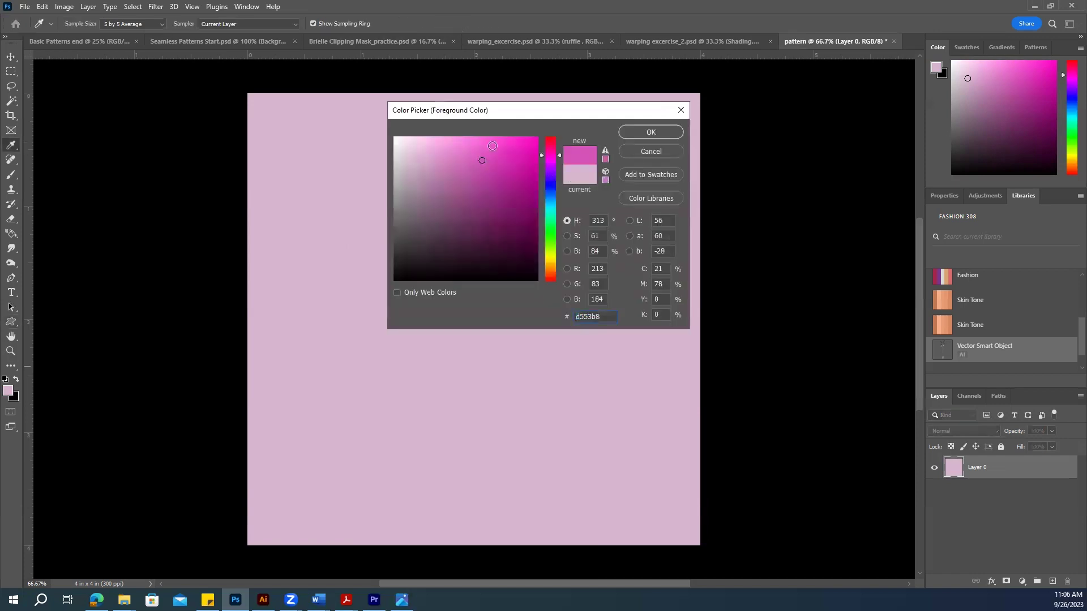
left_click(480, 141)
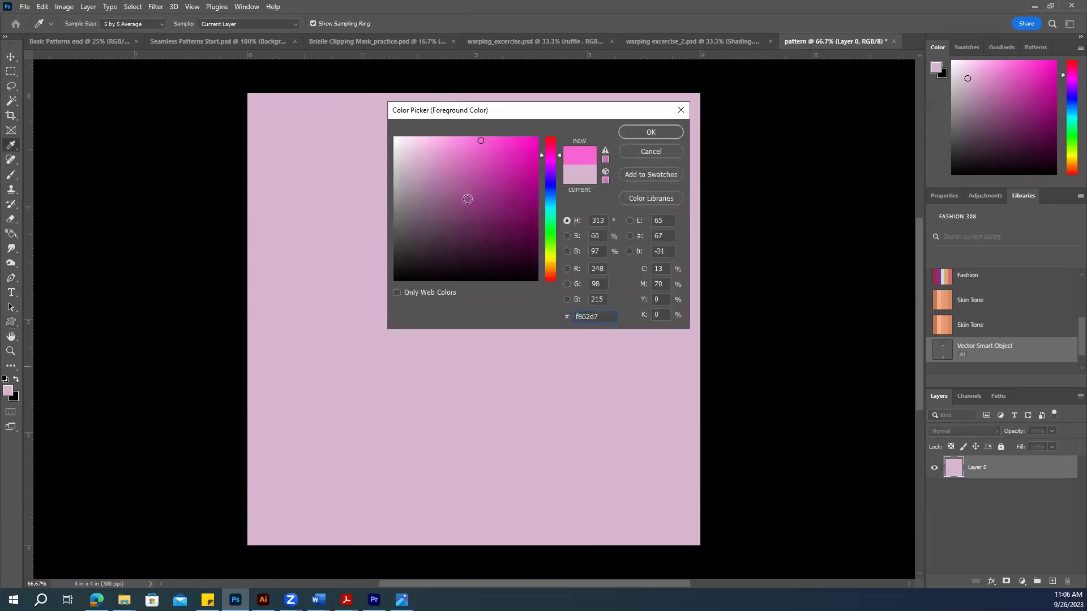
left_click(484, 180)
left_click(476, 192)
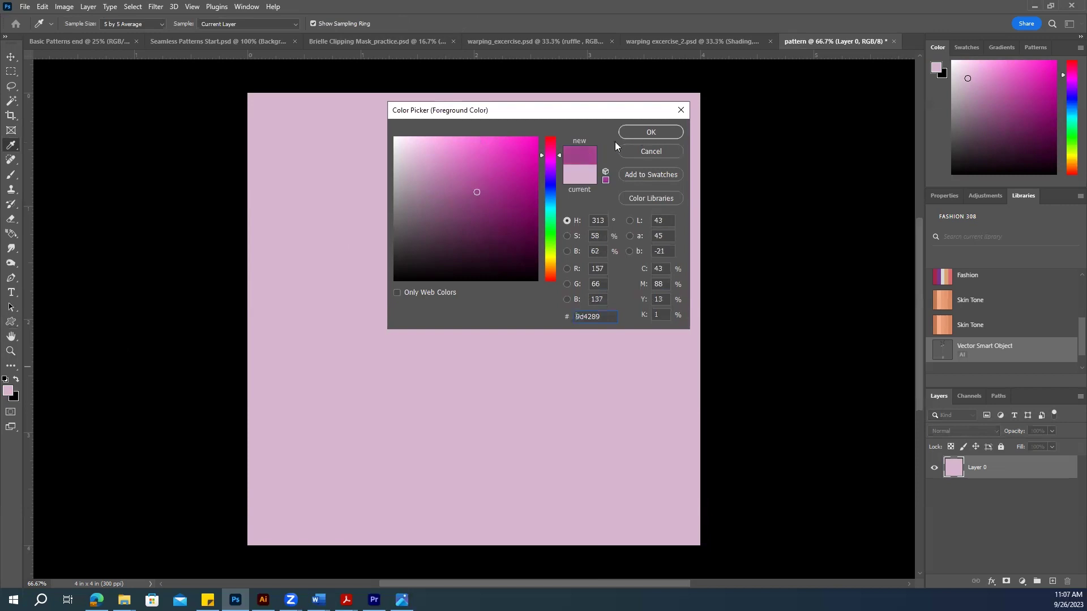
left_click(468, 197)
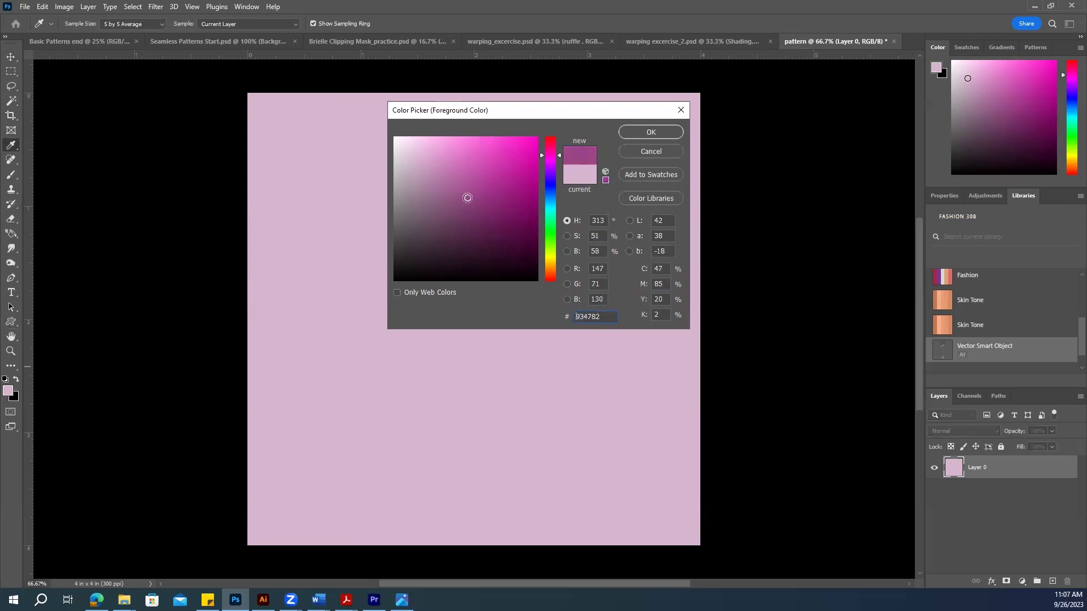
left_click(646, 130)
key("u")
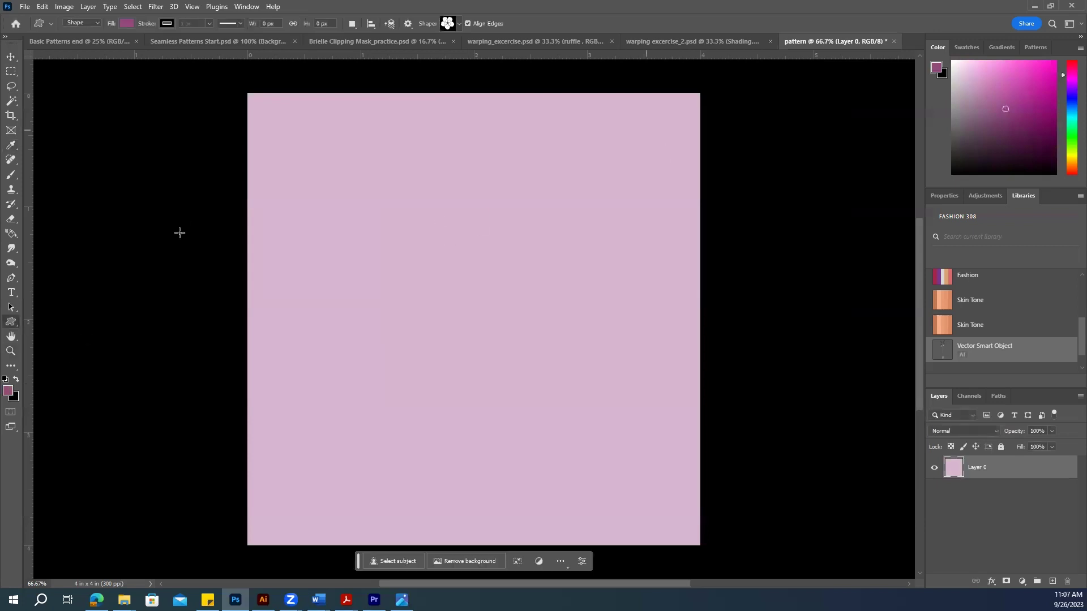
Step: Draw the layered, pointed-petal flower from the Flowers shapes near the canvas center, about 2.28 in wide and 2.34 in high
left_click(460, 25)
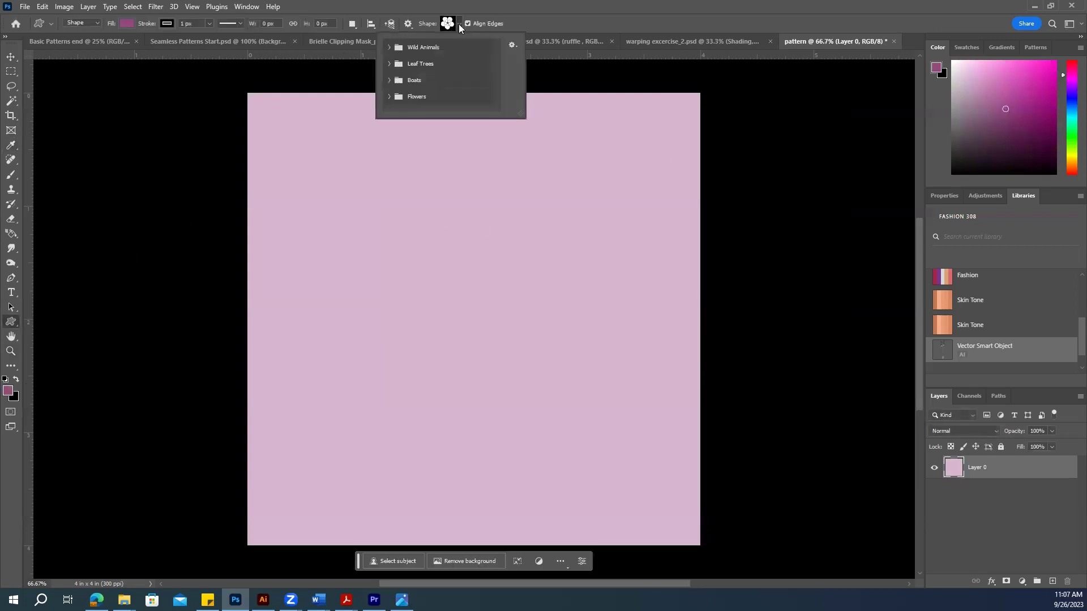
left_click(390, 96)
scroll(444, 102, "down", 2)
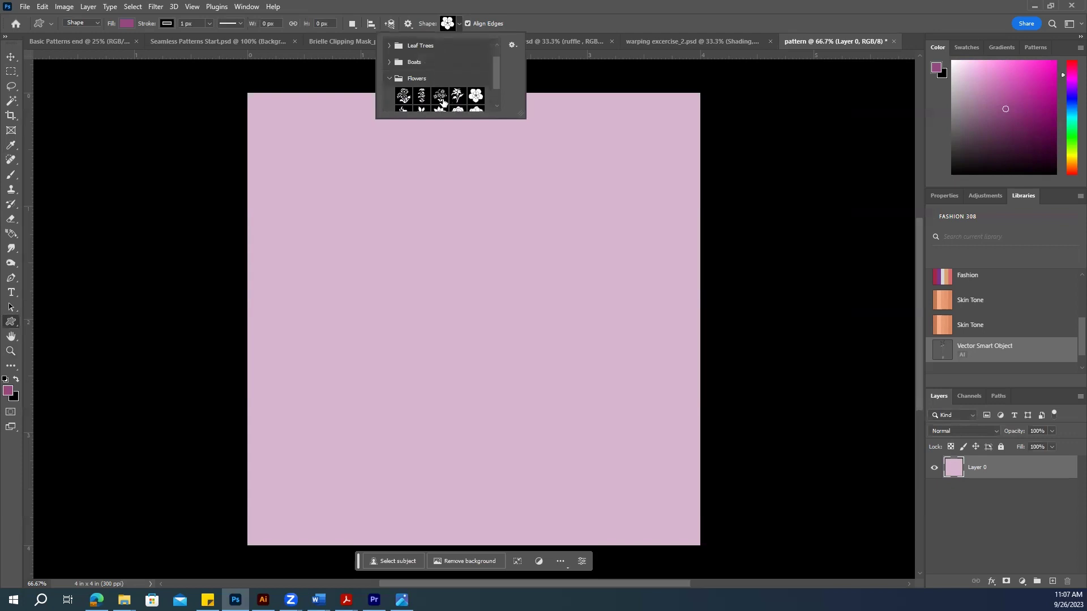
scroll(475, 80, "down", 1)
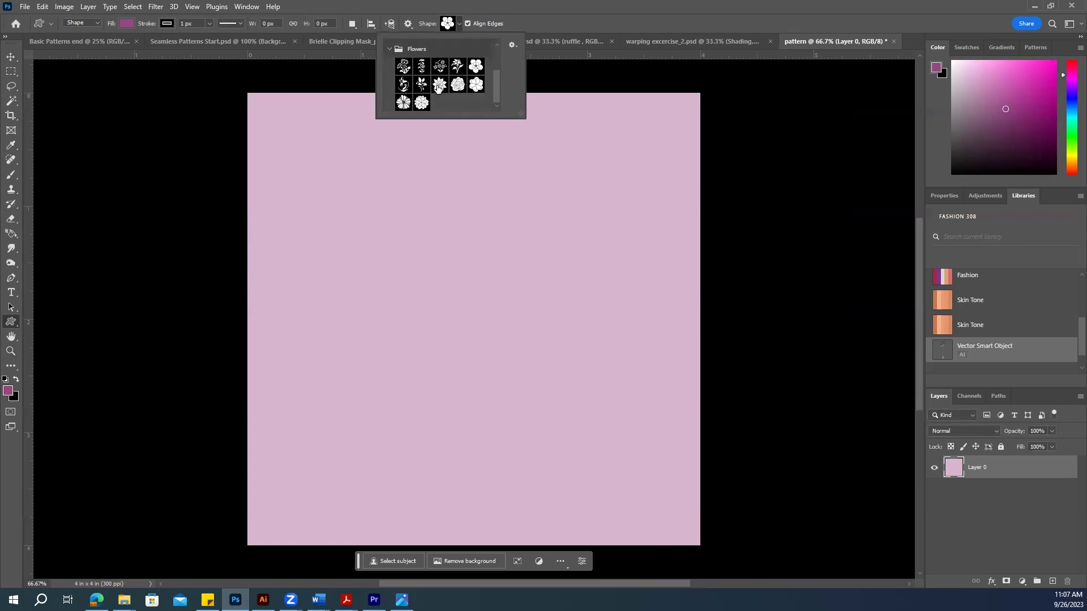
left_click(439, 85)
left_click(337, 188)
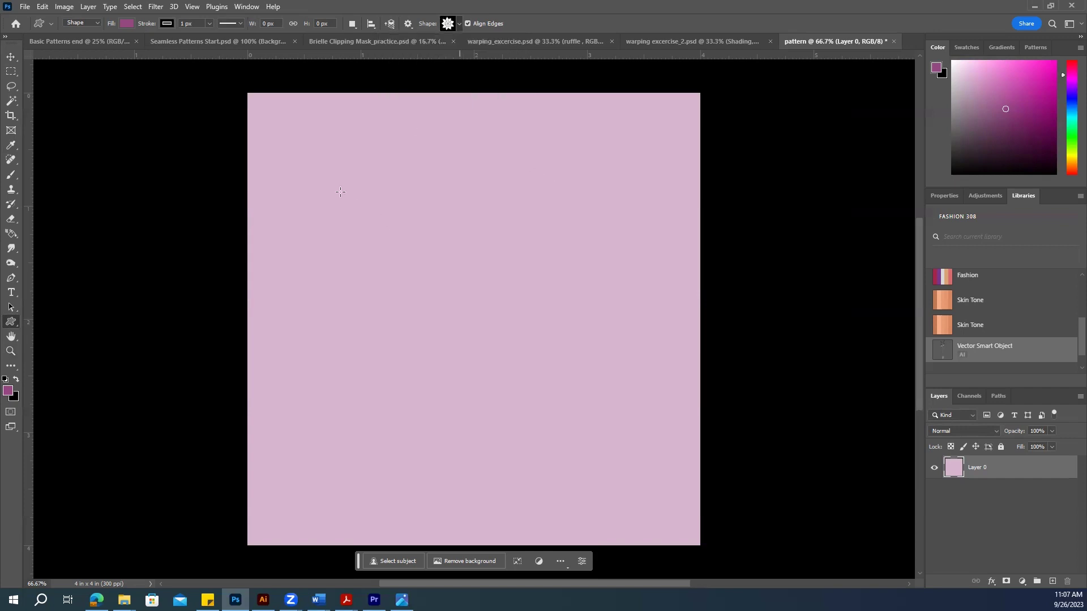
left_click_drag(445, 285, 632, 450)
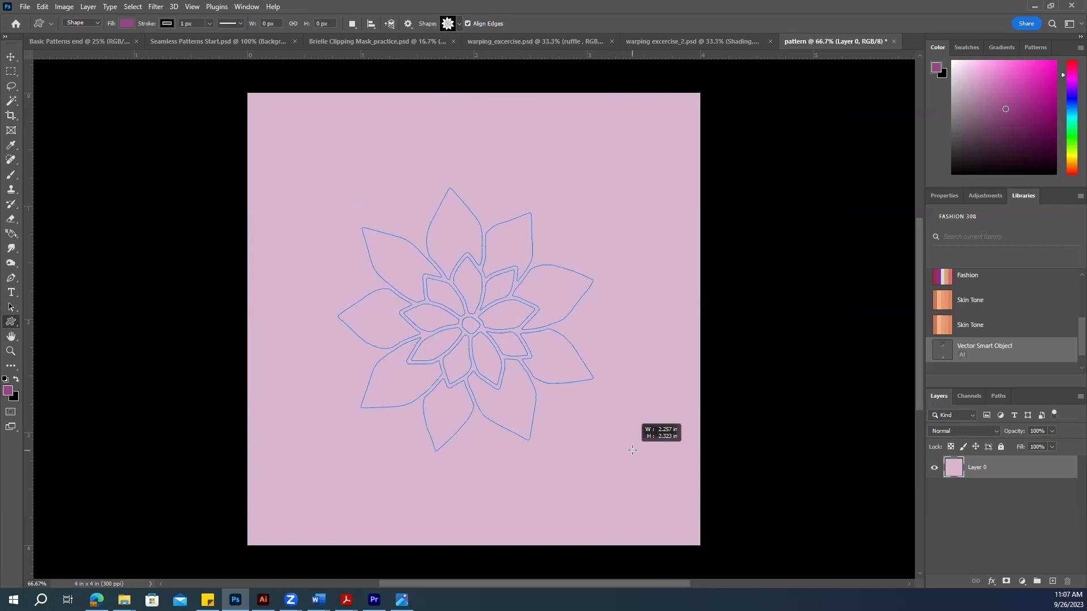
left_click_drag(632, 450, 635, 452)
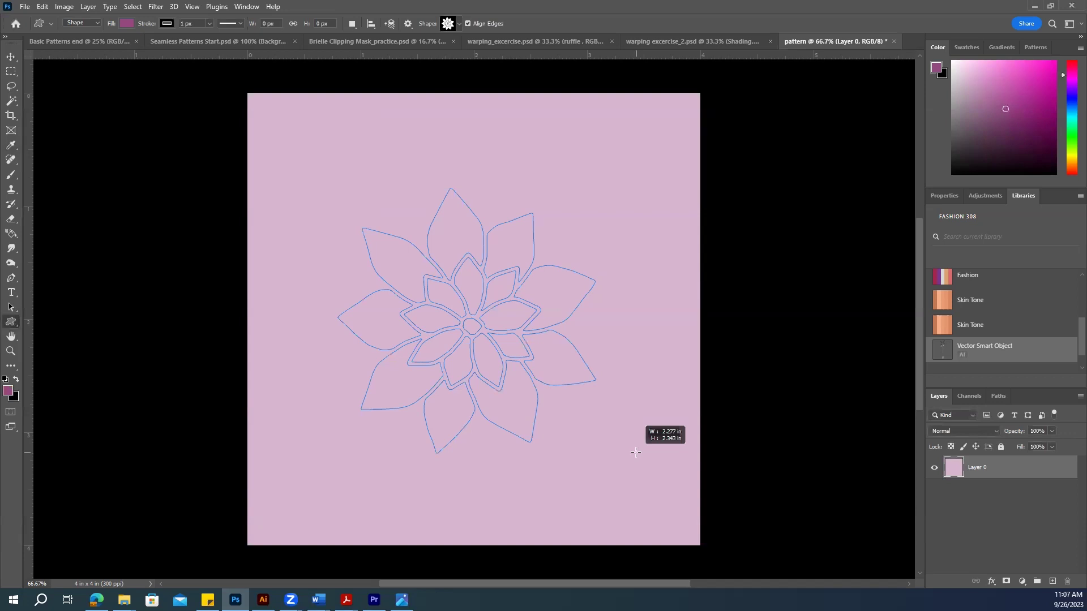
left_click_drag(636, 452, 637, 451)
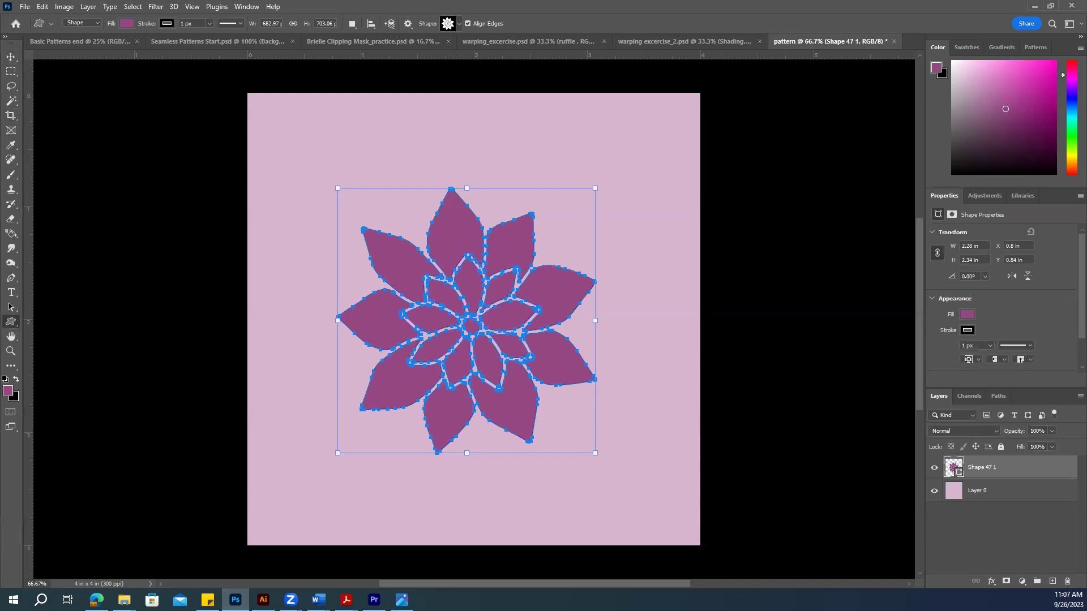
Step: Define a new pattern from the flower on its mauve background
left_click(11, 57)
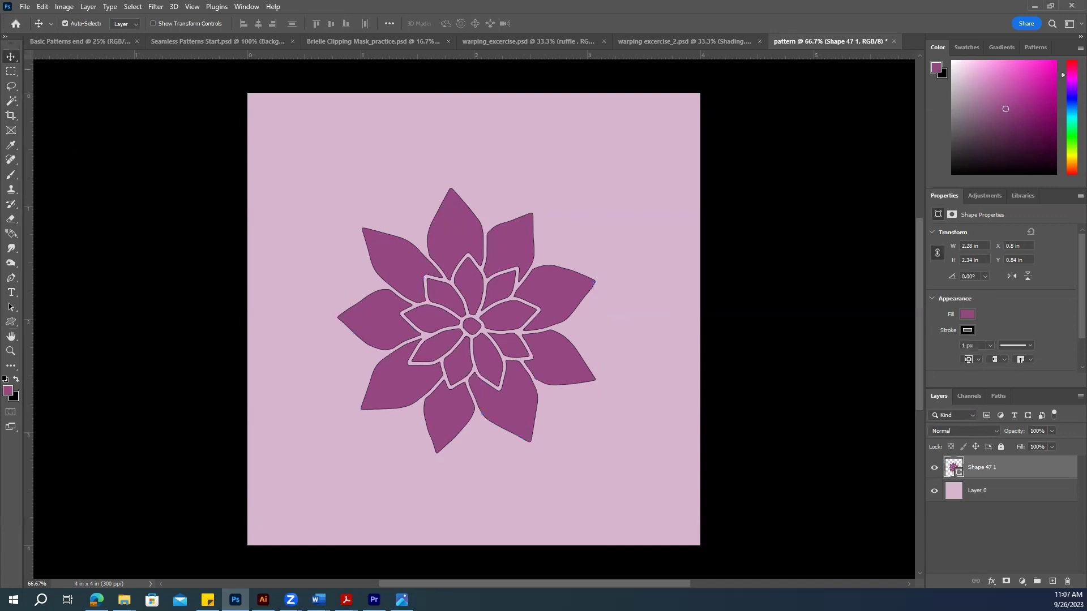
left_click(41, 7)
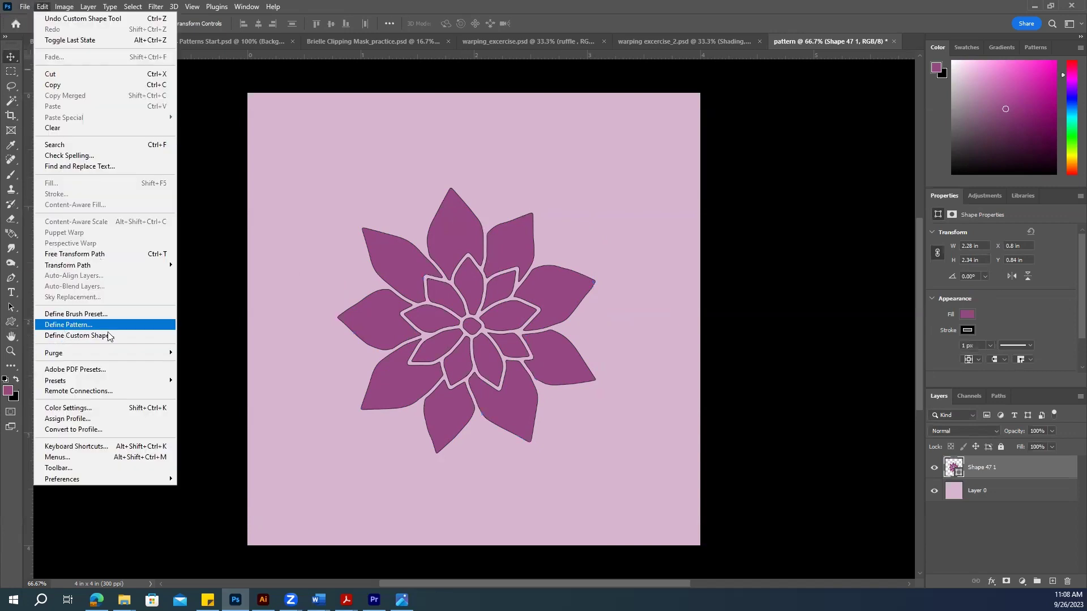
left_click(70, 324)
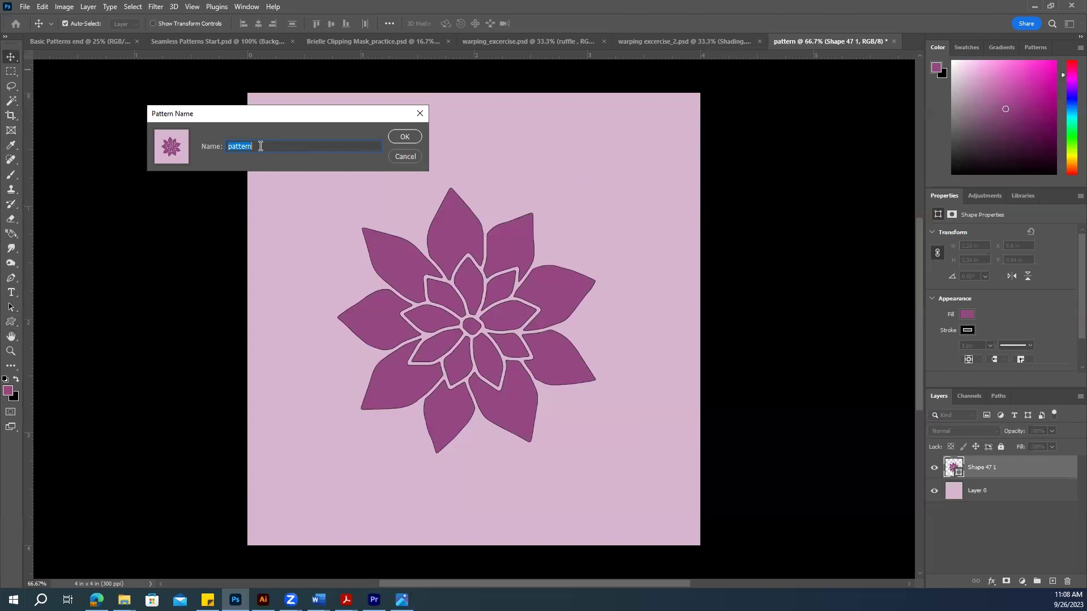
key("BackSpace")
left_click(405, 140)
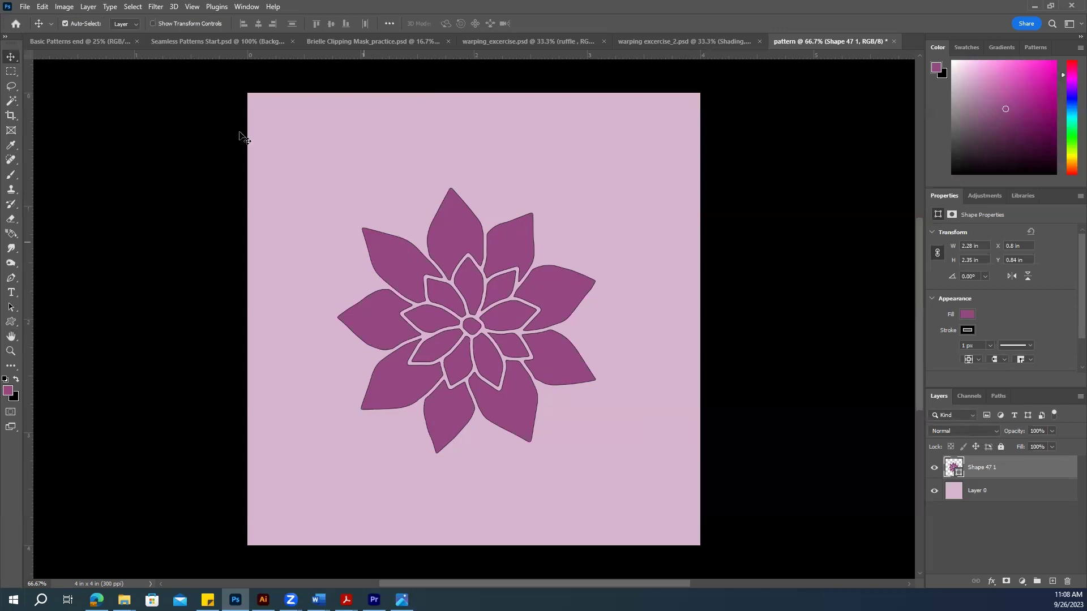
Step: In the Basic Patterns end document, unlock the background layer and add a Pattern fill layer using the plum flower on mauve pattern
left_click(96, 39)
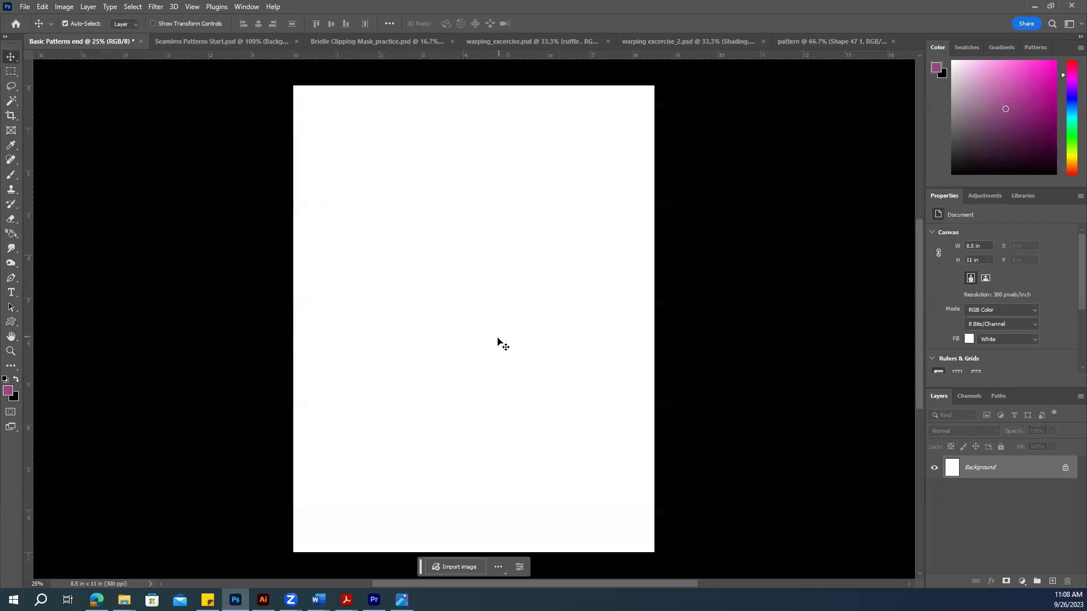
left_click(1064, 470)
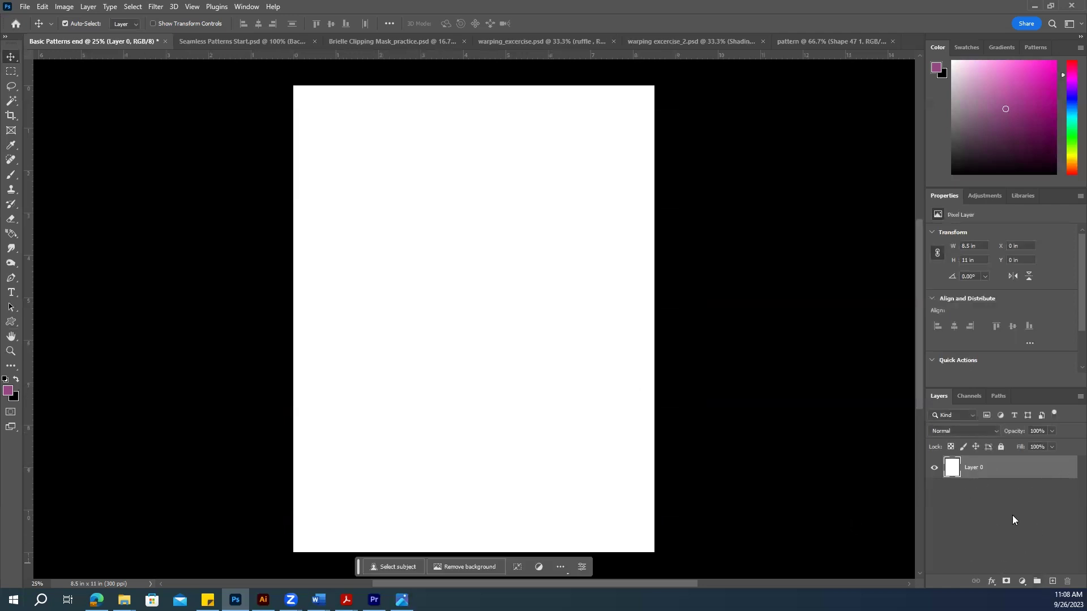
left_click(1022, 582)
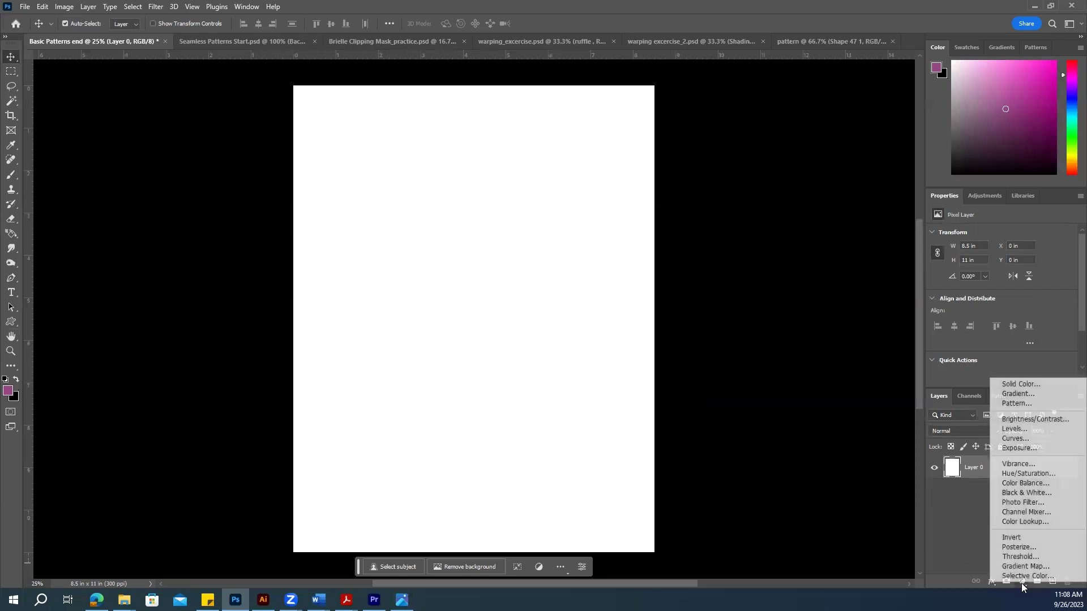
left_click(1015, 404)
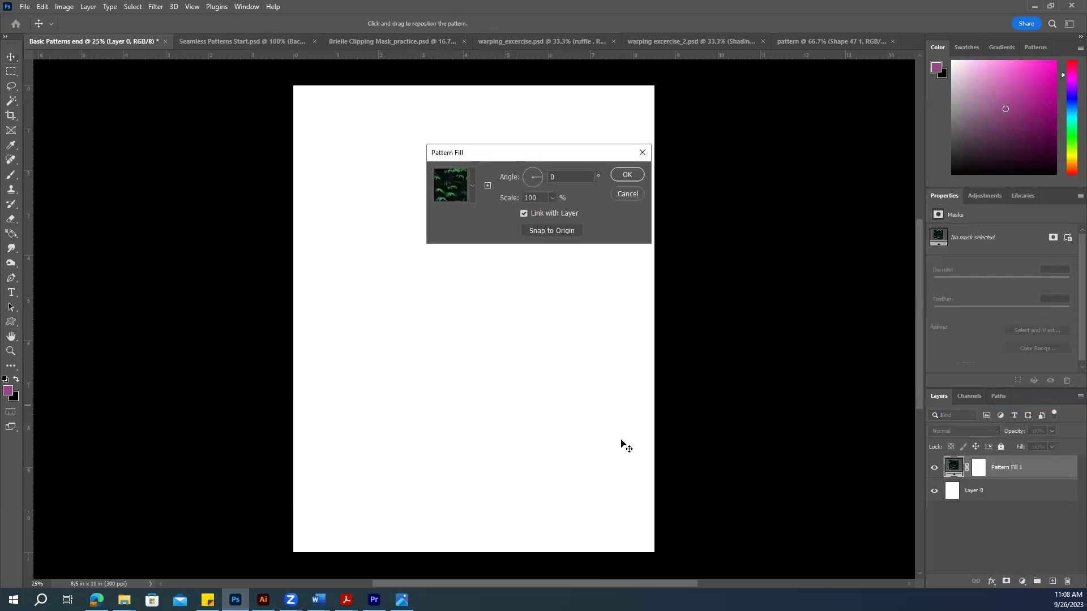
left_click(472, 187)
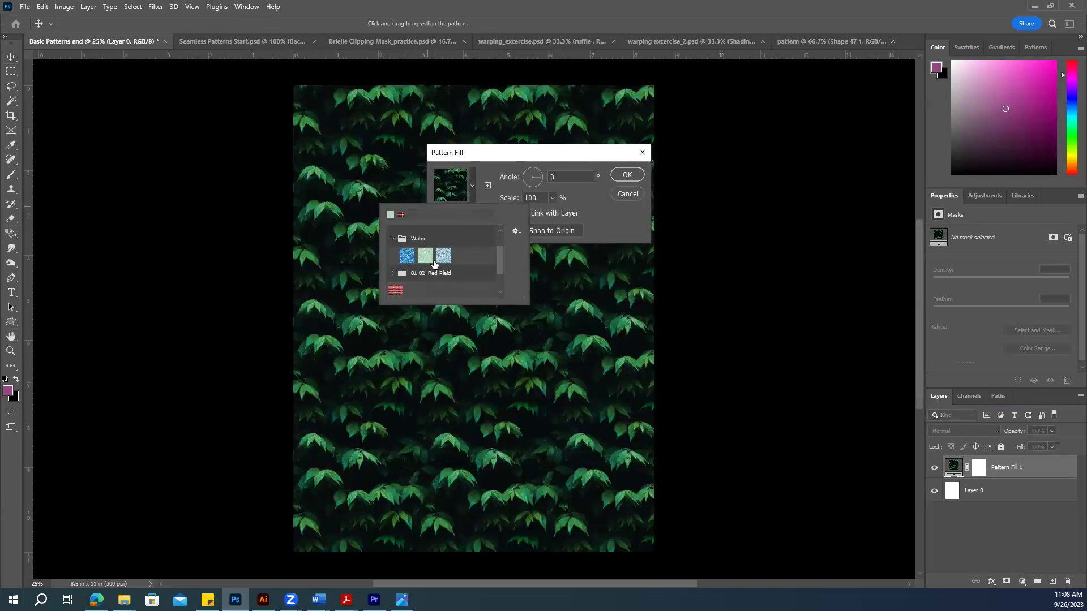
scroll(434, 260, "down", 2)
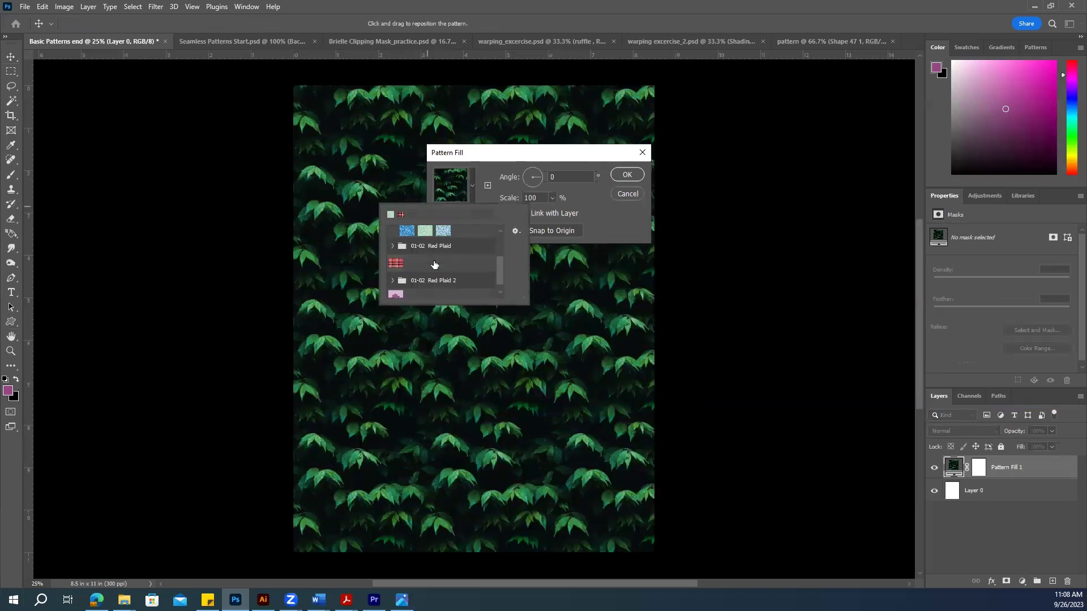
left_click(394, 290)
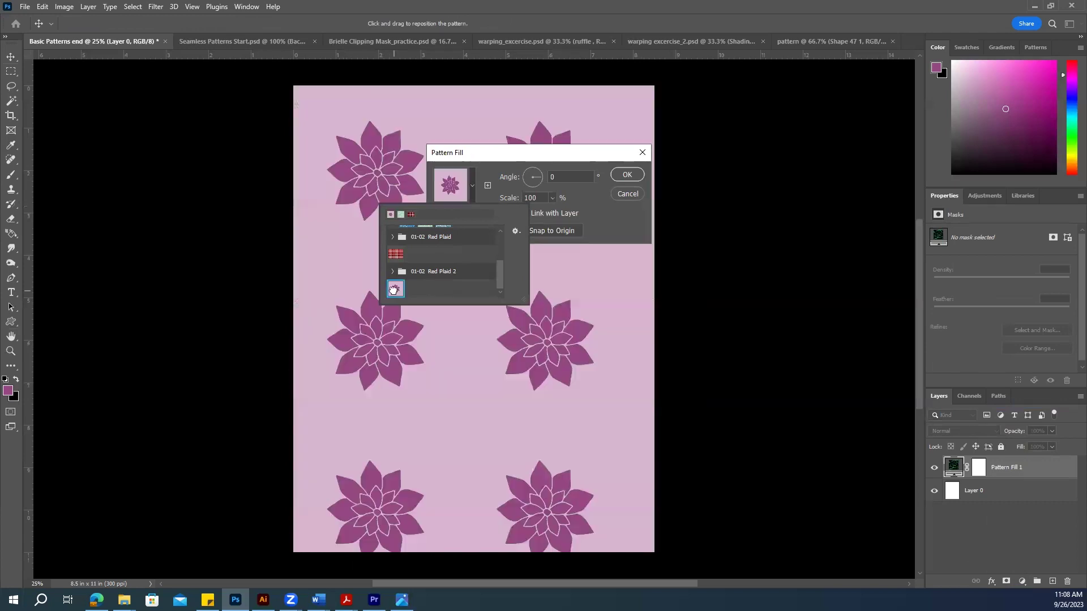
left_click(485, 193)
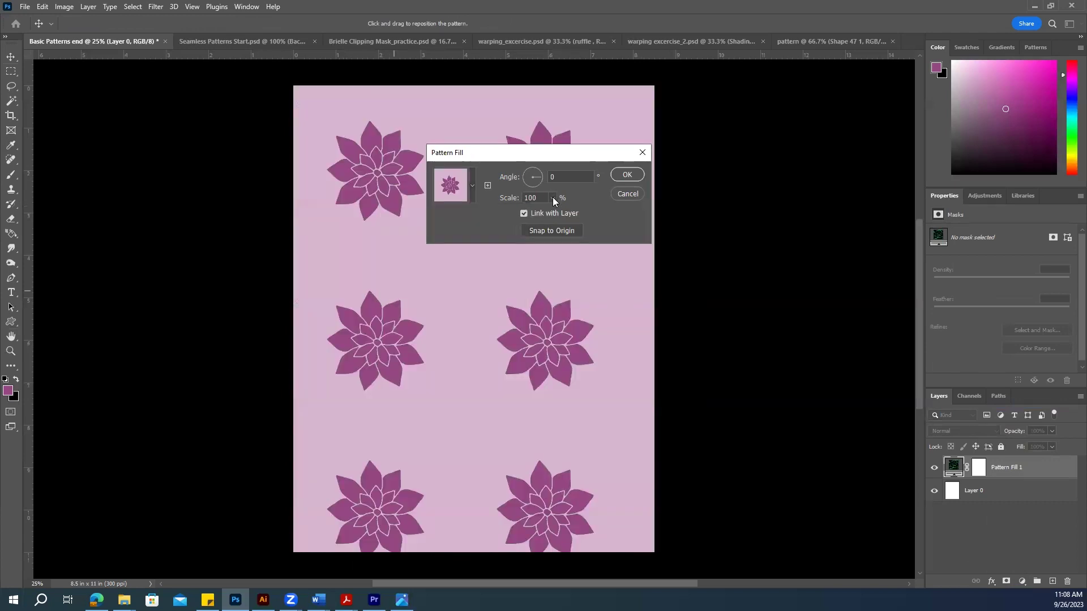
Step: Set the flower pattern fill's scale to 56% and angle to 35°, and apply it
left_click(553, 198)
left_click_drag(549, 213, 548, 211)
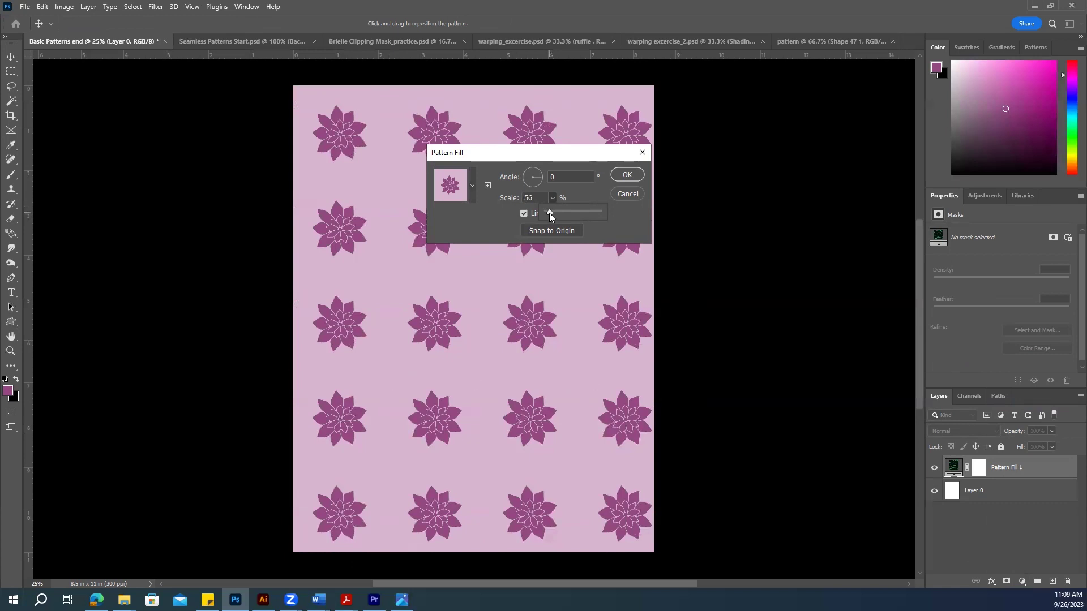
mouse_move(549, 213)
left_mouse_down()
mouse_move(566, 213)
mouse_move(546, 213)
left_mouse_up()
left_click(542, 179)
type("35")
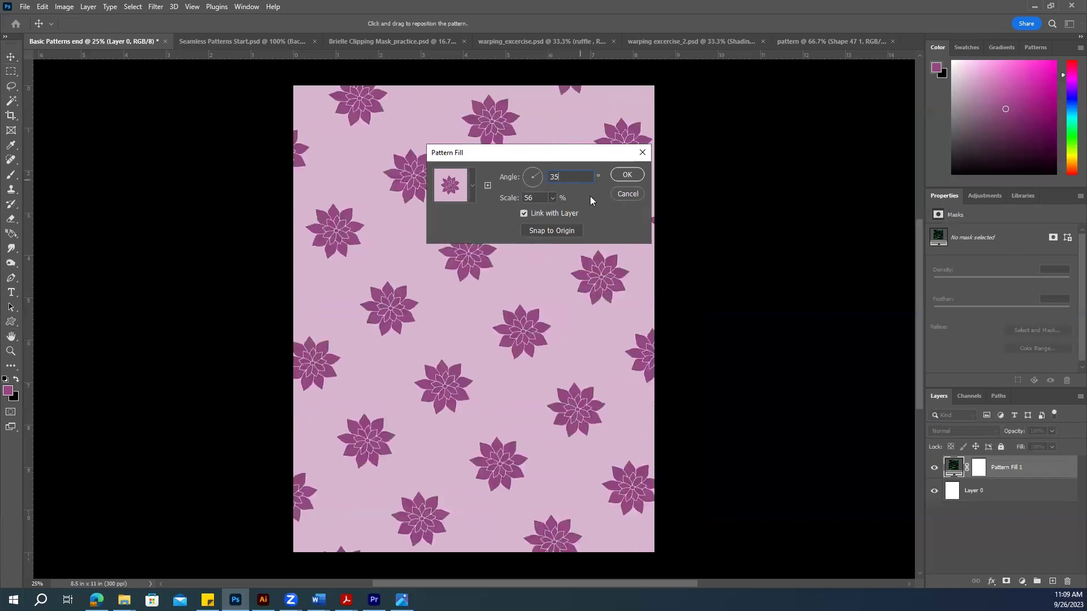
left_click(624, 176)
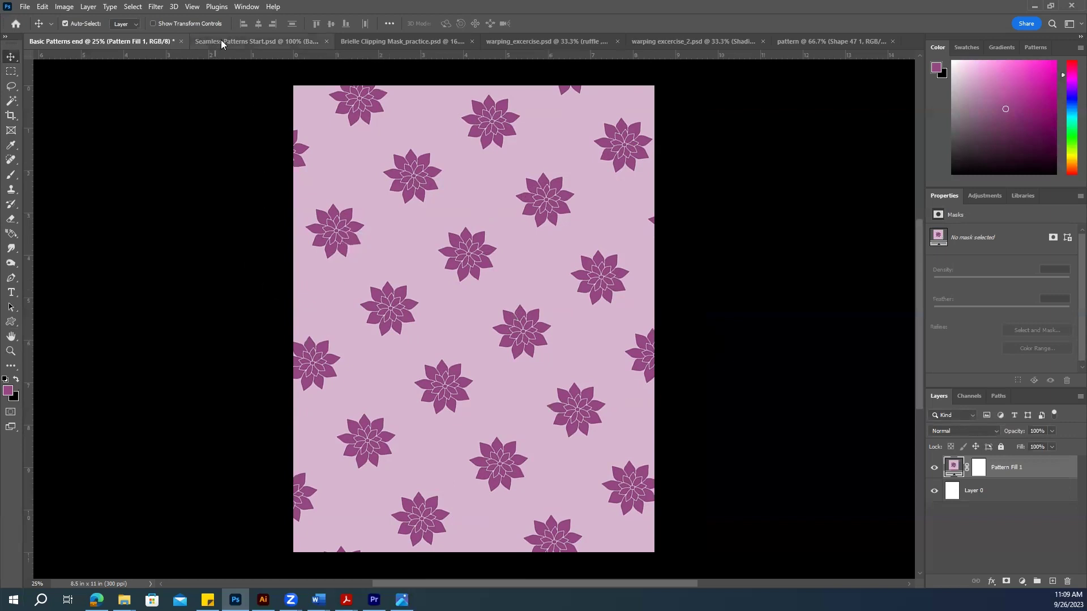
Step: Switch to the Seamless Patterns Start.psd document
left_click(246, 42)
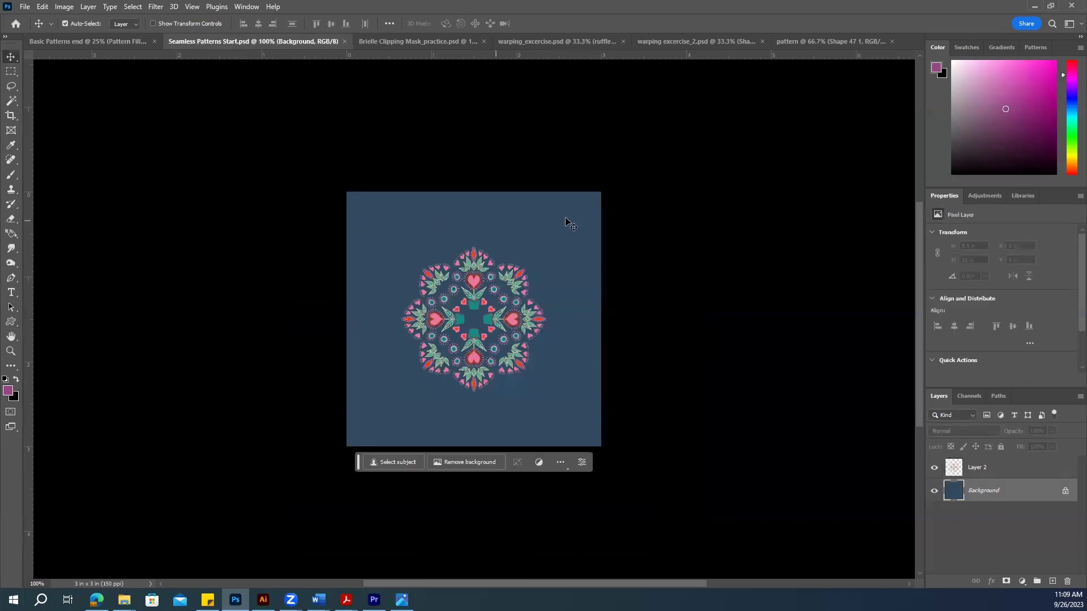
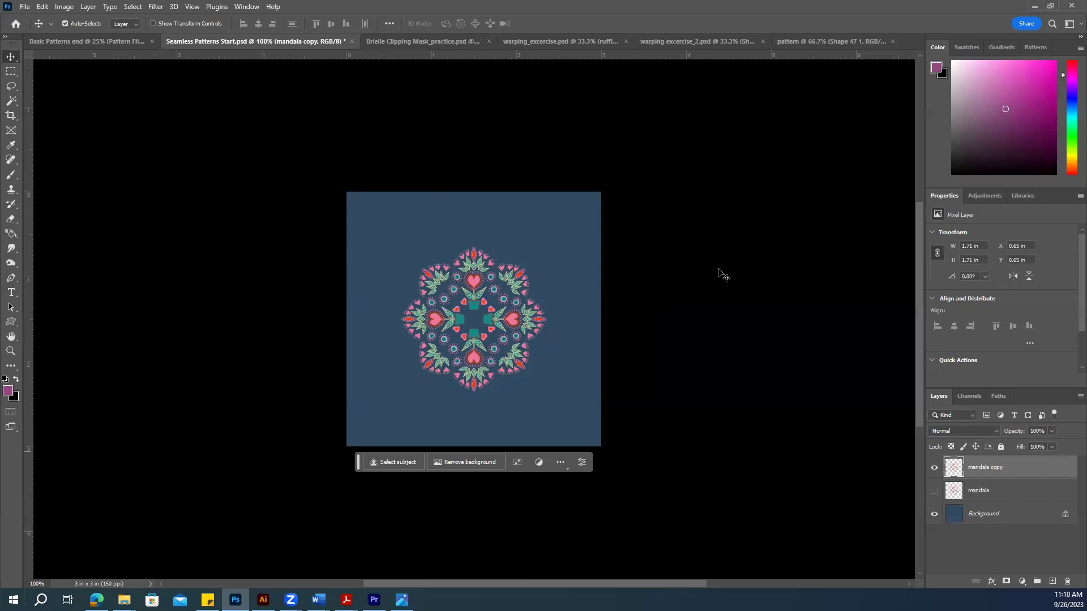
left_click(153, 9)
mouse_move(182, 249)
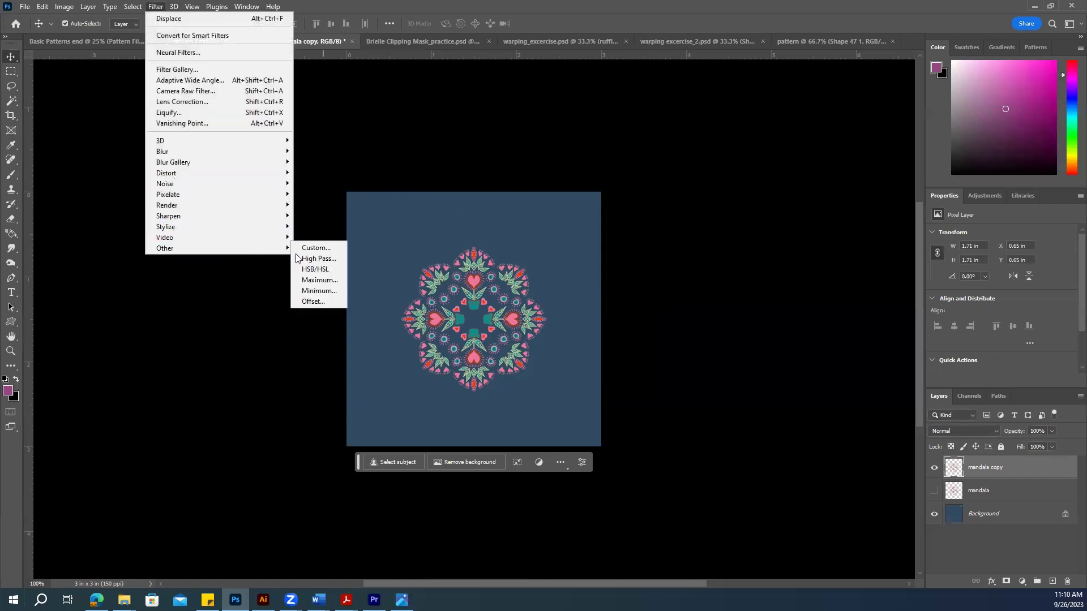
left_click(322, 300)
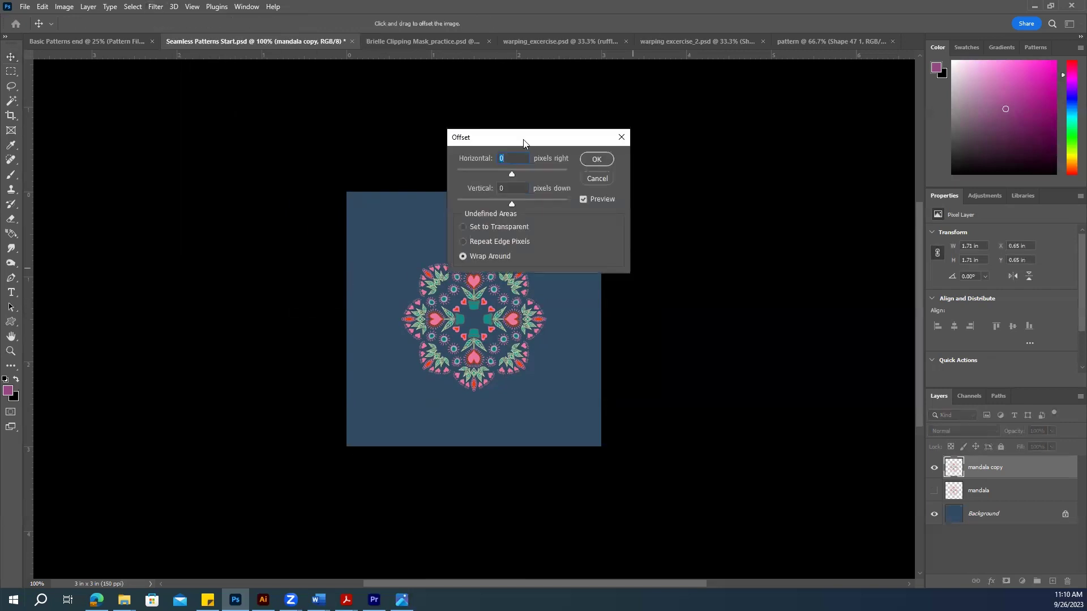
left_click_drag(519, 140, 708, 119)
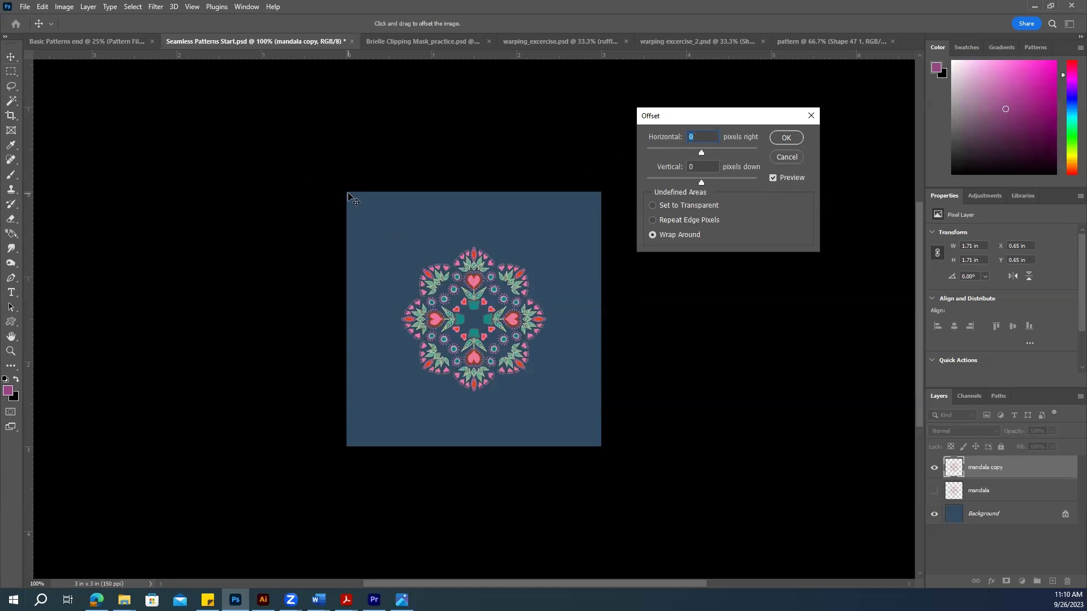
left_click_drag(348, 193, 473, 319)
left_click_drag(474, 320, 476, 320)
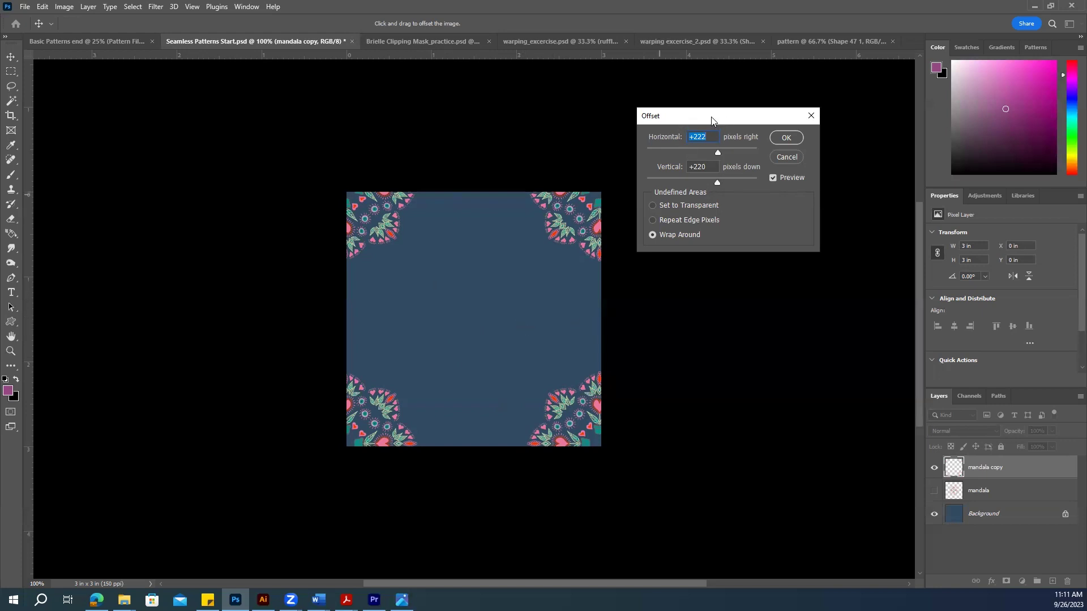
left_click(784, 157)
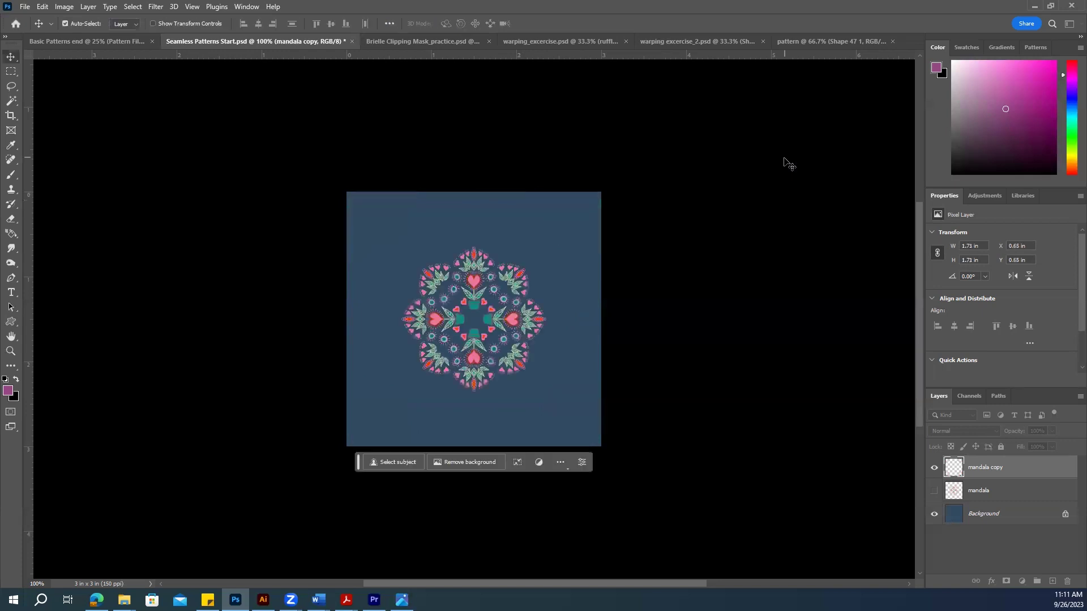
Step: Check the mandala document's width and height in pixels using Image Size, without applying any changes
left_click(64, 6)
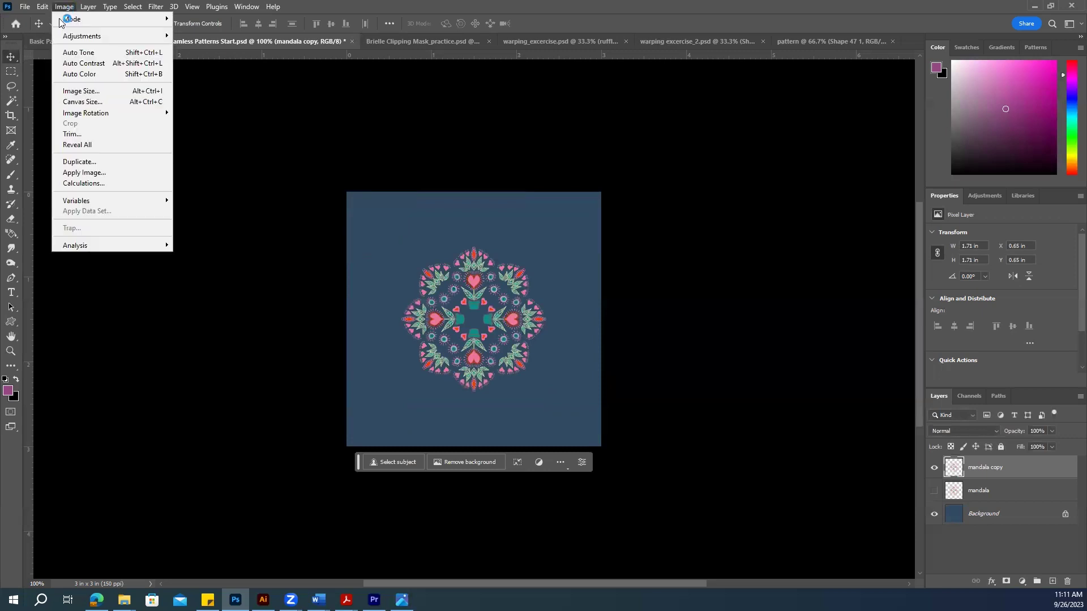
left_click(78, 95)
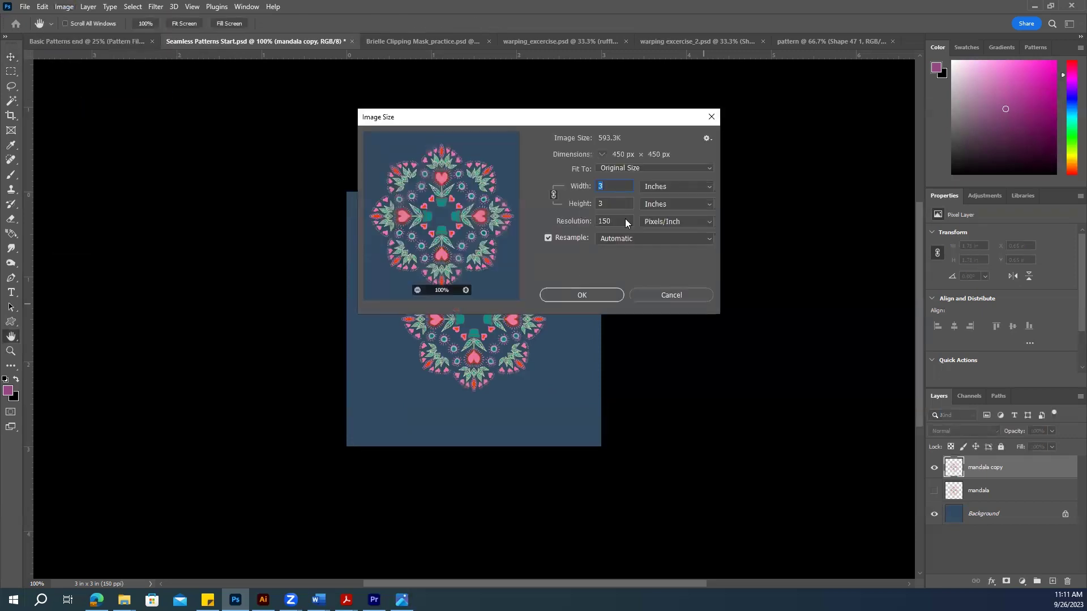
left_click(694, 188)
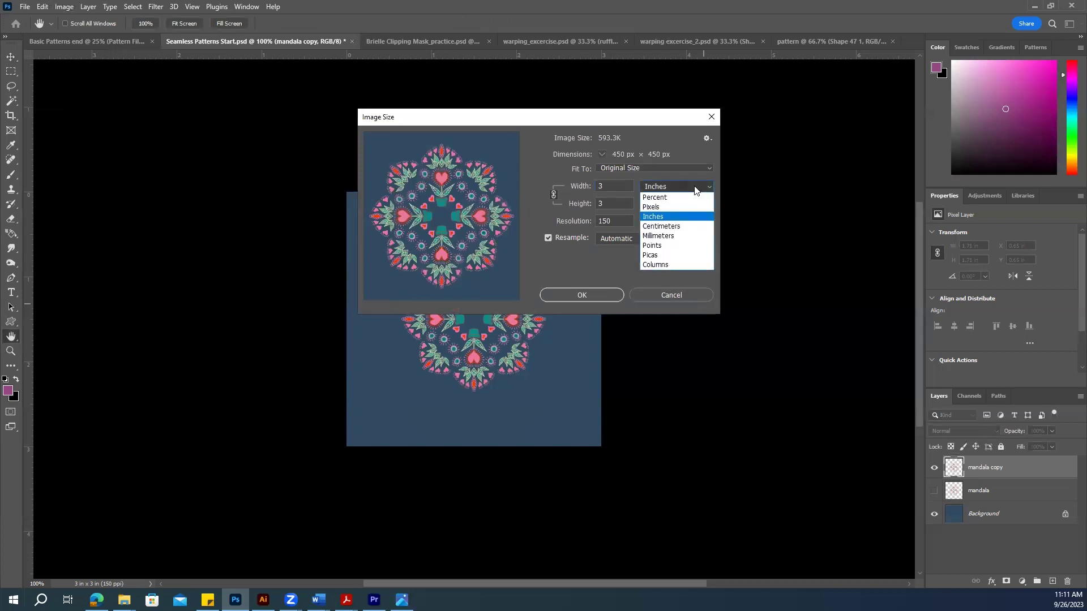
left_click(655, 209)
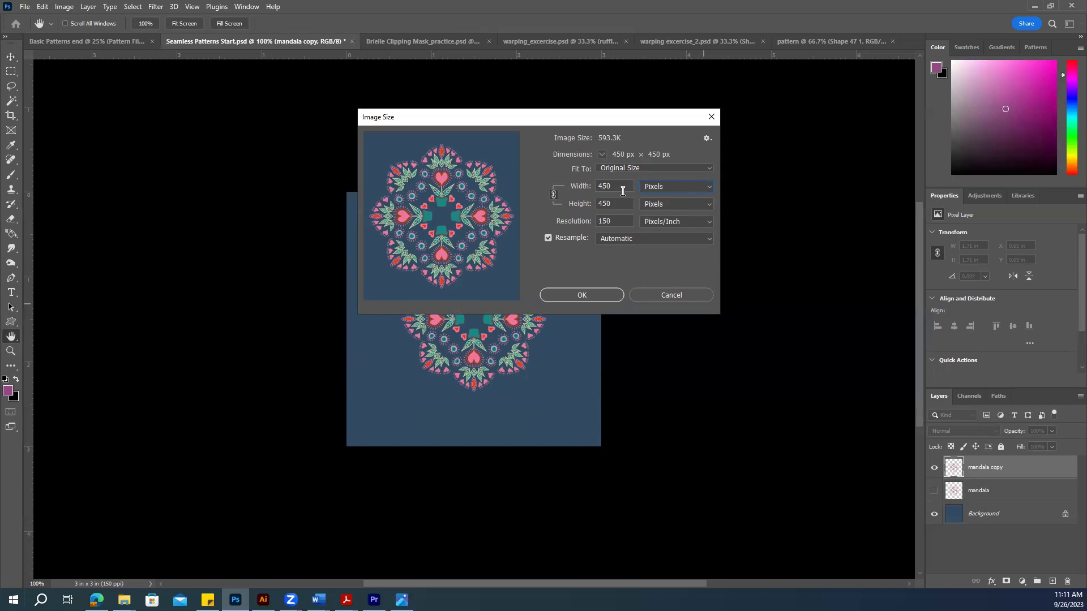
left_click(668, 295)
Step: Apply the Offset filter to the mandala copy layer with 225 pixels horizontal and -225 pixels vertical
left_click(155, 9)
mouse_move(266, 249)
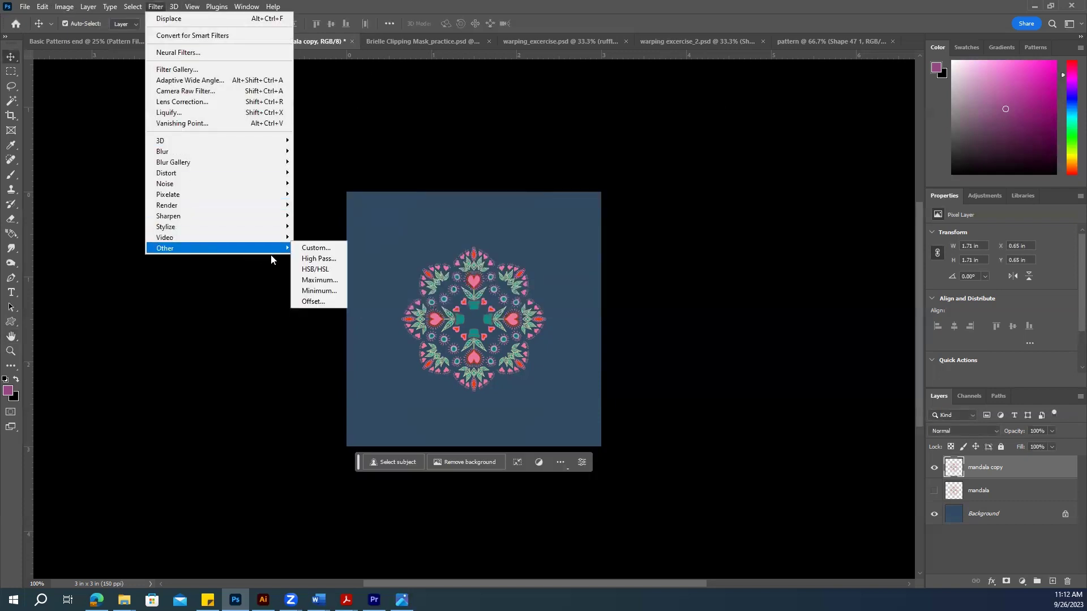
left_click(314, 301)
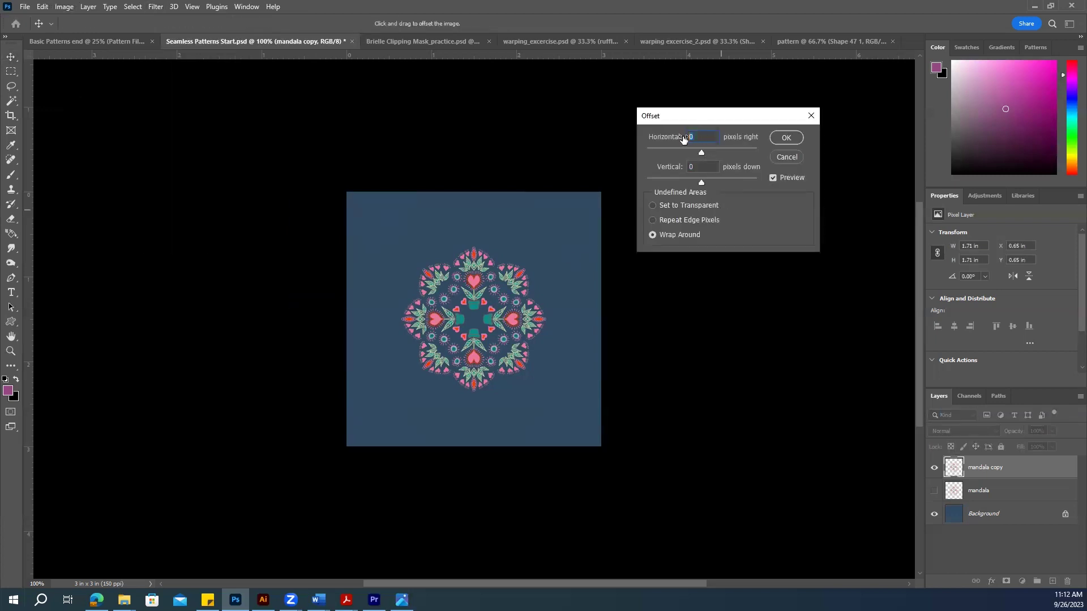
type("225")
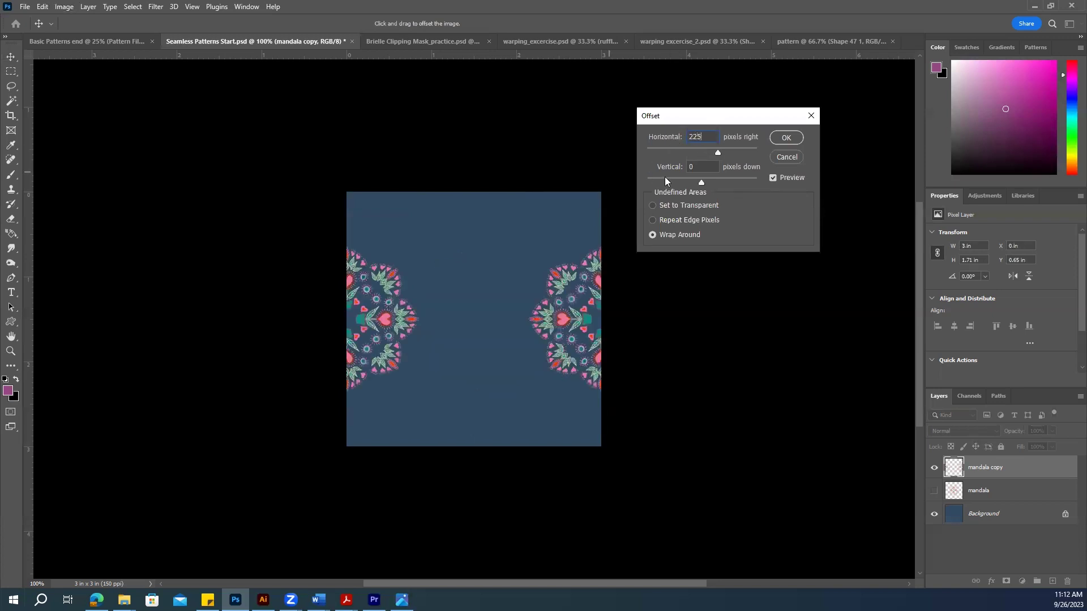
left_click(696, 168)
type("-2225")
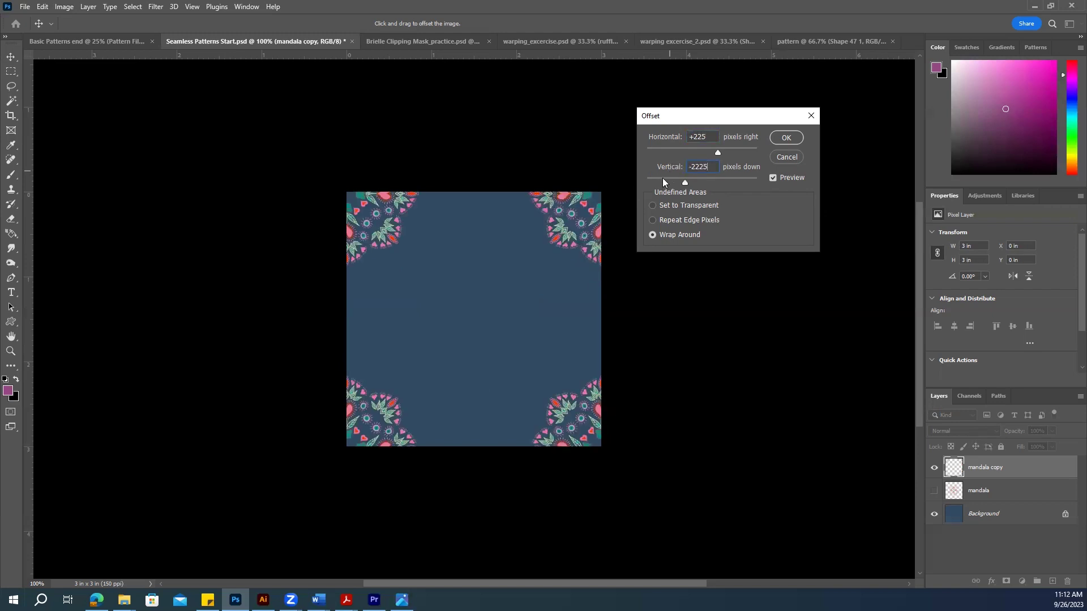
key("BackSpace")
key("BackSpace")
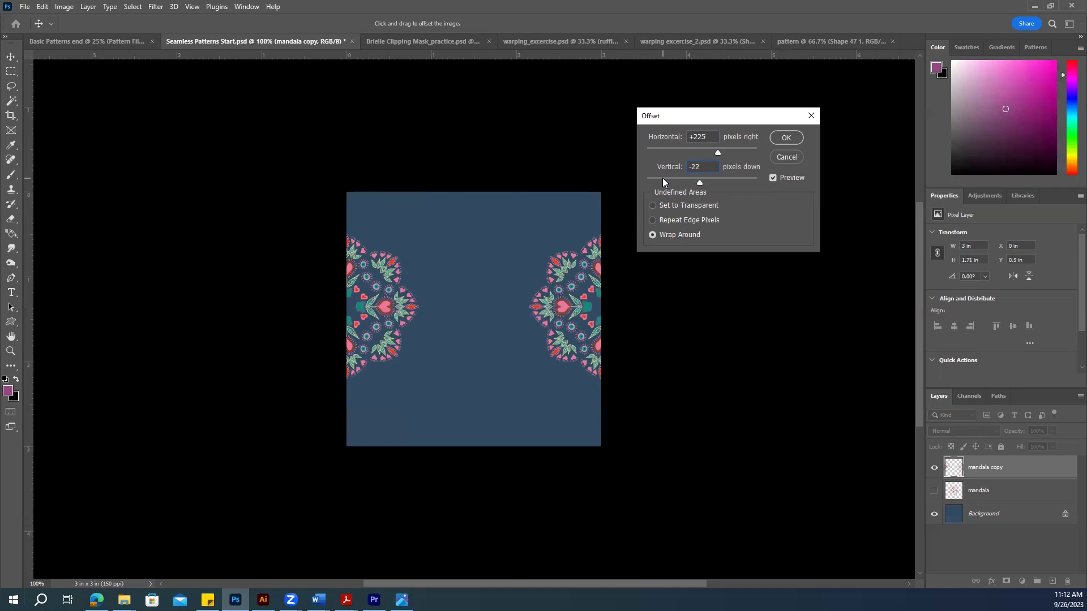
type("5")
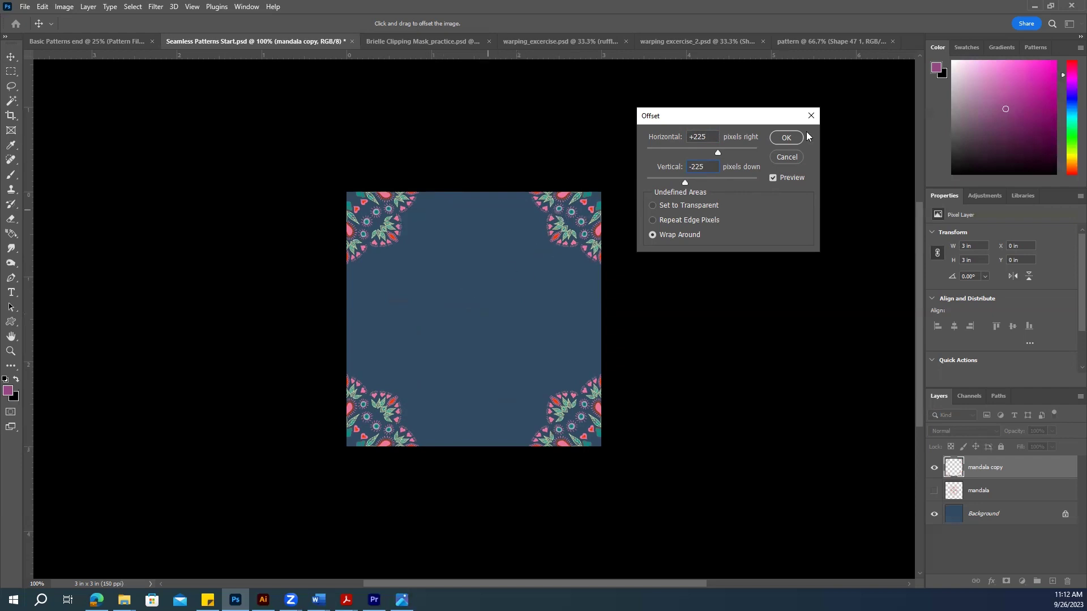
left_click(786, 138)
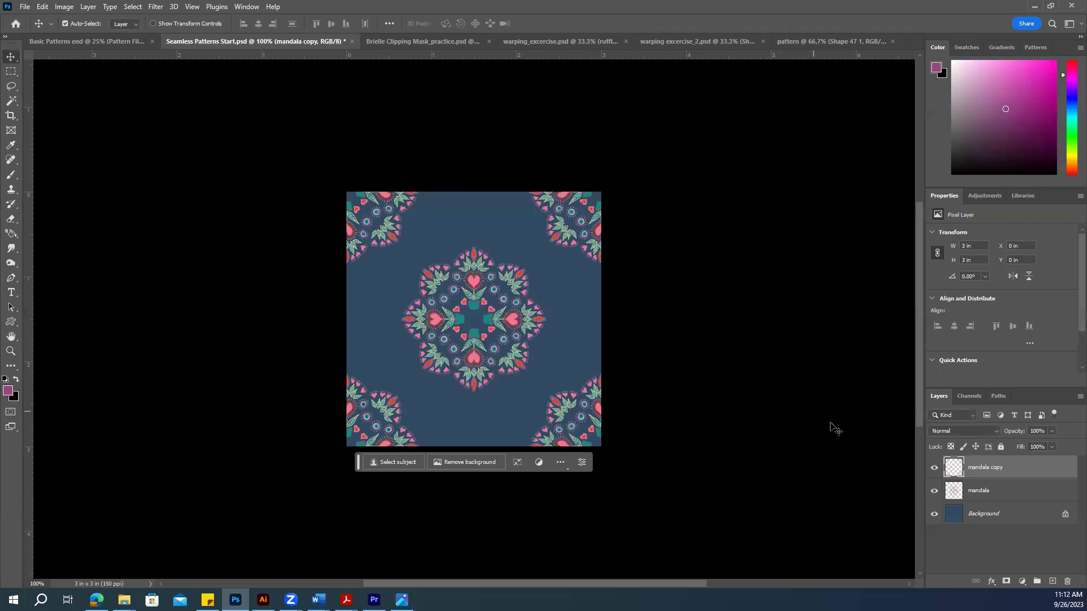
Step: Show the original mandala layer and define the whole tile as a pattern named Seamless Pattern
left_click(934, 491)
left_click(933, 491)
left_click(42, 7)
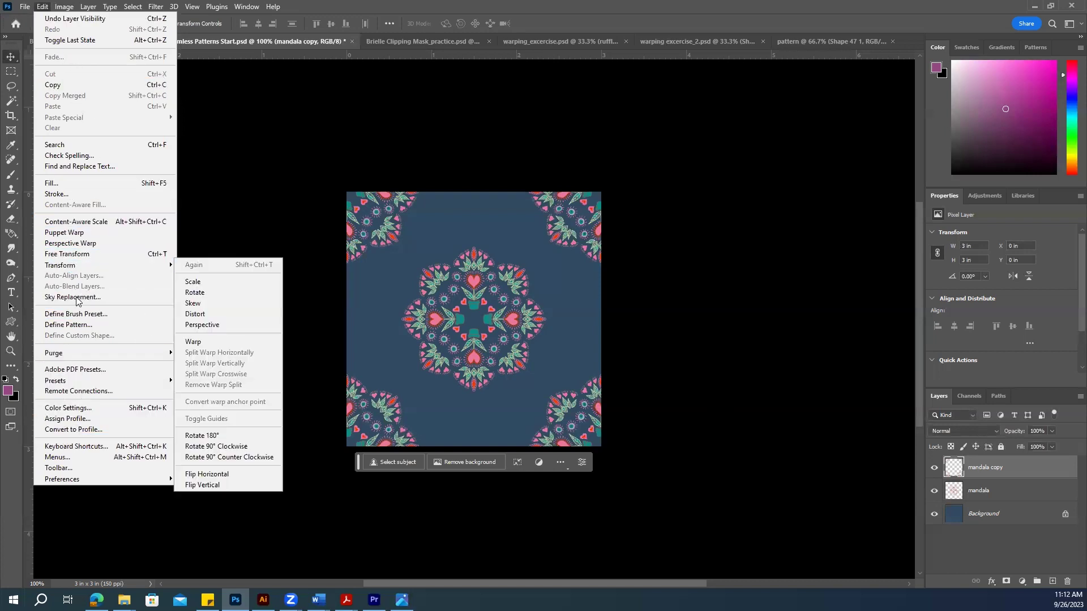
left_click(75, 325)
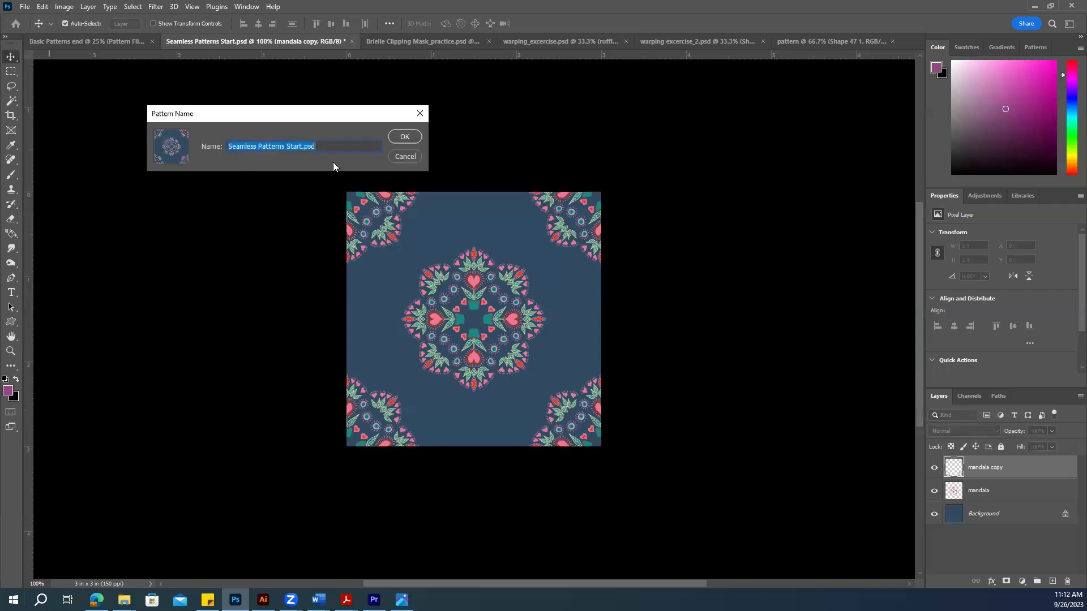
left_click_drag(285, 145, 315, 145)
key("BackSpace")
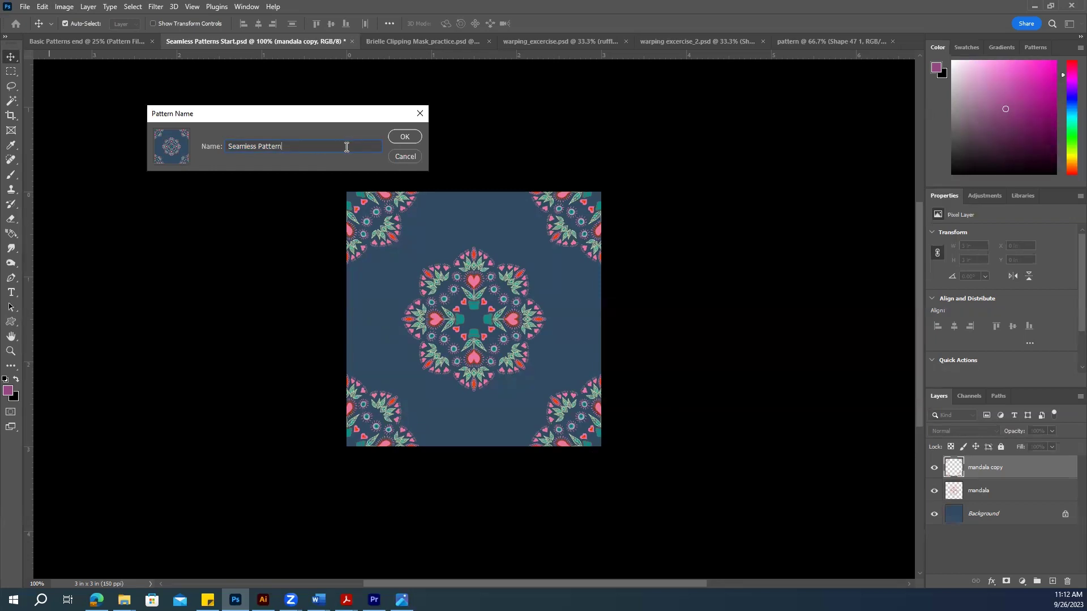
left_click(396, 138)
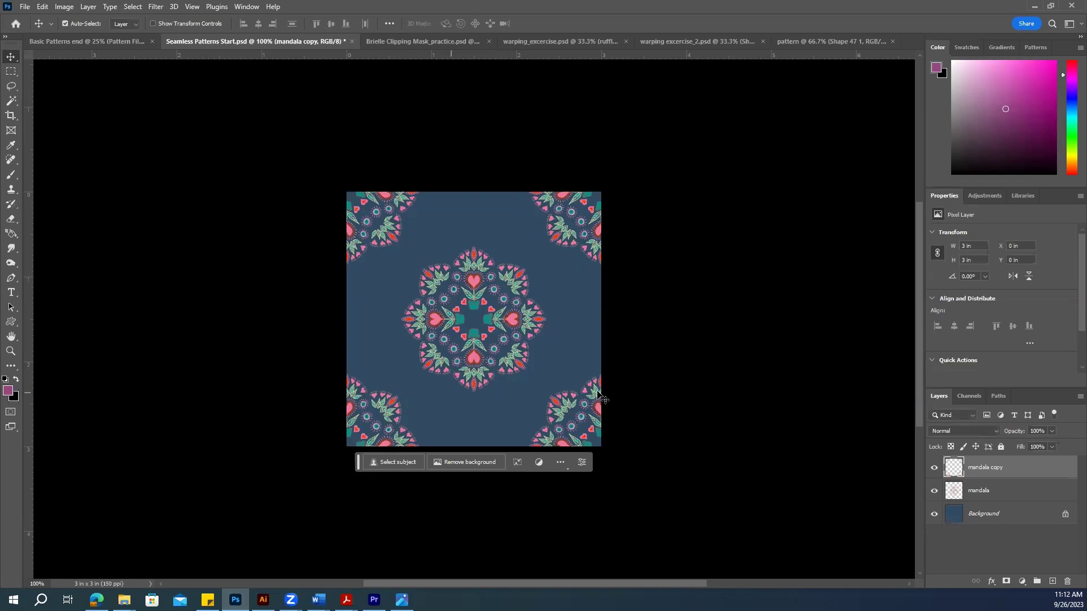
Step: In the Basic Patterns end document, add a pattern fill layer using the blue mandala pattern at 264% scale
left_click(114, 41)
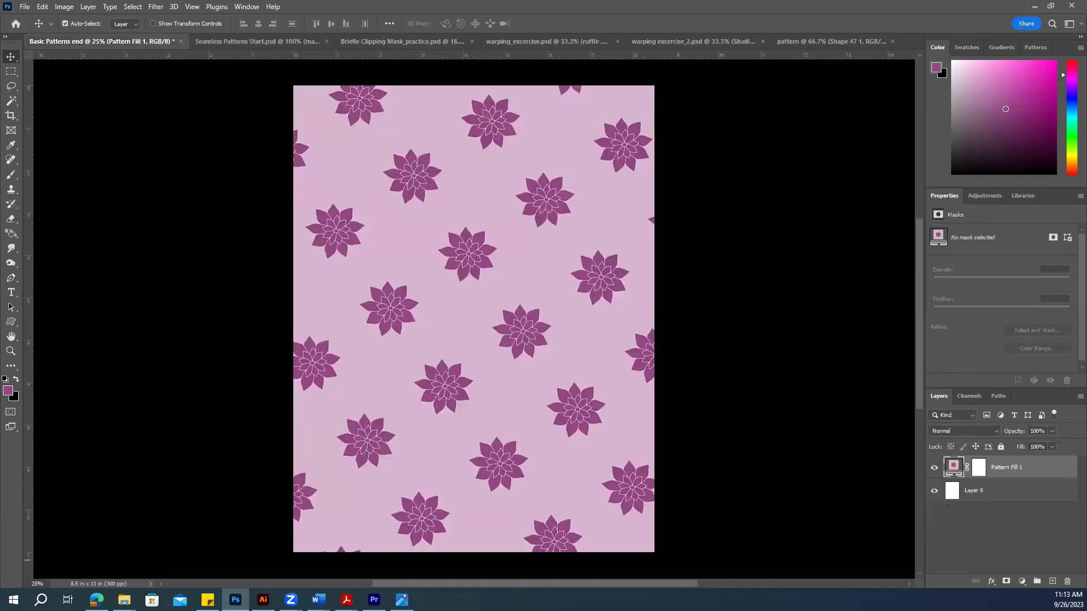
left_click(1022, 581)
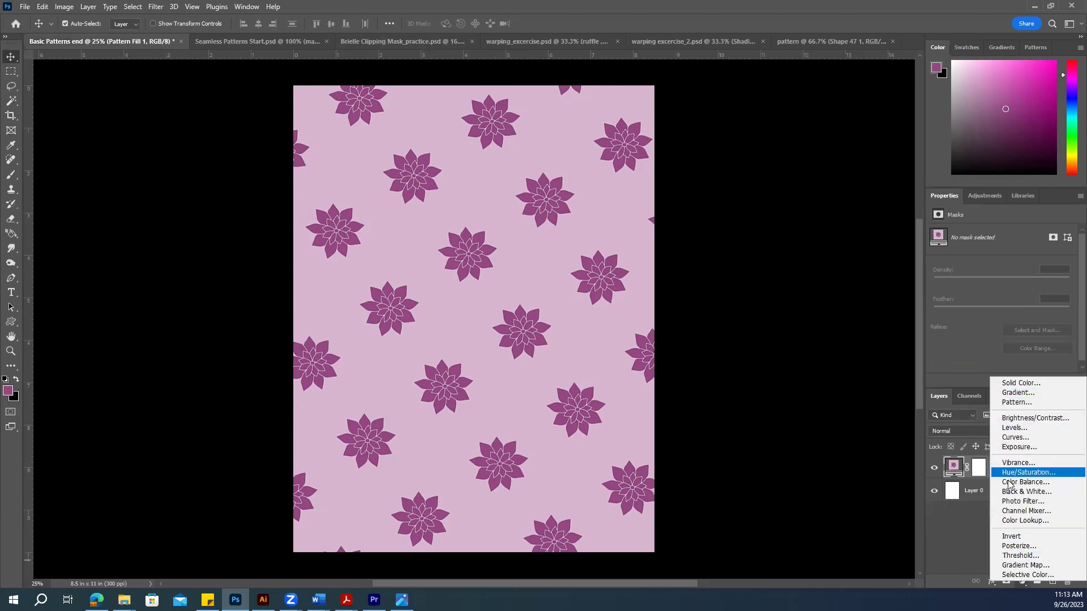
left_click(1017, 402)
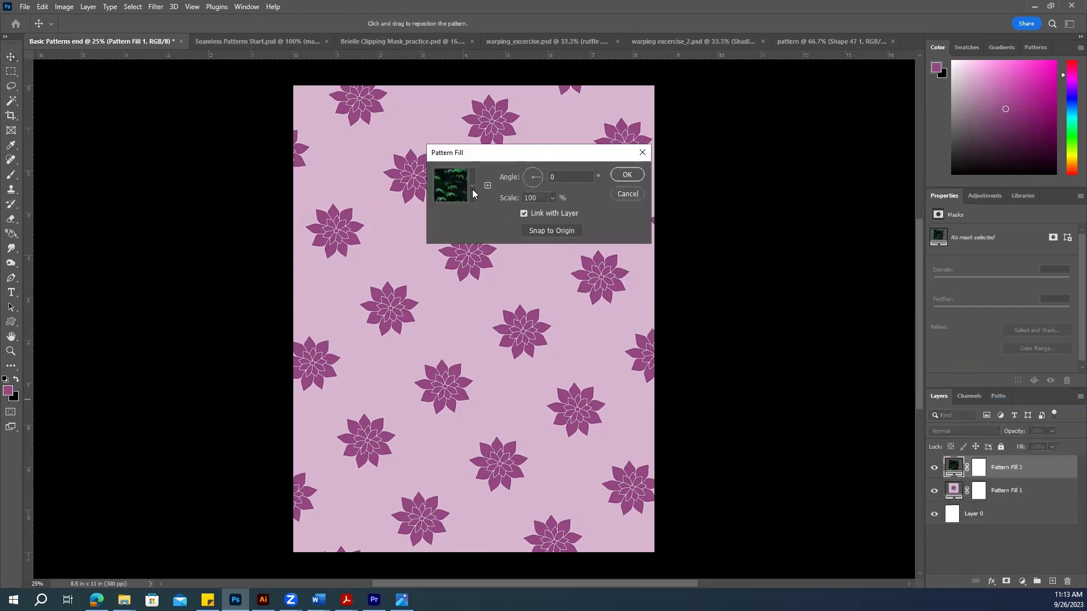
left_click(472, 187)
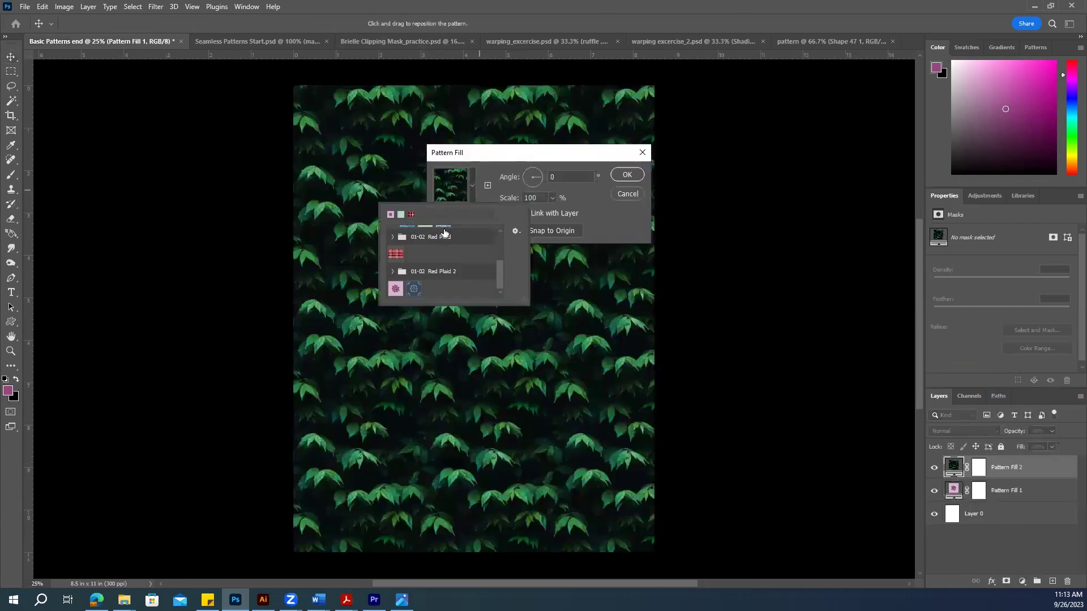
left_click(413, 289)
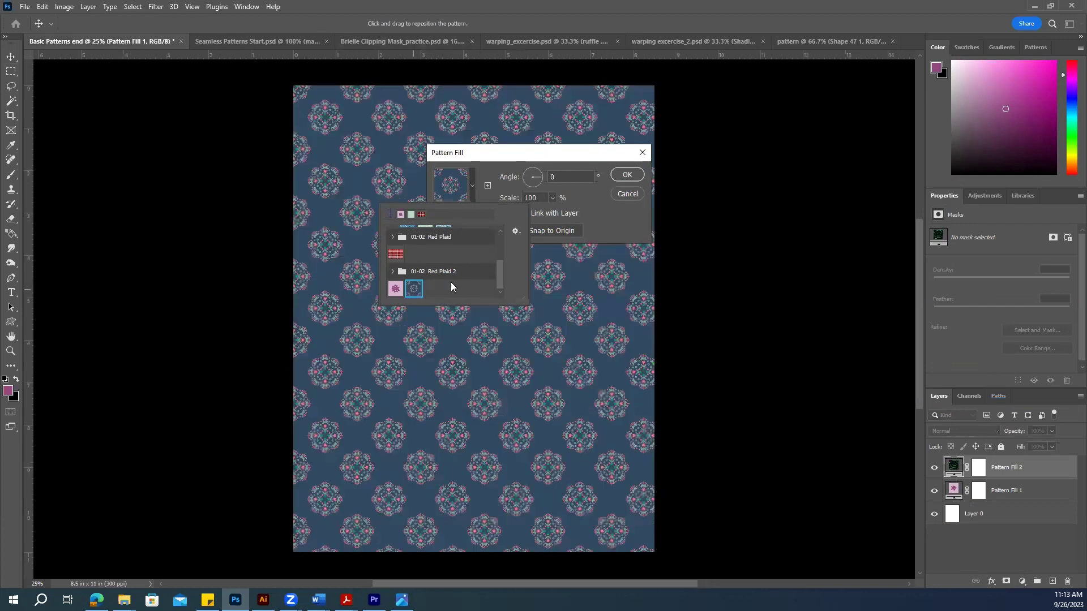
left_click(589, 212)
left_click(552, 198)
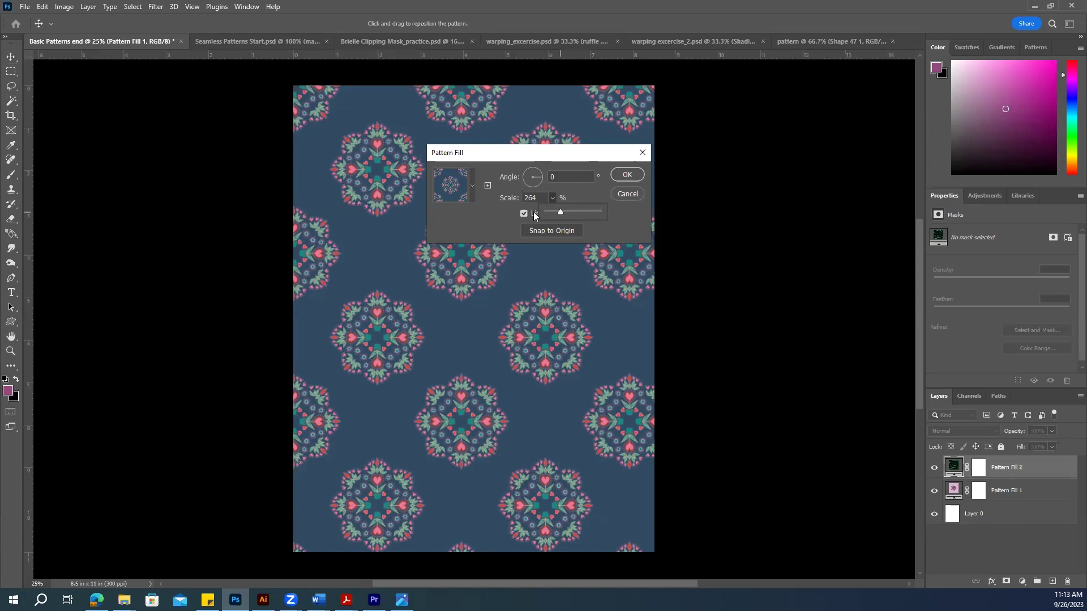
left_click(627, 175)
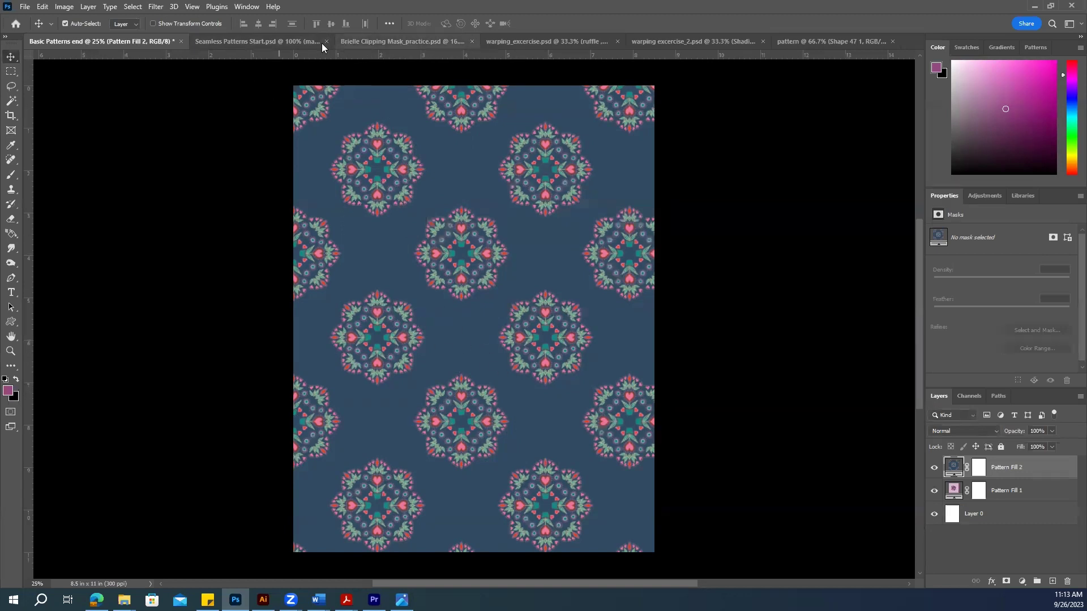
Step: Switch to Brielle Clipping Mask_practice.psd and create a clipping mask from the Pattern Fill 1 layer onto the Jeans layer
left_click(279, 41)
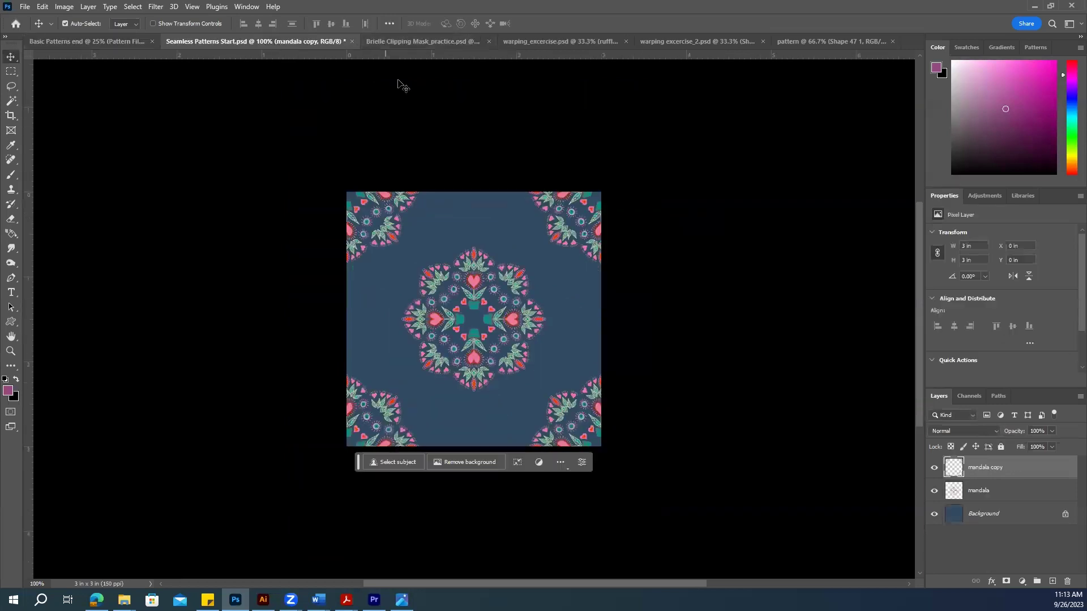
left_click(413, 42)
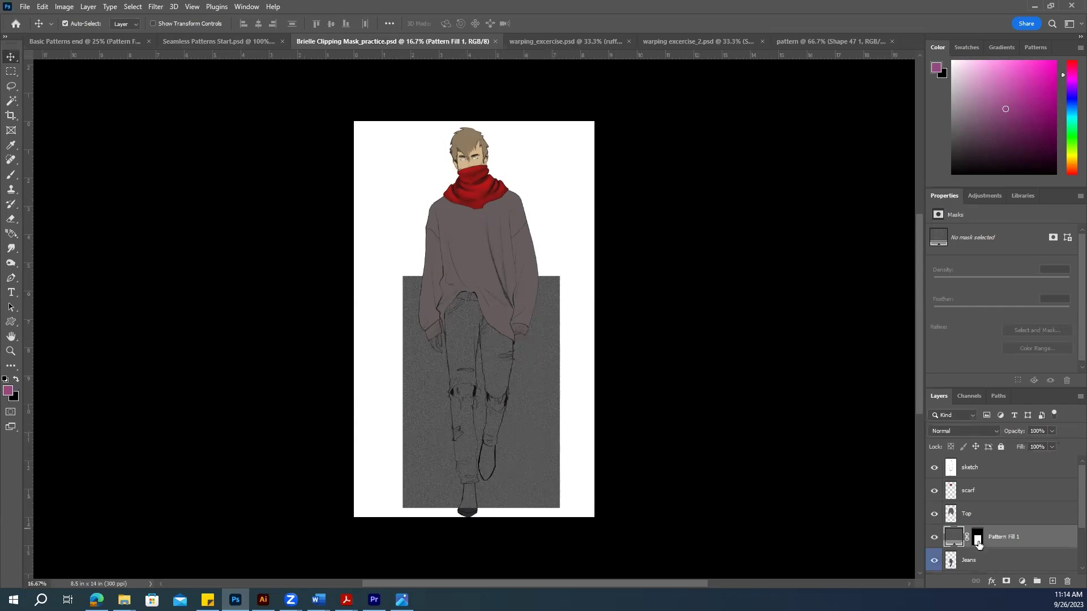
scroll(1068, 507, "down", 2)
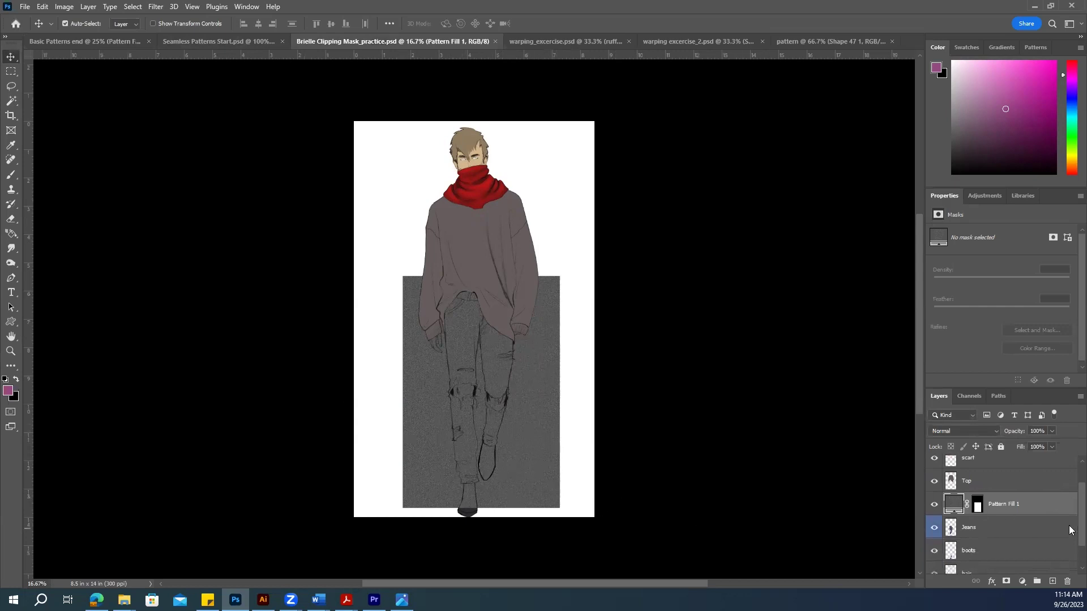
right_click(1002, 505)
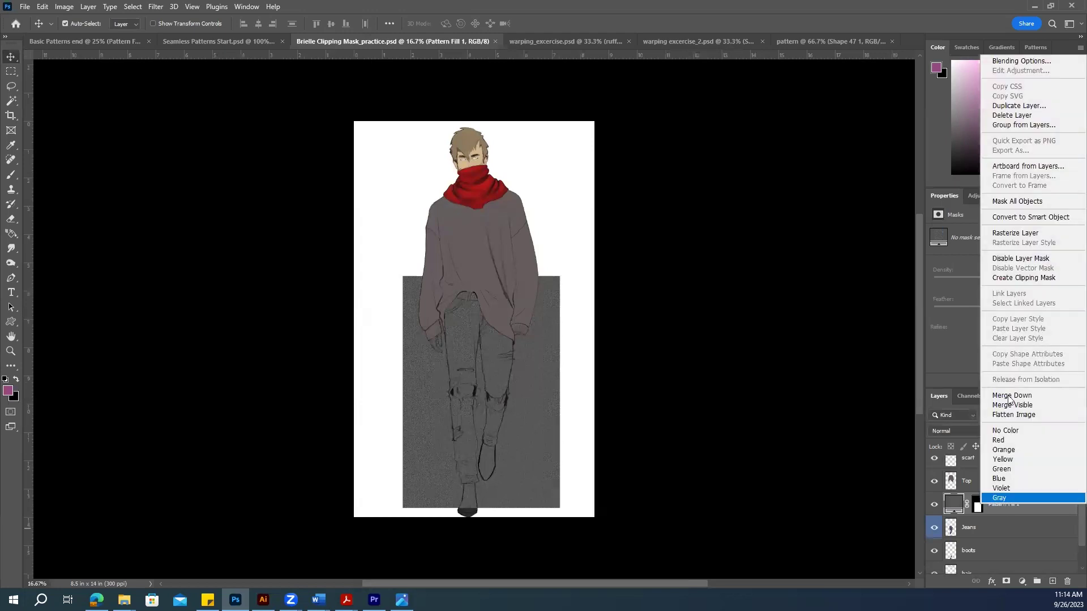
left_click(1020, 278)
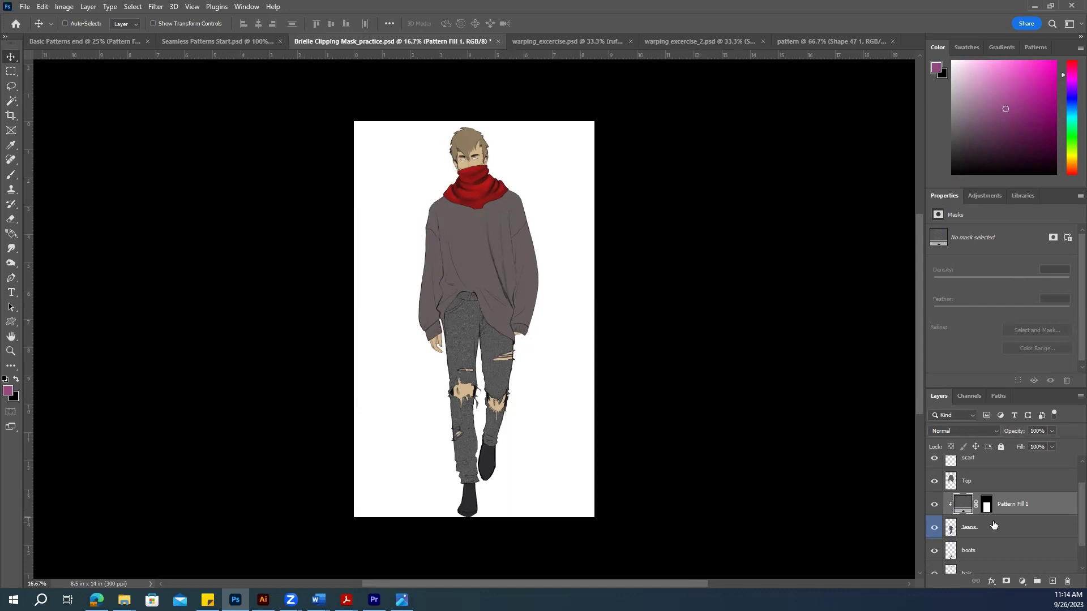
Step: Undo the clipping mask and clip the Pattern Fill 1 layer to the Jeans layer again
key("ctrl+z")
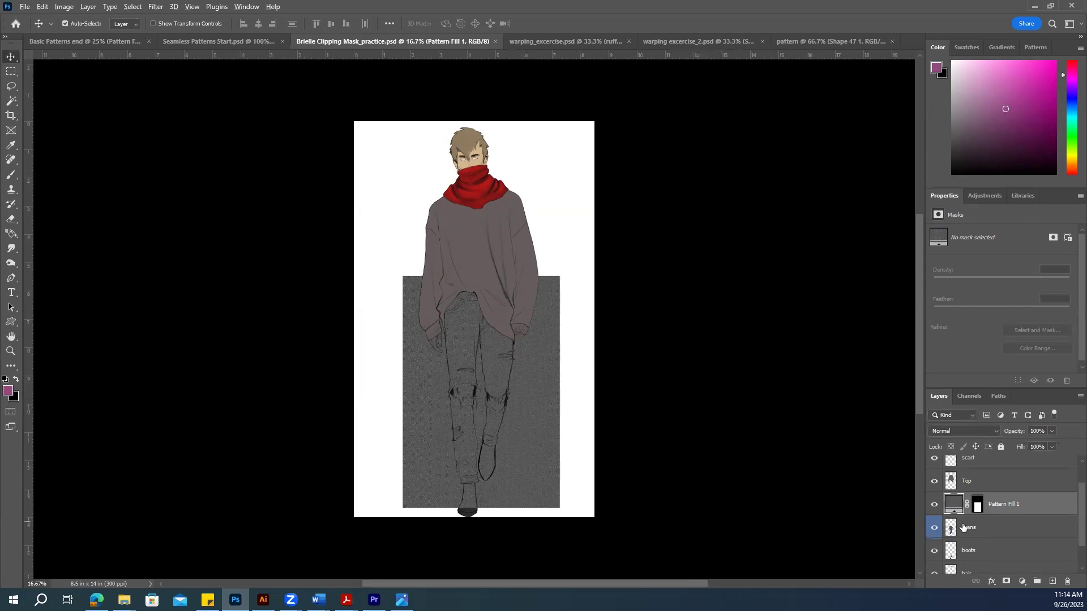
left_click(991, 512, "alt")
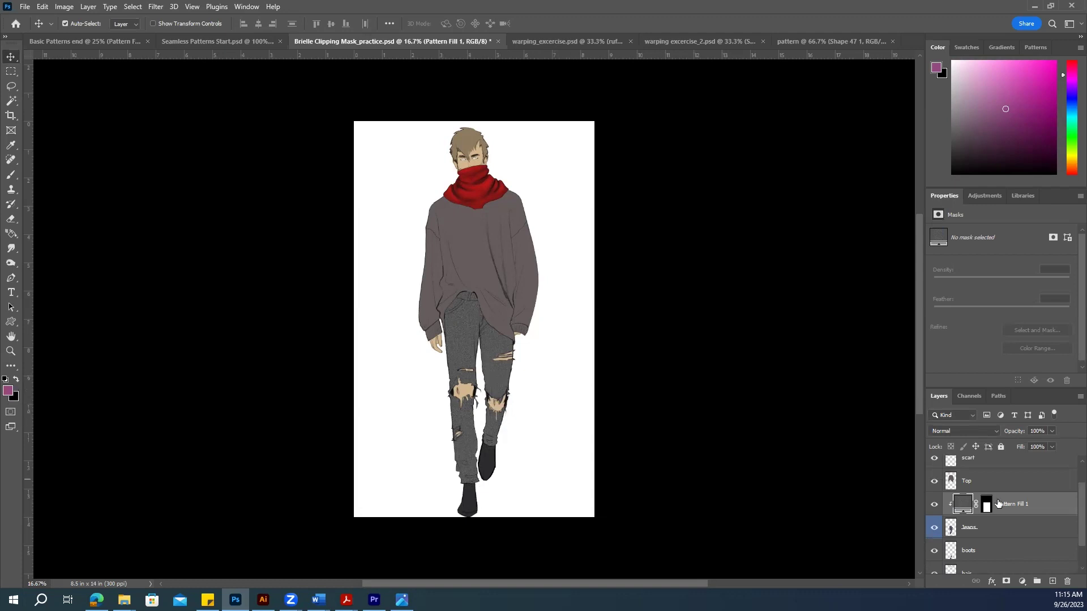
Step: Add a new layer above the Top layer and draw a rectangular selection of about 7.64 by 6.24 in around the sweater
scroll(1069, 509, "up", 1)
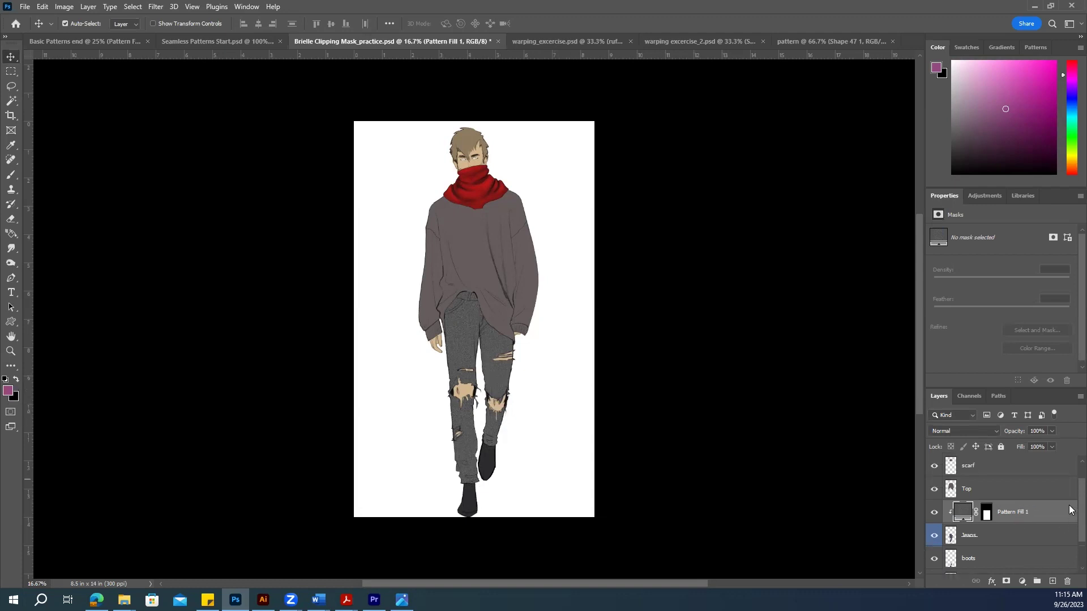
left_click(983, 497)
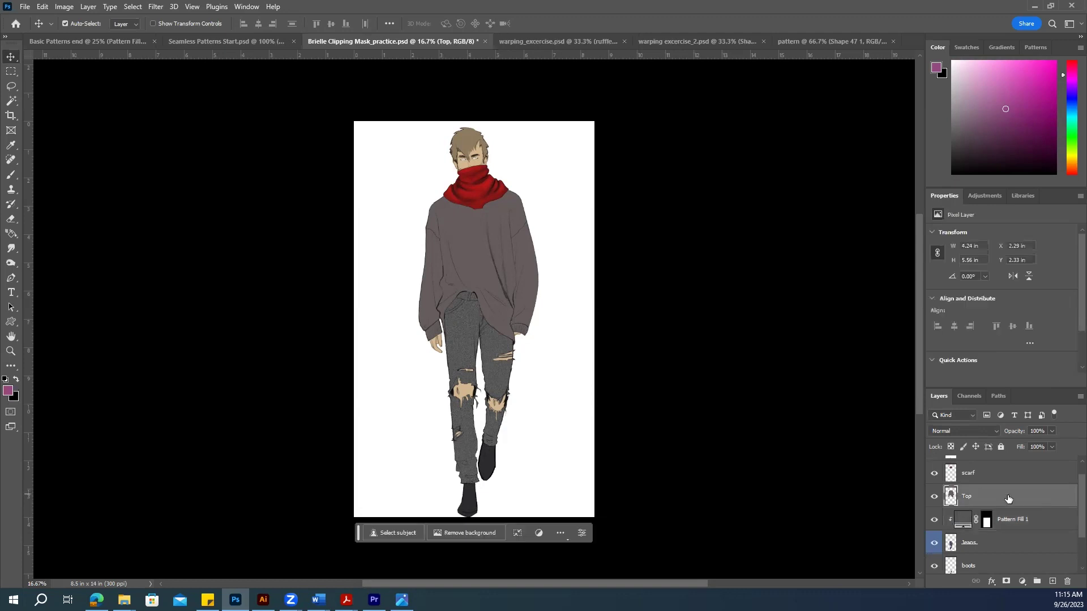
left_click(1051, 582)
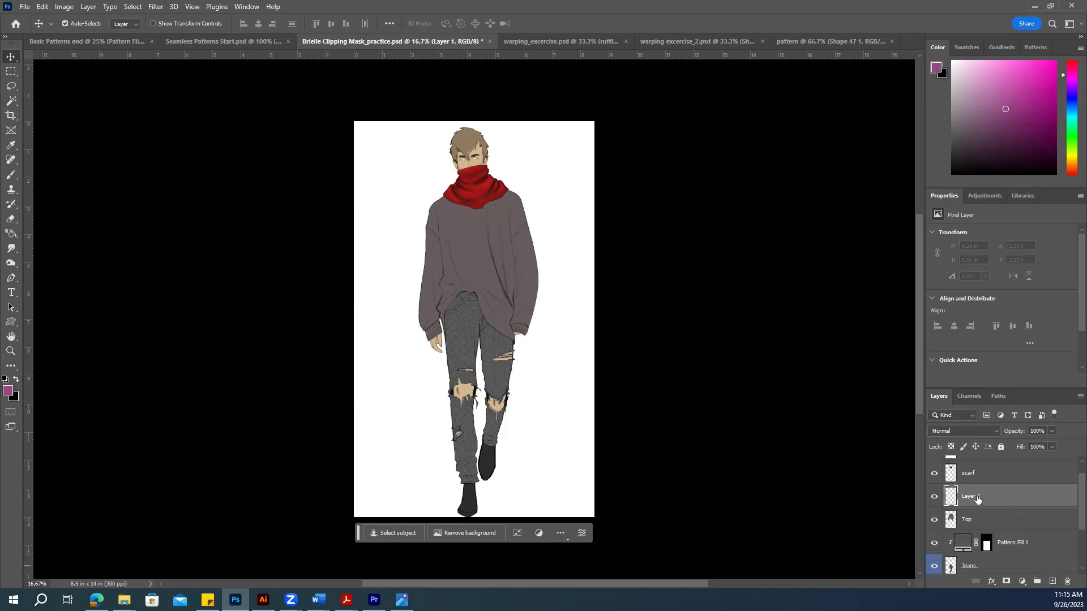
left_click(10, 73)
left_click_drag(368, 174, 583, 351)
left_click(583, 350)
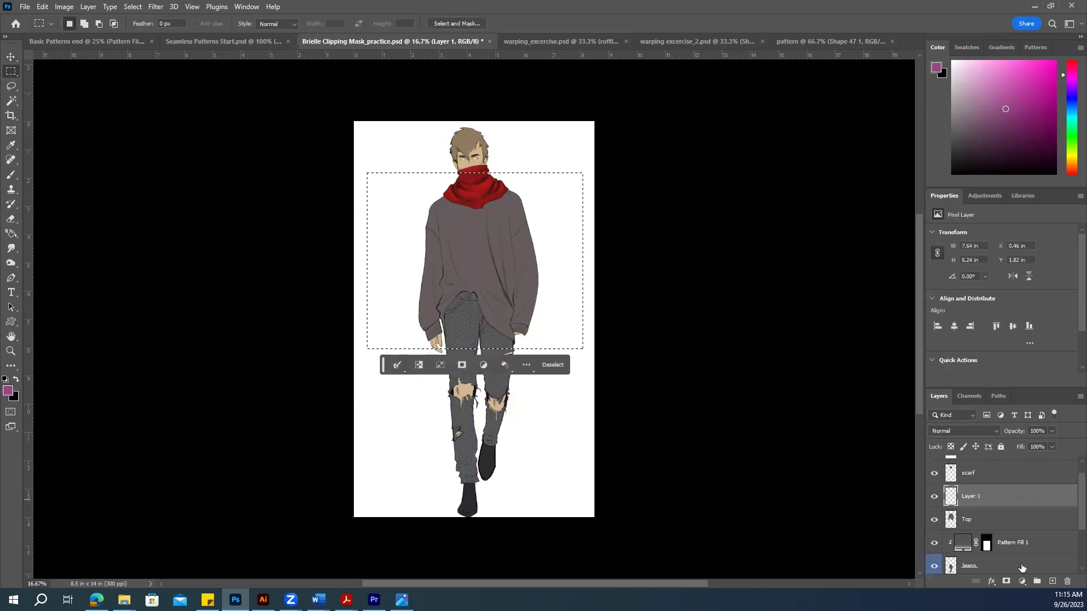
Step: Fill the selected area with a pattern fill layer using the pink flower pattern at 100% scale
left_click(1022, 582)
left_click(1006, 401)
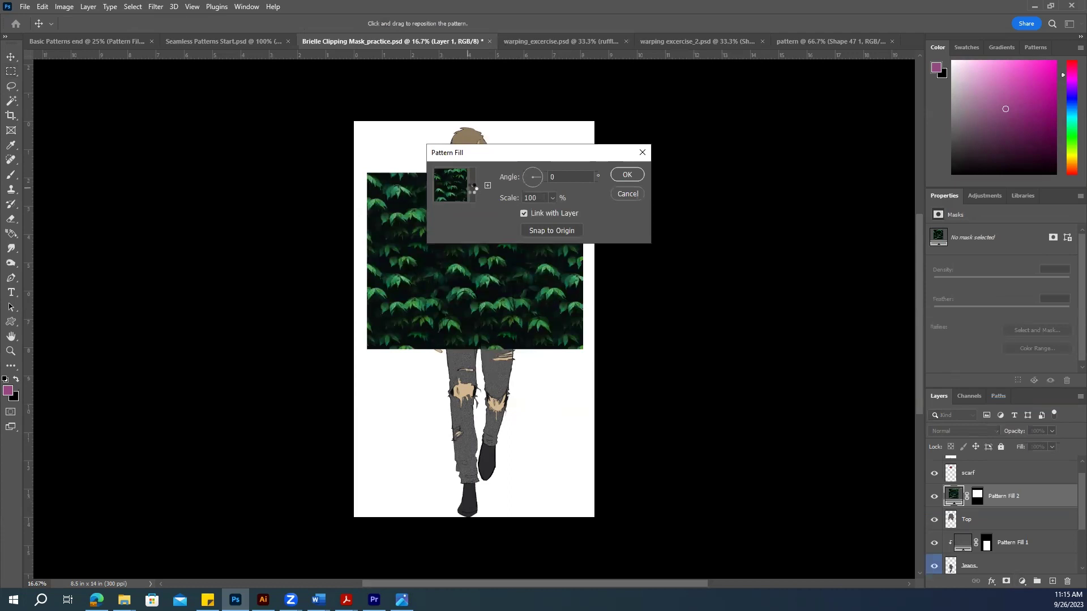
left_click(472, 186)
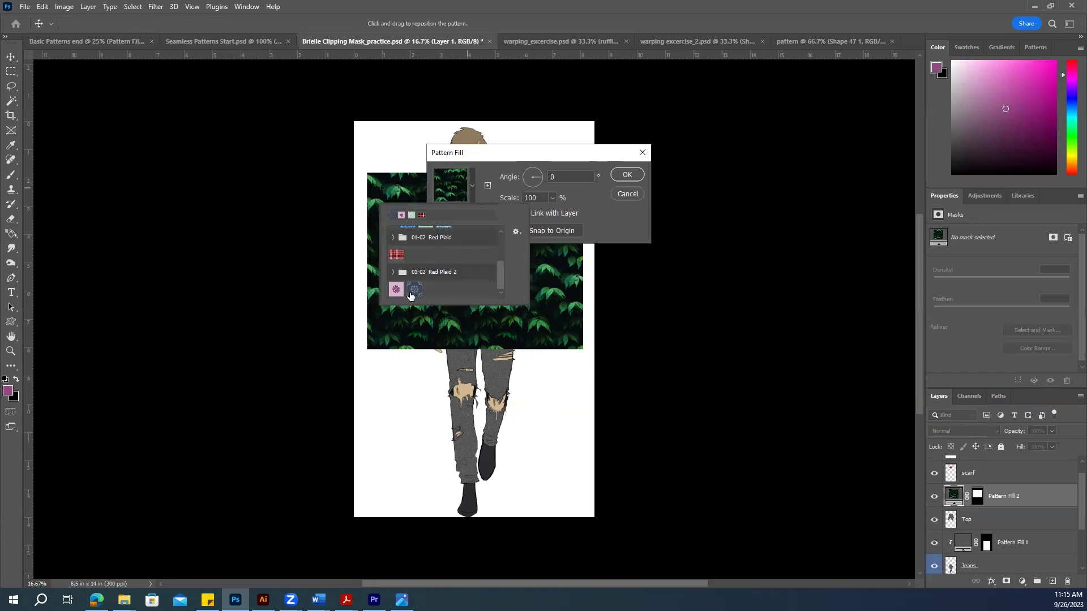
left_click(412, 290)
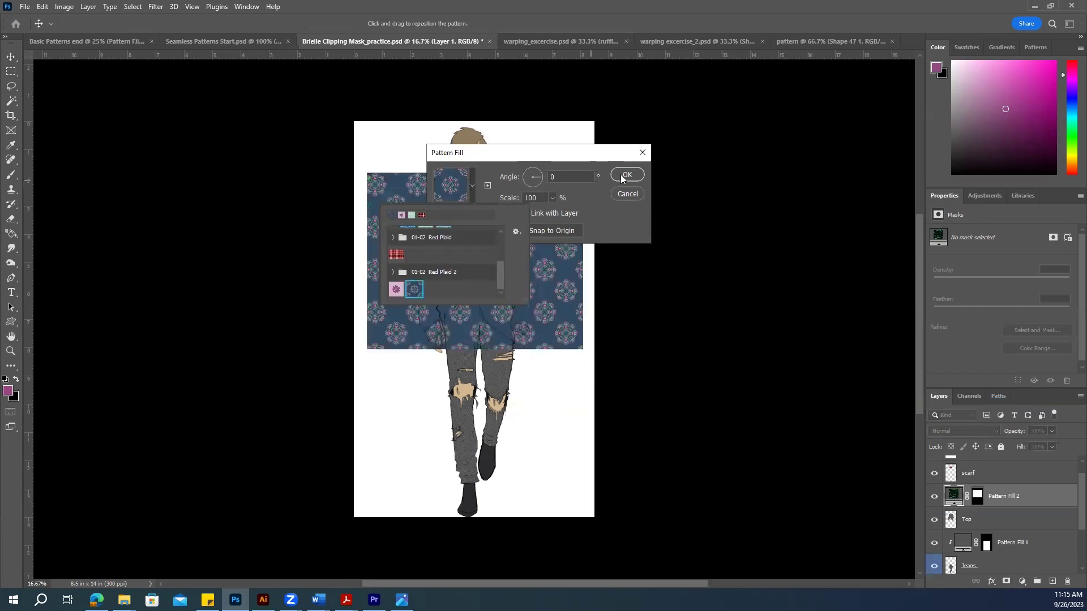
left_click(395, 289)
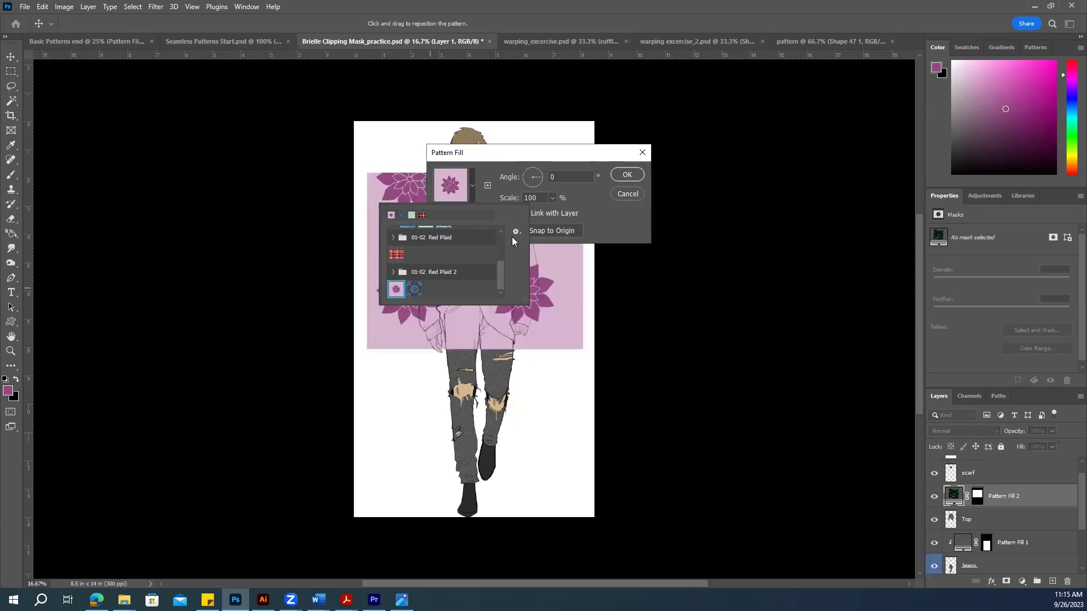
left_click(621, 174)
left_click(621, 174)
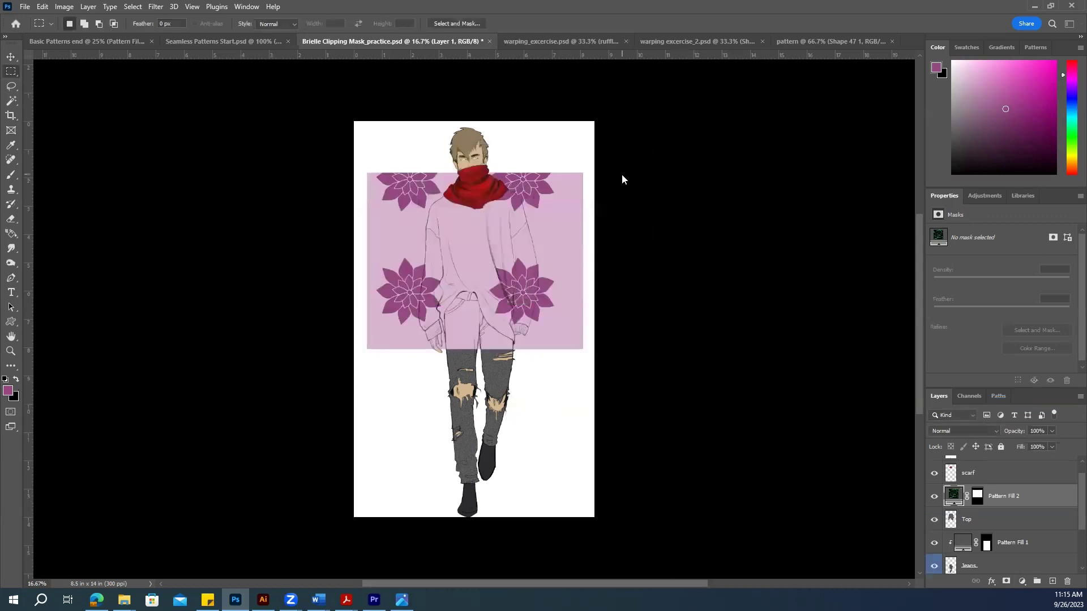
Step: Clip the flower pattern fill layer to the Top layer so the pattern covers only the sweater
left_click(992, 504)
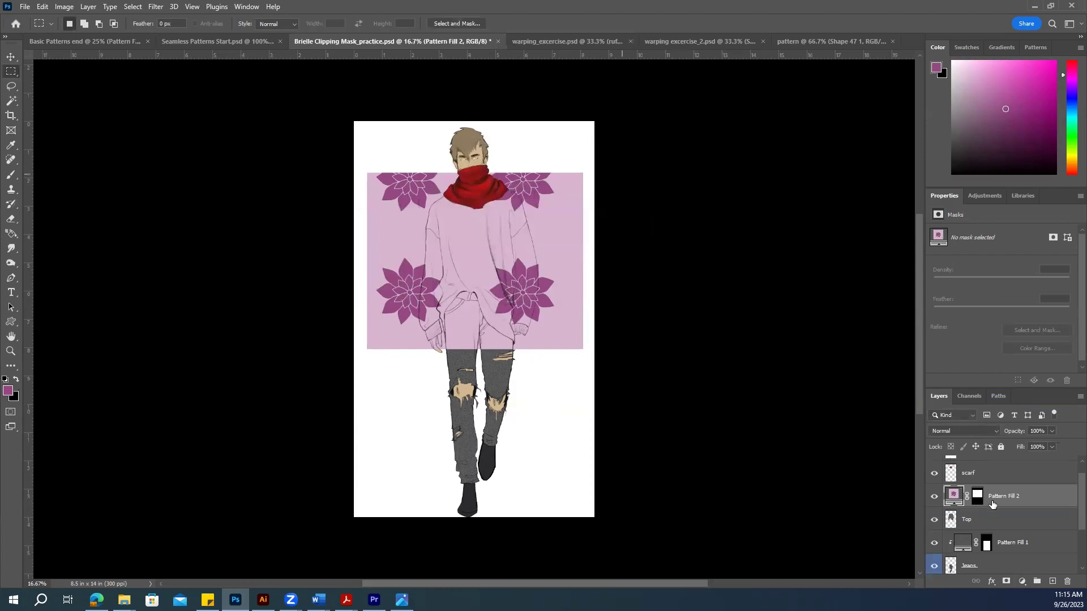
left_click_drag(993, 505, 998, 503)
left_click(996, 506, "alt")
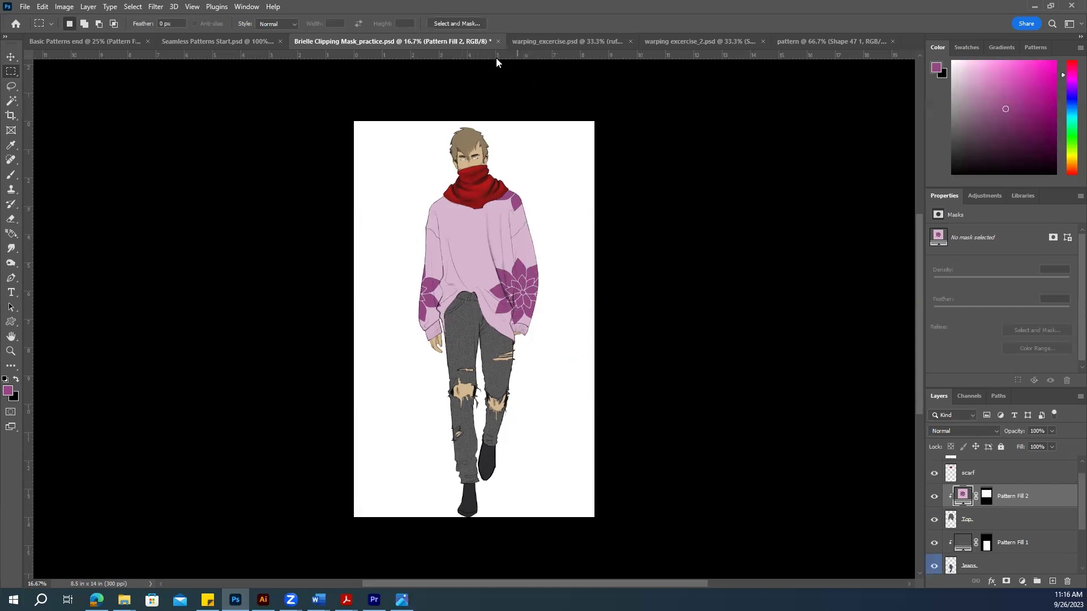
Step: In warping_excercise.psd, add a new layer named map and place it directly below the Sketch layer
left_click(541, 41)
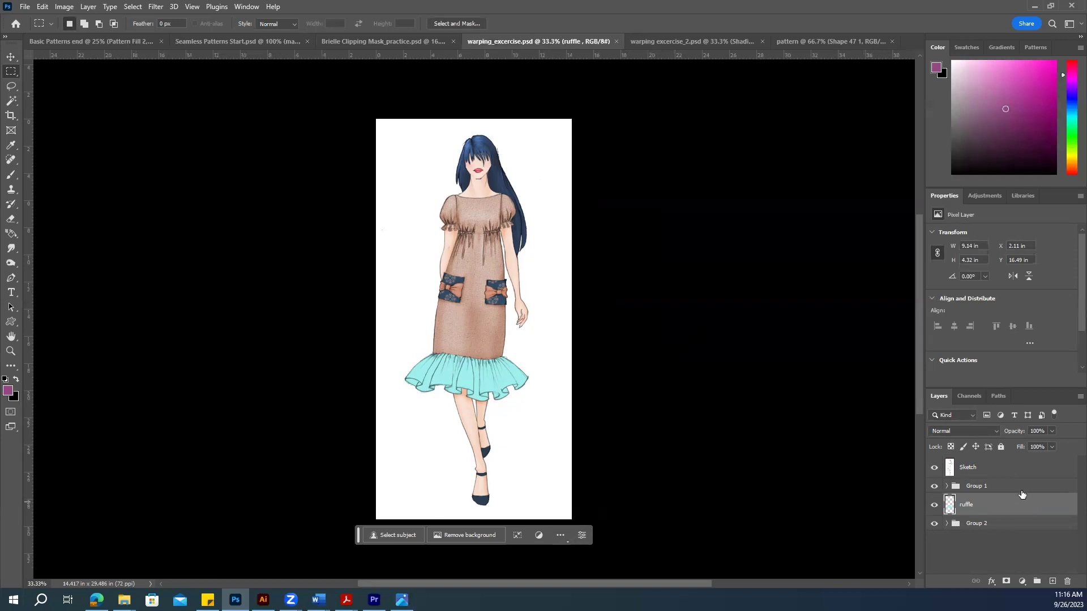
left_click(1000, 469)
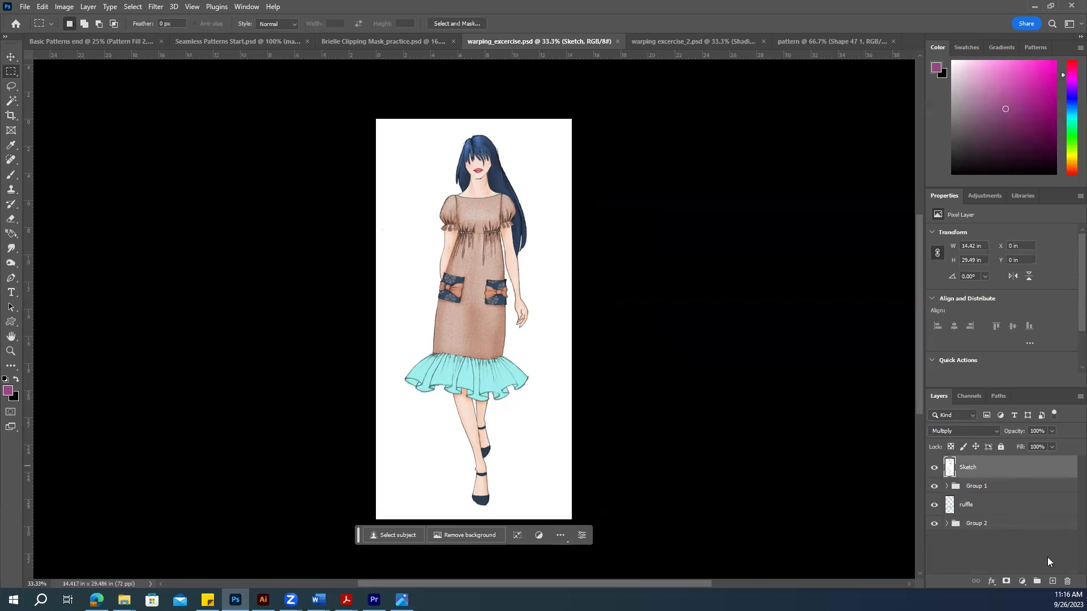
left_click(1052, 581)
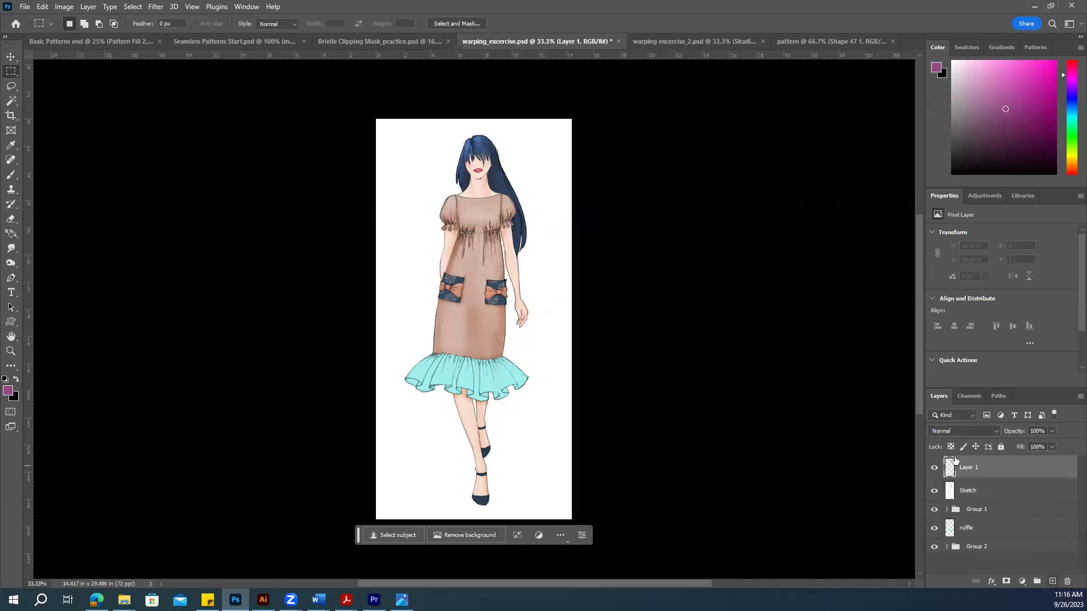
double_click(970, 468)
type("map")
key("Return")
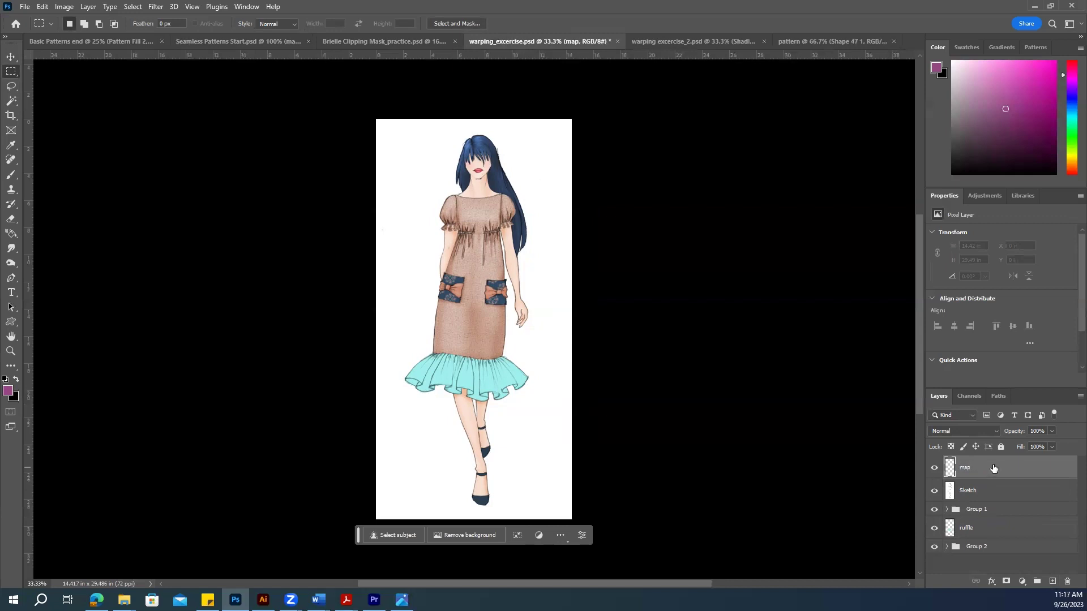
left_click_drag(985, 468, 985, 500)
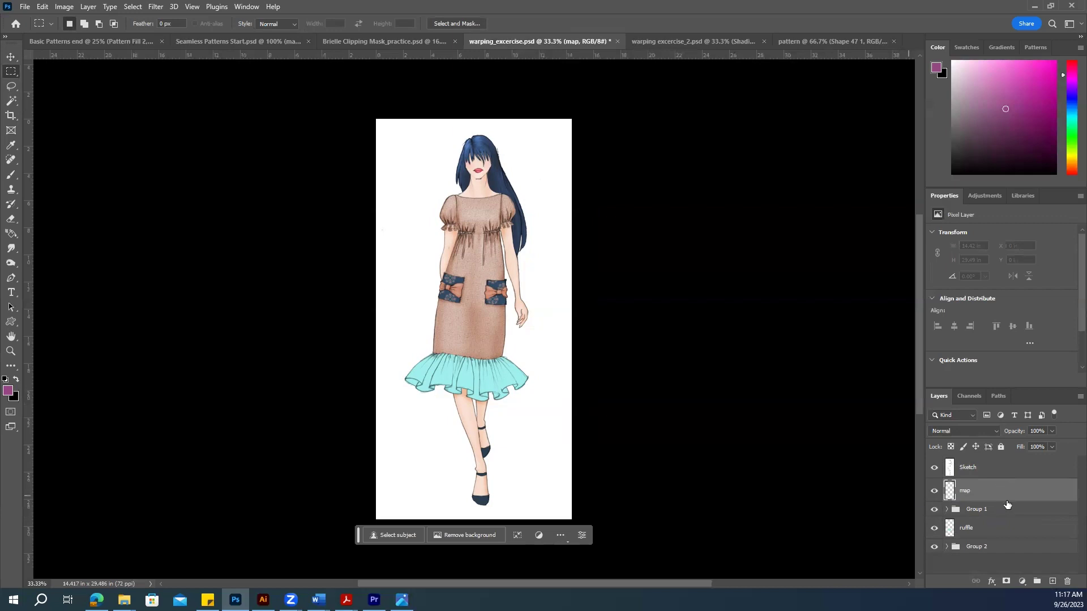
Step: Set up the Brush tool with the default black foreground color and a 90 px Hard Round tip at 100% hardness
left_click(8, 176)
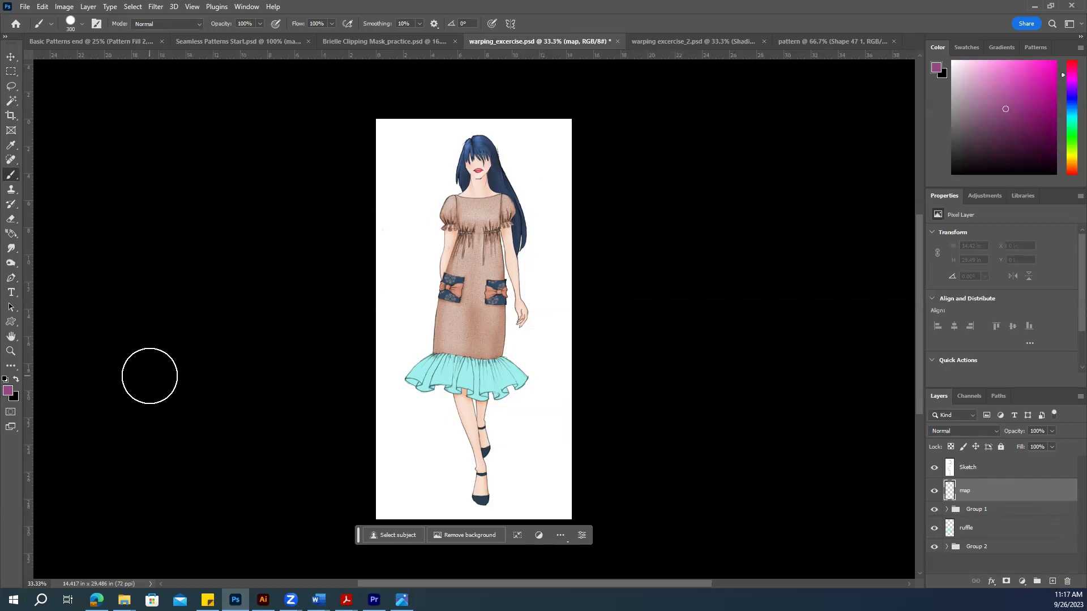
key("d")
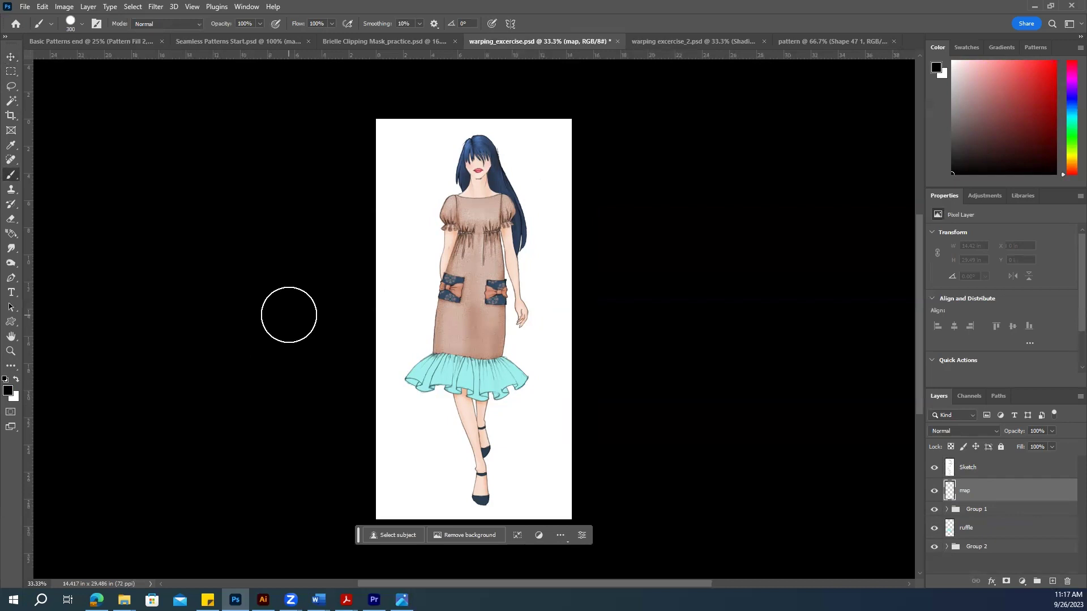
key("bracketleft")
key("bracketleft")
key("bracketleft")
key("bracketleft")
key("bracketleft")
key("bracketleft")
key("bracketleft")
key("bracketleft")
key("bracketleft")
left_click(50, 23)
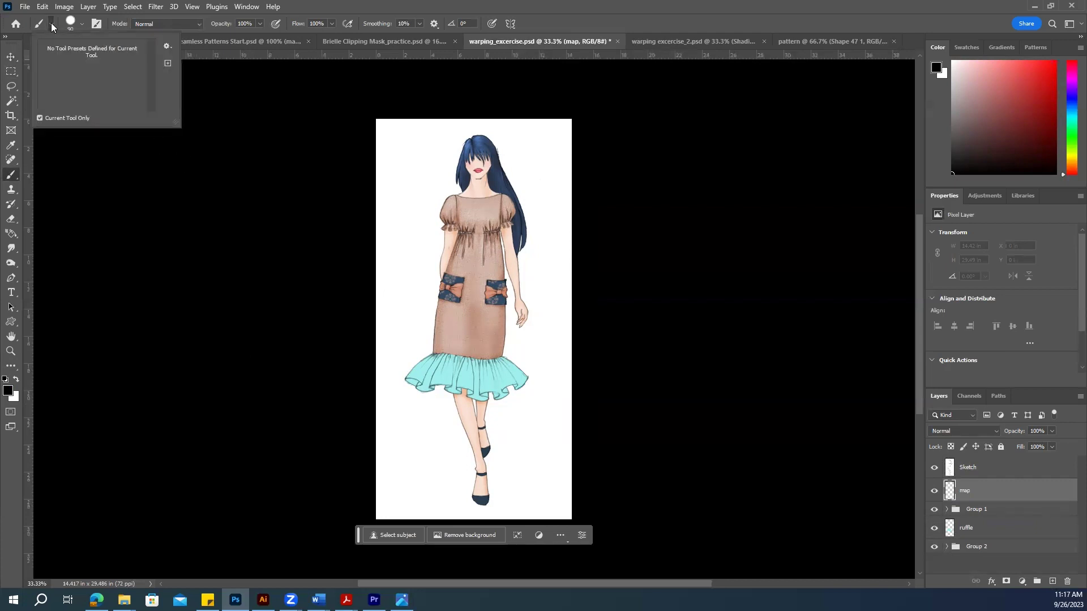
left_click(80, 24)
left_click(72, 202)
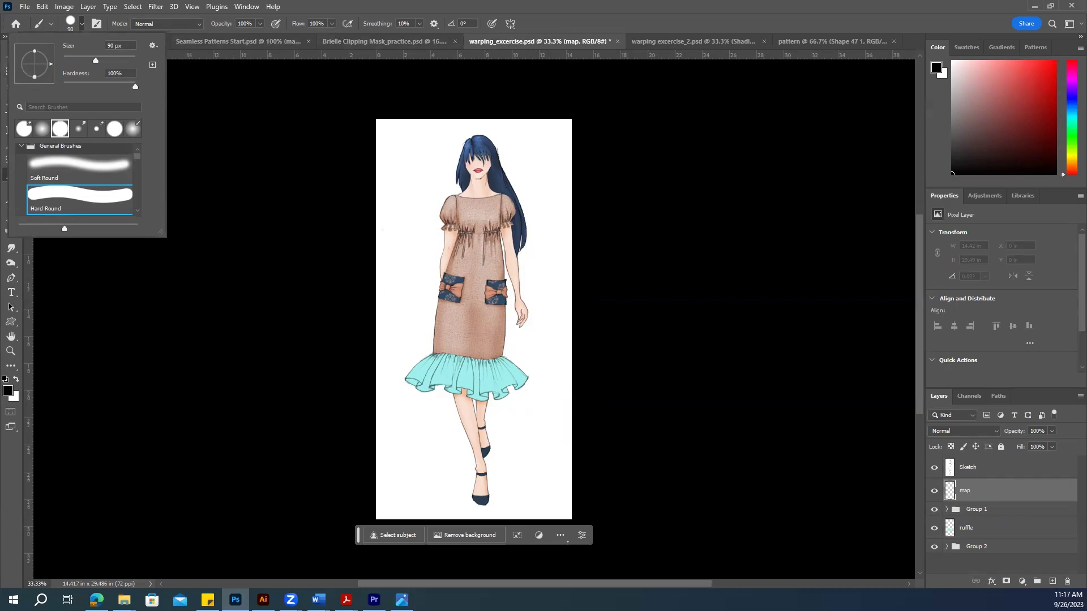
left_click(4, 62)
left_click(11, 57)
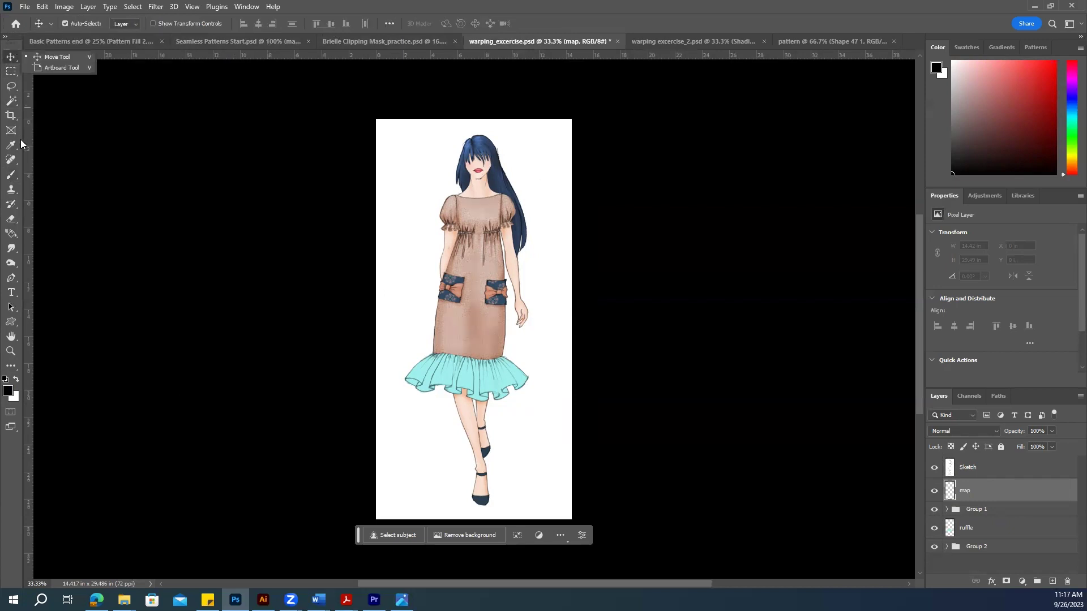
Step: Reduce the hard round brush to 25 px so it fits the folds of the dress's ruffle
left_click(11, 351)
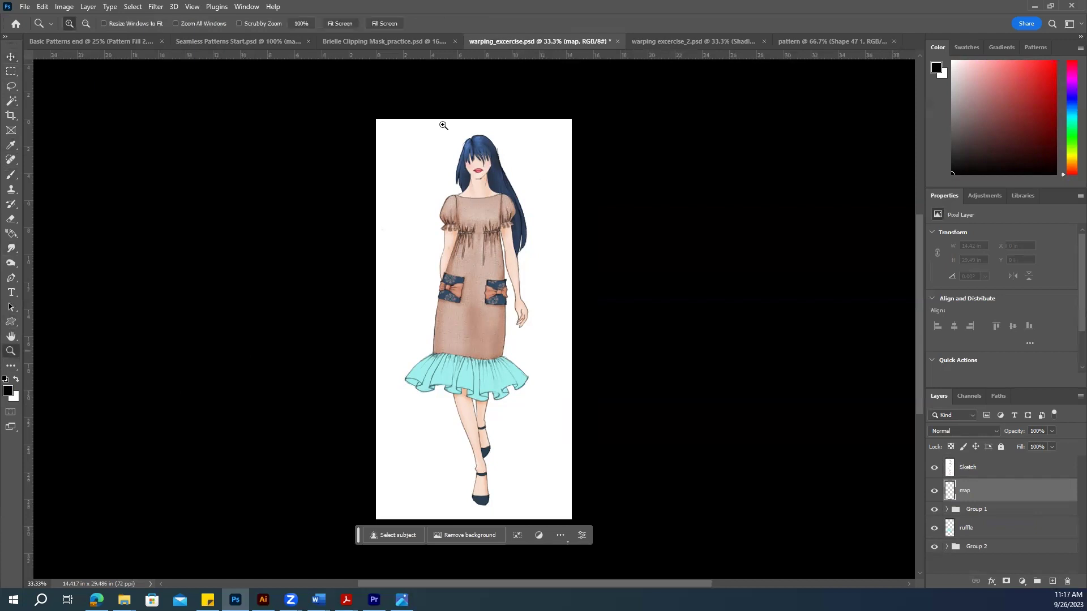
left_click(605, 295)
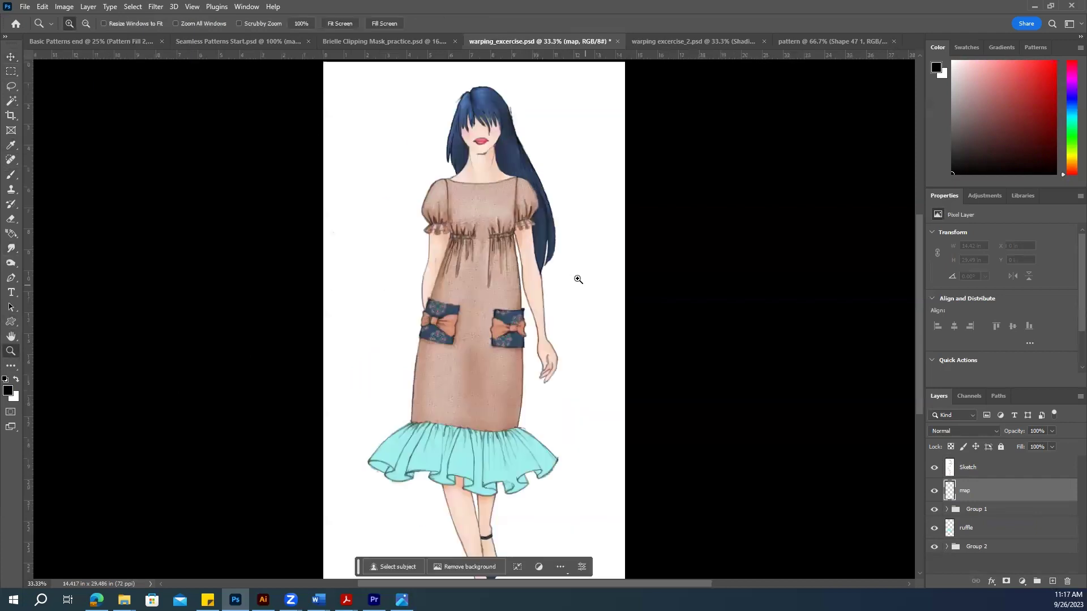
left_click(571, 240)
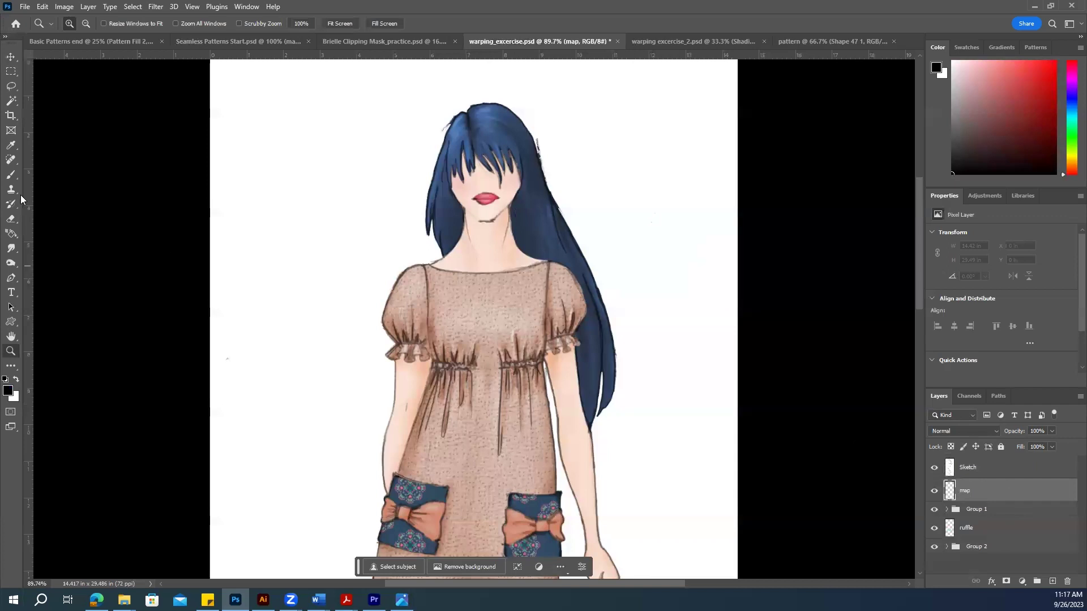
left_click(11, 174)
key("bracketleft")
key("bracketleft")
key("bracketleft")
key("bracketleft")
key("bracketleft")
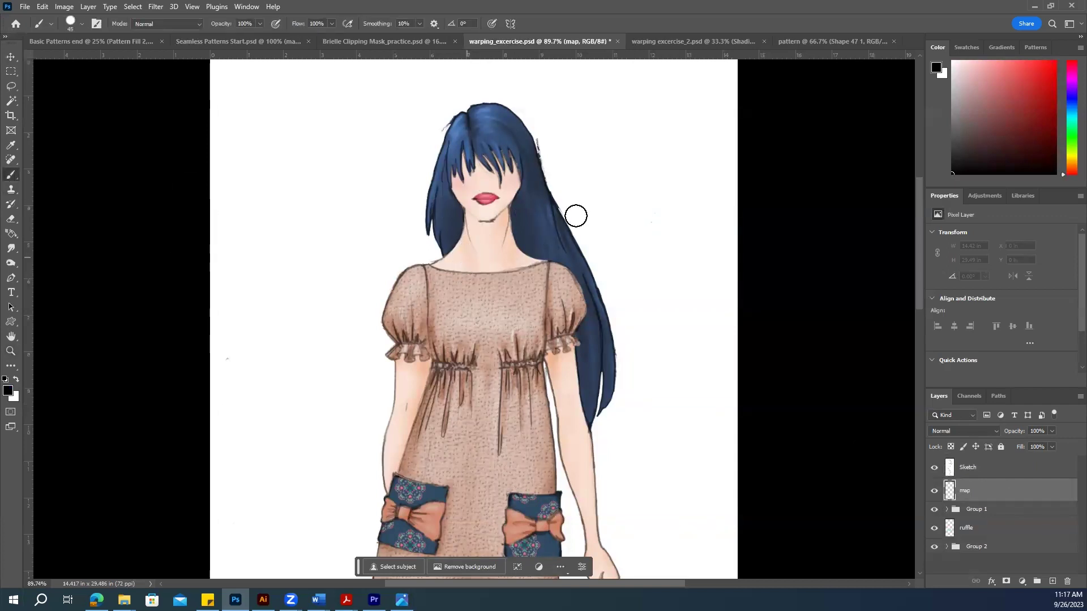
scroll(566, 230, "down", 5)
scroll(566, 229, "down", 6)
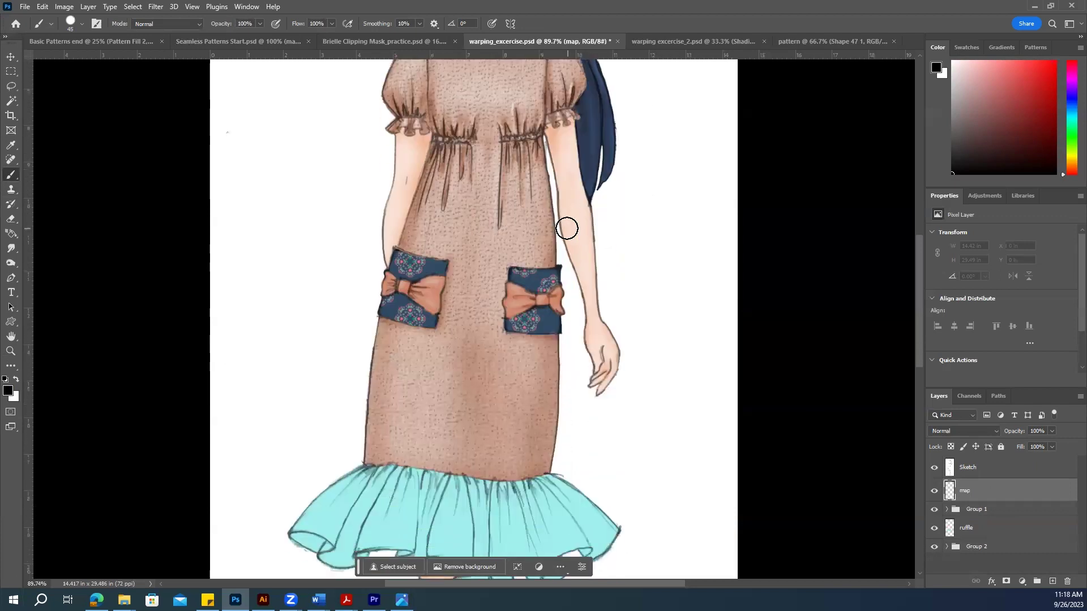
key("bracketleft")
key("bracketleft")
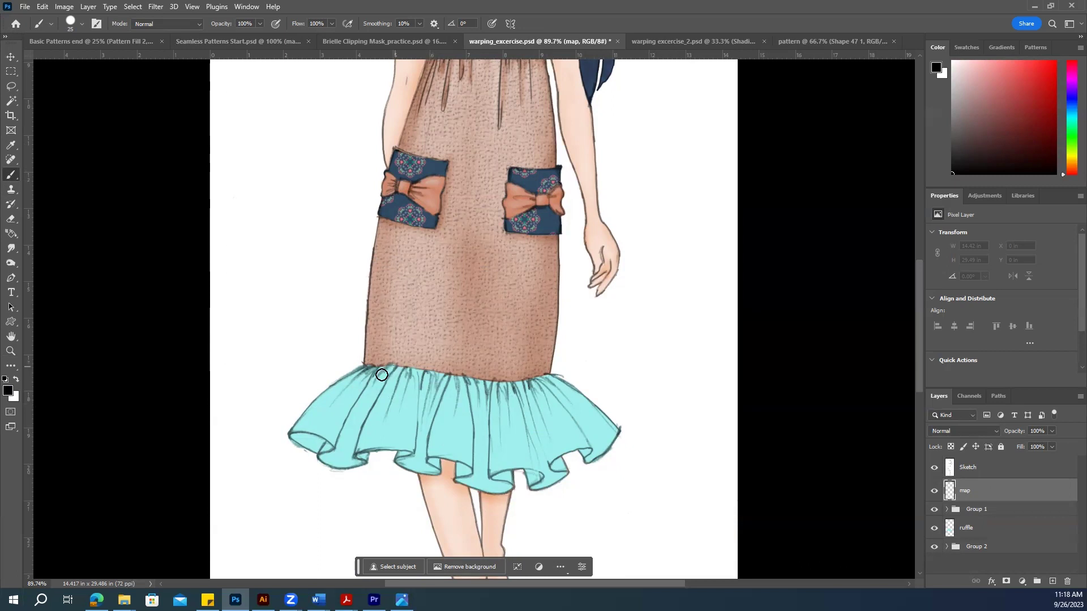
Step: Paint black strokes down alternating folds of the ruffle on the map layer, covering each fold from the gathered seam to the hem curve
mouse_move(381, 370)
left_mouse_down()
mouse_move(324, 460)
mouse_move(348, 459)
mouse_move(385, 374)
left_mouse_up()
mouse_move(354, 453)
left_mouse_down()
mouse_move(339, 463)
mouse_move(360, 466)
left_mouse_up()
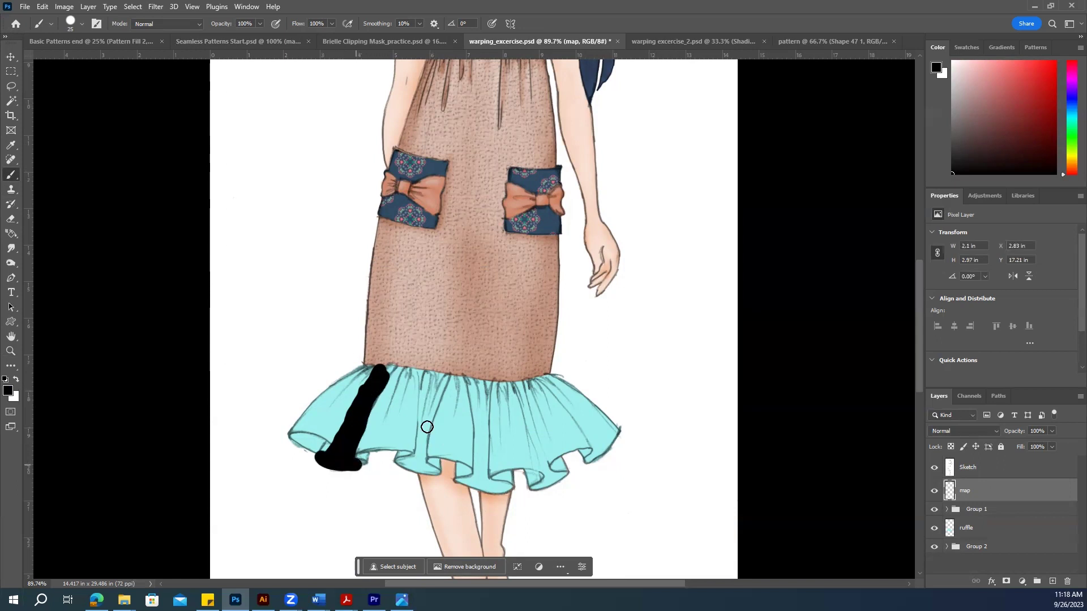
mouse_move(421, 375)
left_mouse_down()
mouse_move(419, 440)
mouse_move(403, 463)
mouse_move(429, 470)
mouse_move(429, 376)
mouse_move(474, 401)
mouse_move(477, 468)
mouse_move(465, 479)
mouse_move(501, 486)
mouse_move(480, 386)
mouse_move(518, 386)
mouse_move(545, 477)
mouse_move(534, 491)
mouse_move(563, 476)
left_mouse_up()
mouse_move(547, 378)
left_mouse_down()
mouse_move(592, 458)
mouse_move(616, 428)
mouse_move(559, 379)
mouse_move(601, 440)
left_mouse_up()
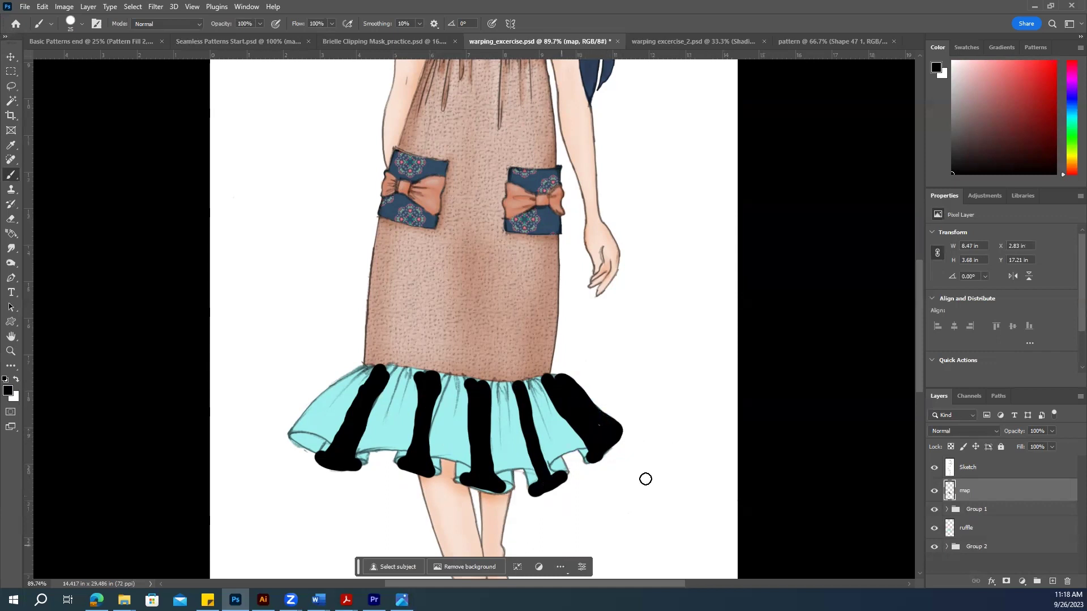
left_click(590, 463)
left_click(363, 465)
left_click(434, 474)
left_click(500, 492)
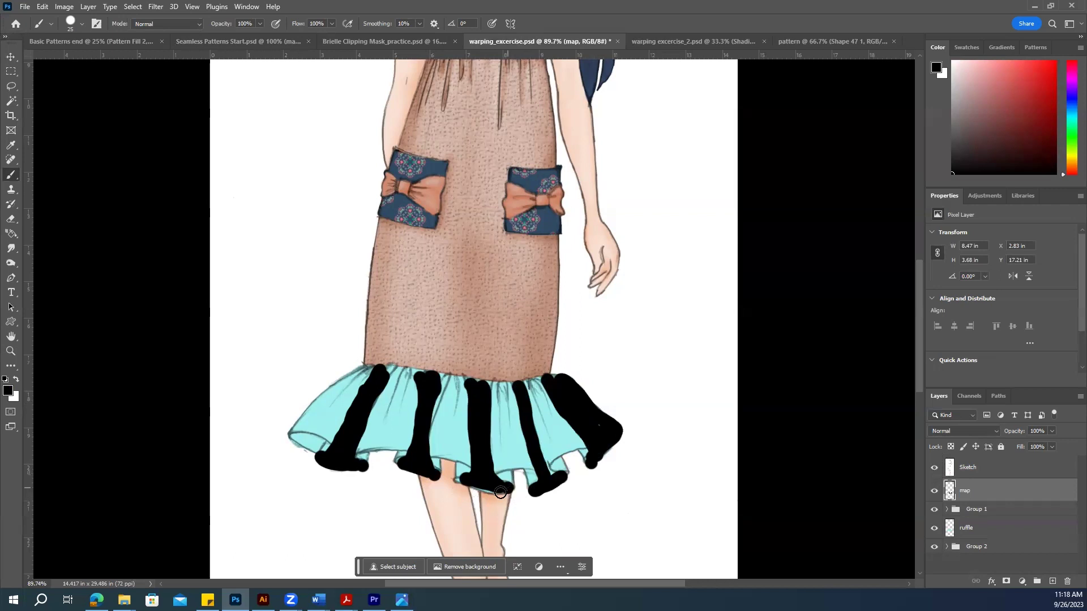
left_click_drag(478, 484, 501, 490)
left_click(11, 57)
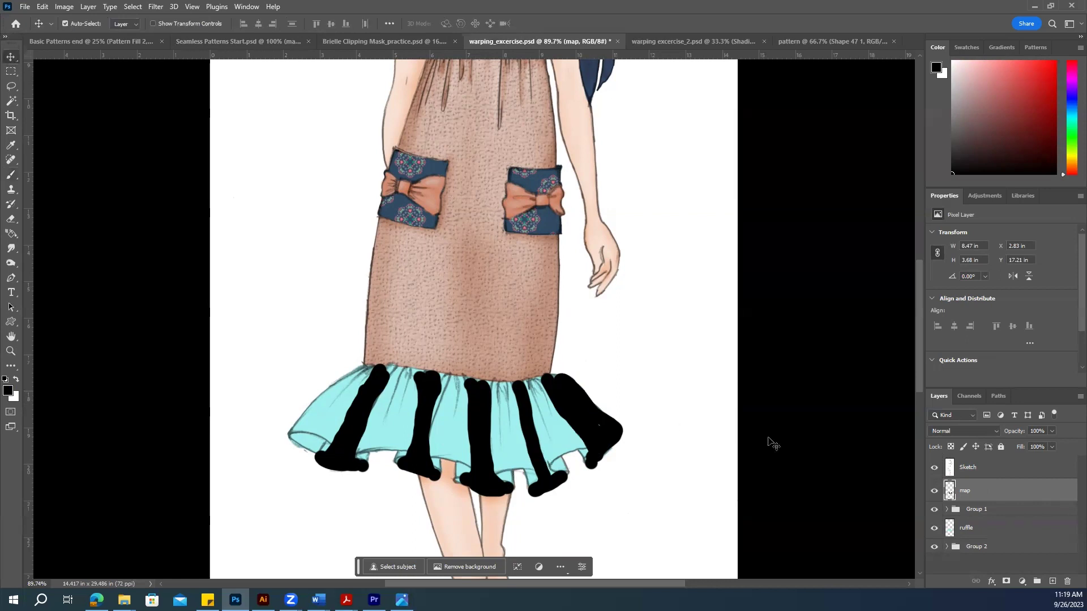
Step: Duplicate the map layer as Ruffle_map into a new document named Ruffle map
right_click(980, 493)
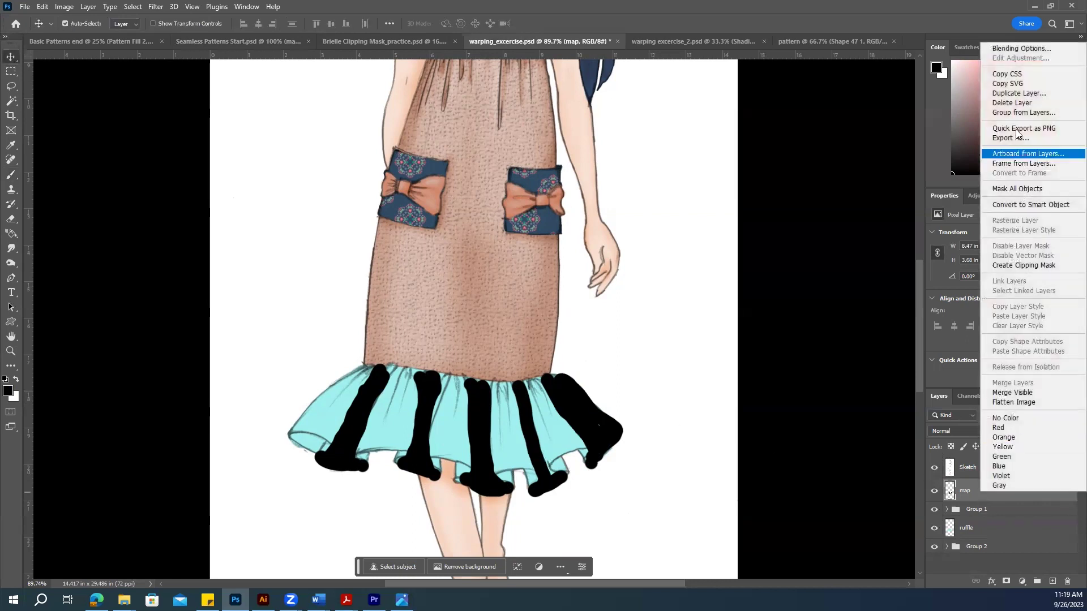
left_click(1012, 94)
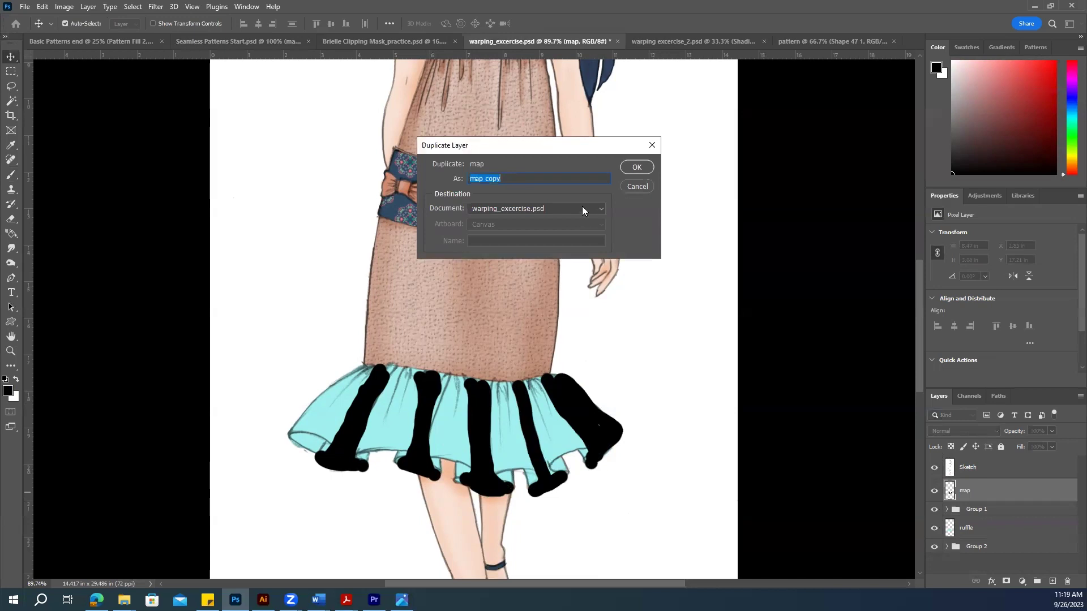
left_click(581, 207)
left_click(477, 281)
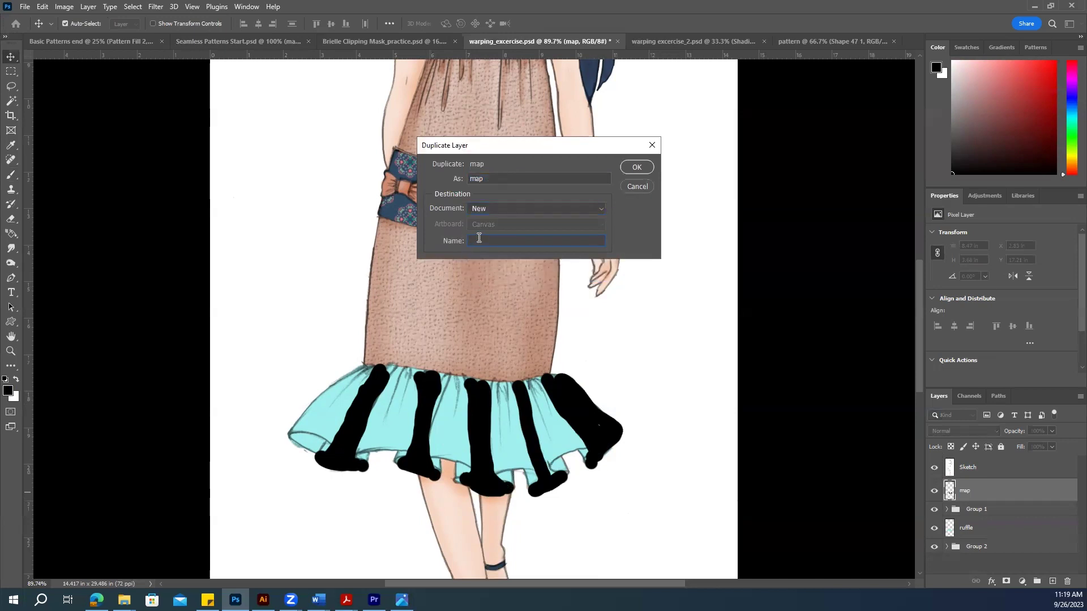
type("Ruffle map")
left_click(634, 167)
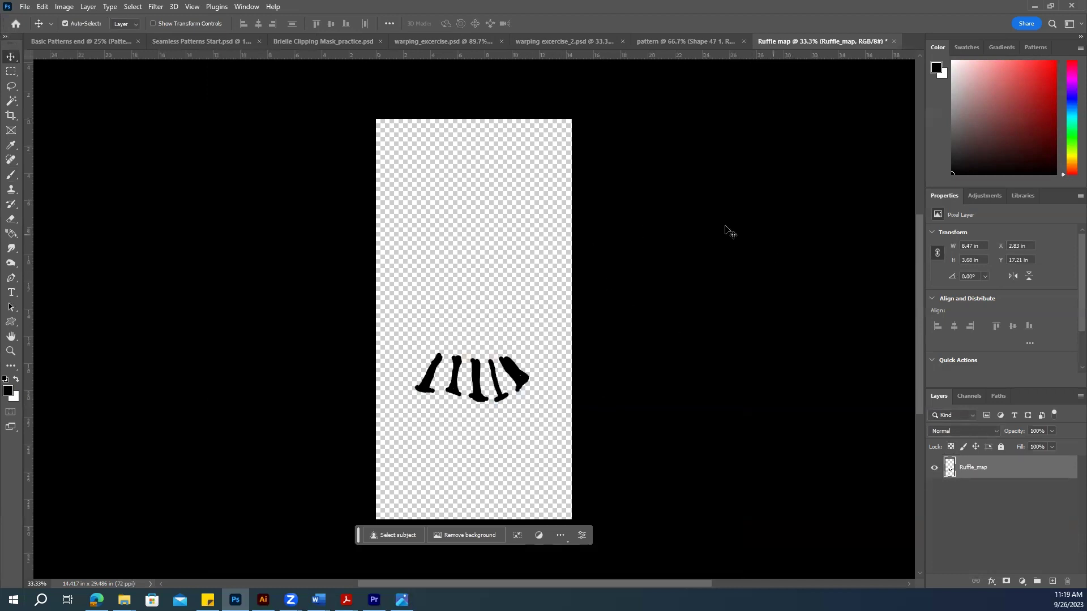
Step: Save the new document as Ruffle_map.psd in Photoshop format in the Week 5 folder and close it
left_click(25, 8)
left_click(31, 134)
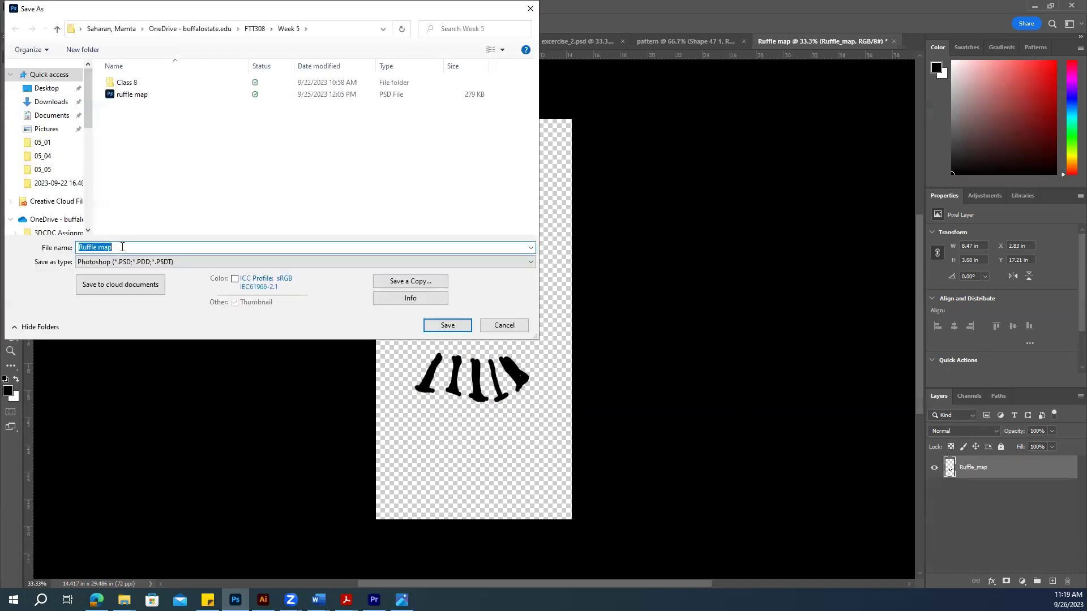
left_click(99, 247)
left_click(447, 325)
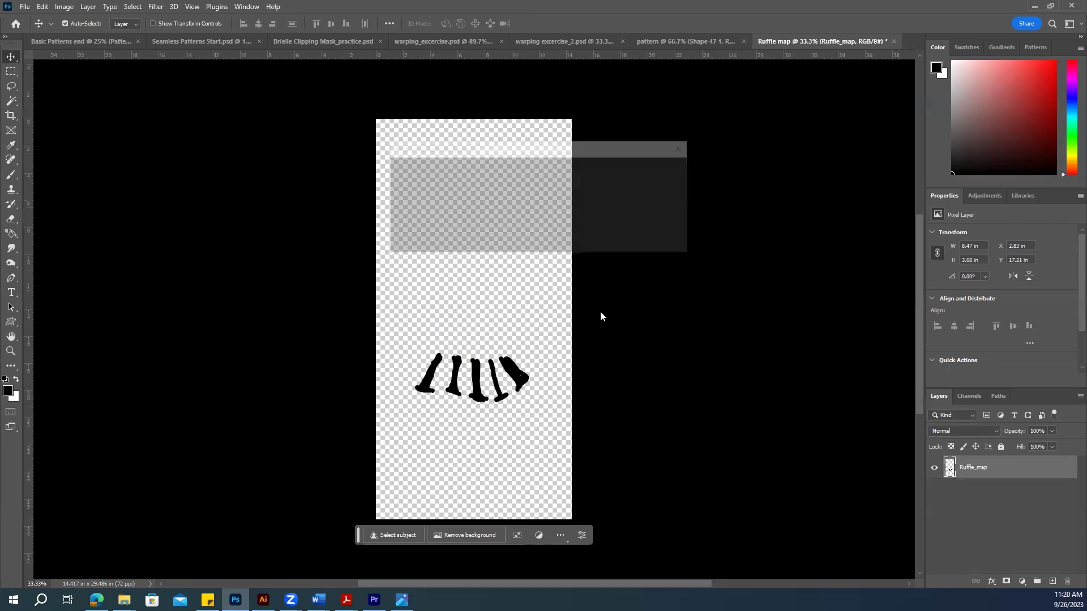
left_click(661, 169)
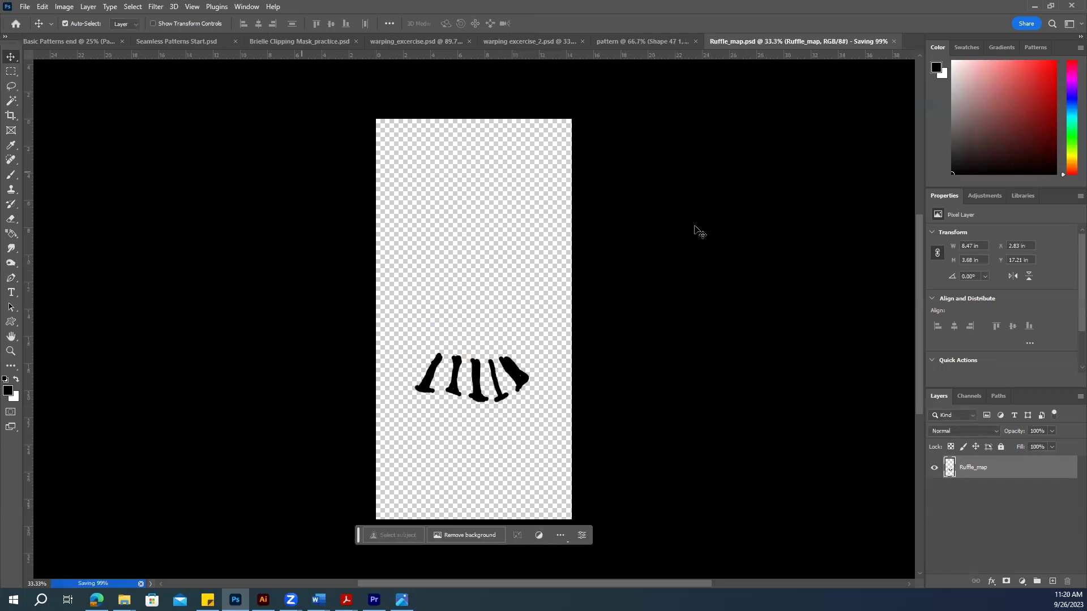
left_click(893, 41)
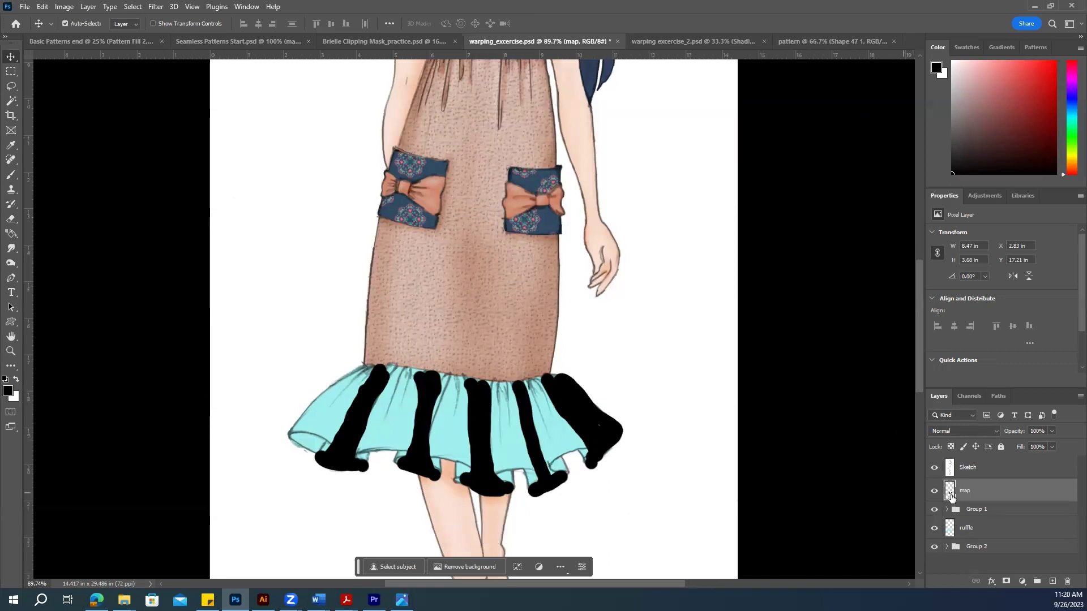
Step: Hide the map layer in warping_excercise.psd and make the ruffle layer active
left_click(932, 491)
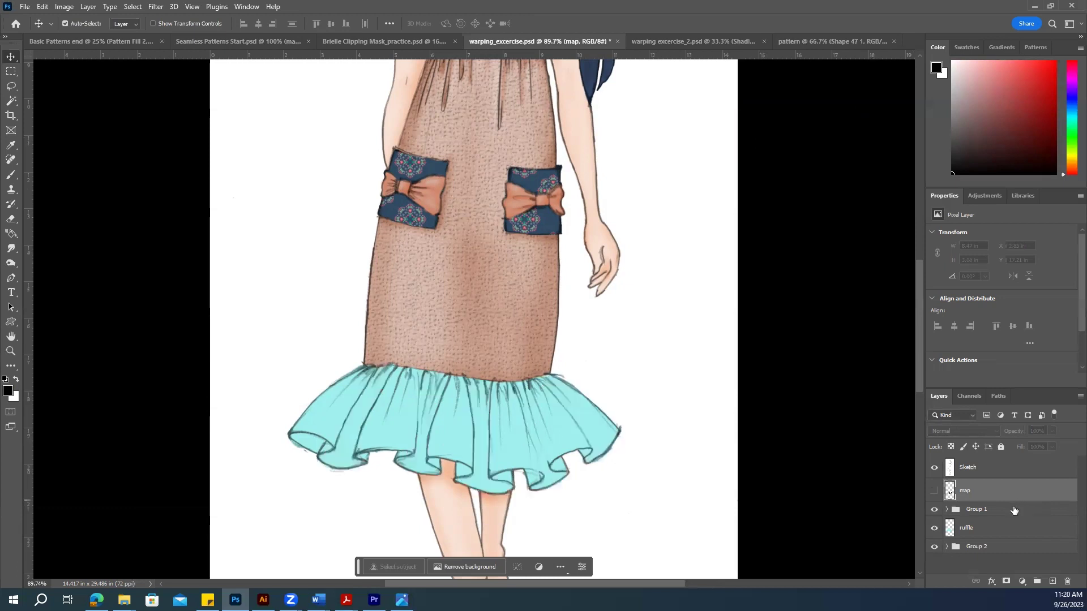
left_click(991, 534)
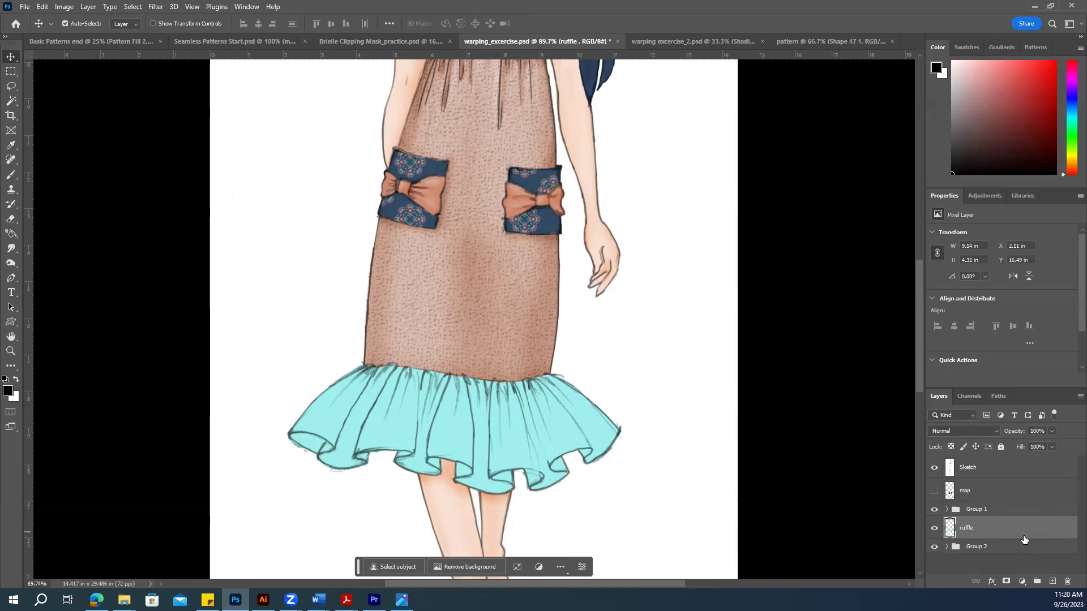
left_click(1022, 583)
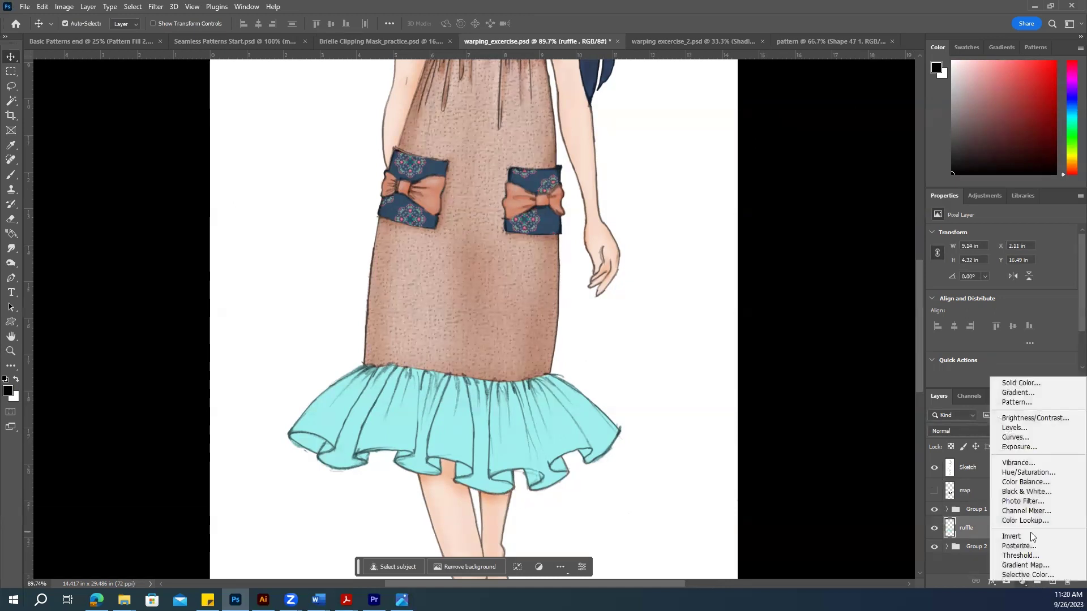
left_click(1017, 402)
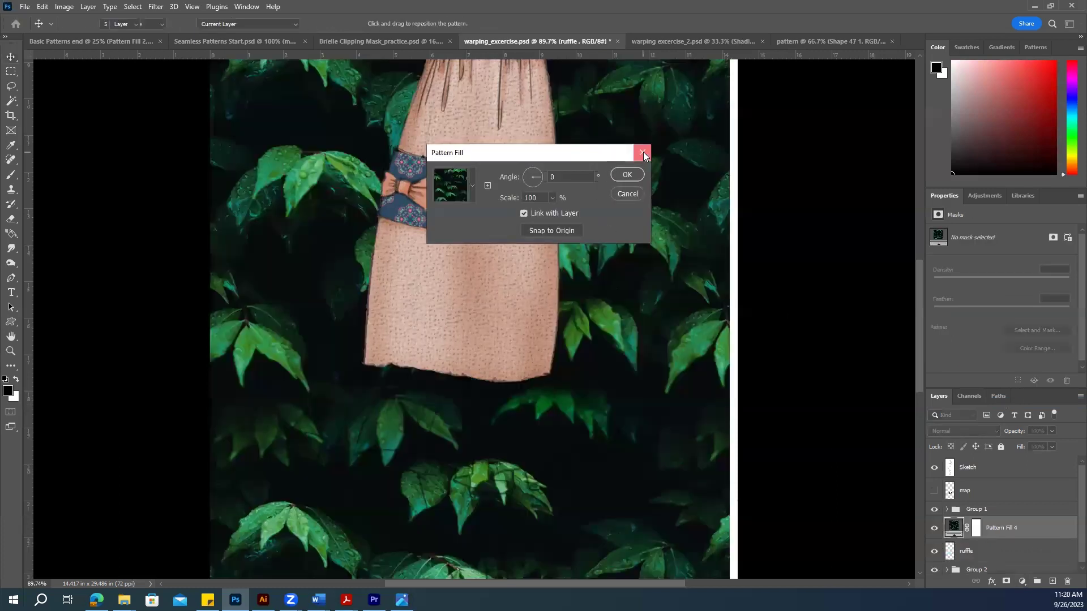
left_click(642, 152)
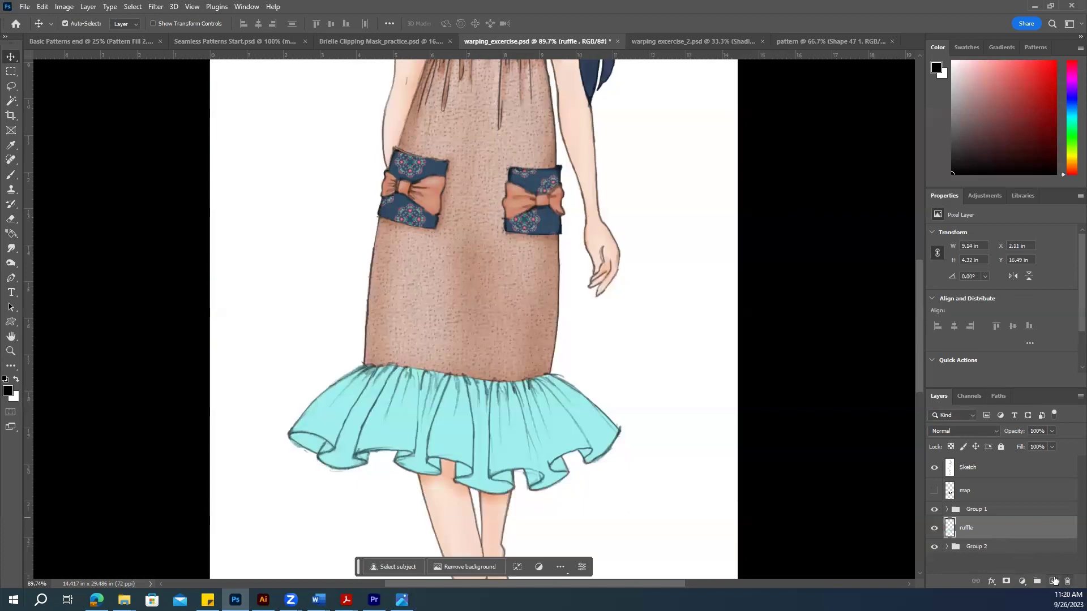
Step: Add a new layer directly above the ruffle layer and name it pattern
left_click(1053, 580)
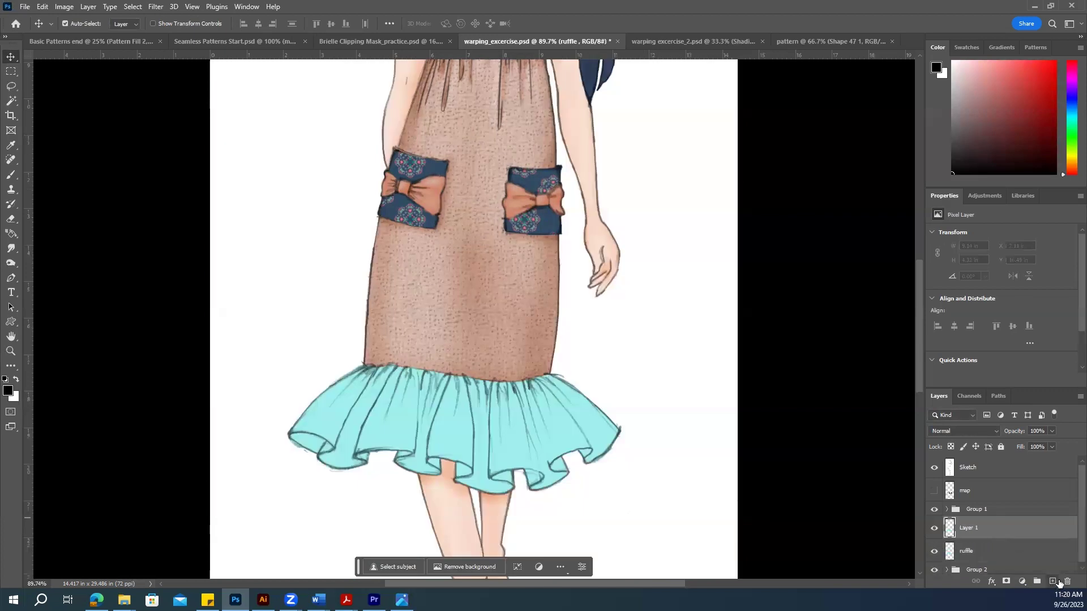
double_click(971, 528)
type("pattern")
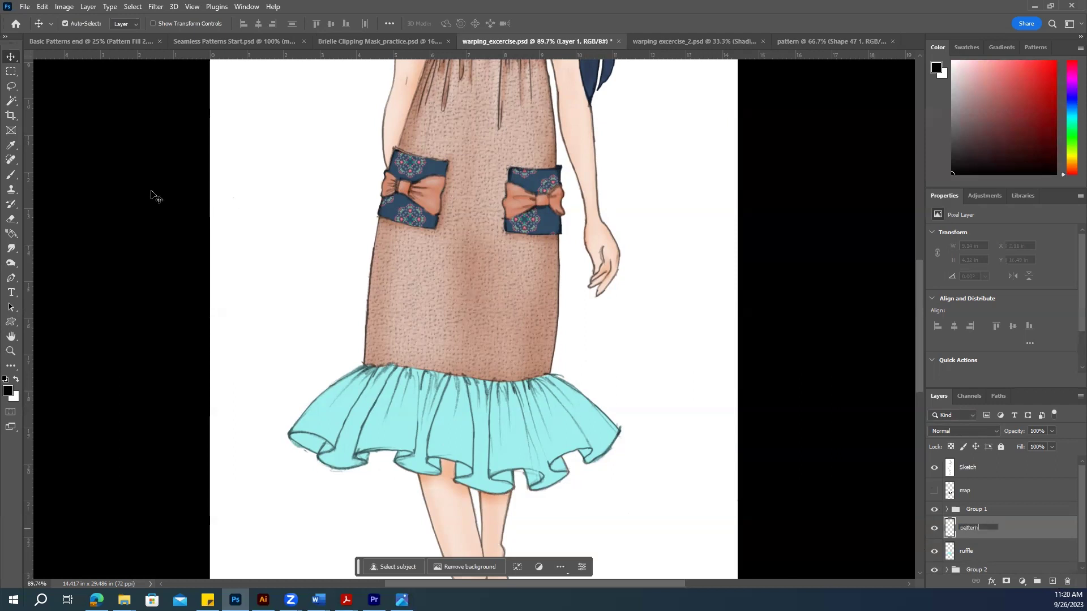
Step: Select a rectangular area of about 12.3 by 4.8 in that encloses the whole ruffle
left_click(10, 72)
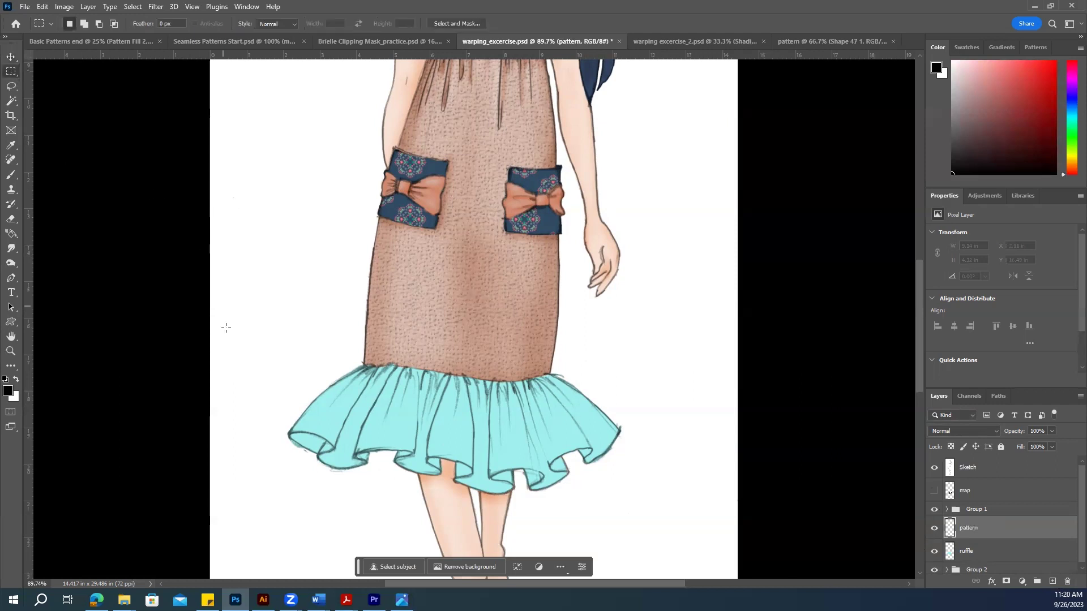
left_click_drag(232, 332, 687, 519)
left_click(657, 495)
left_click_drag(246, 341, 696, 514)
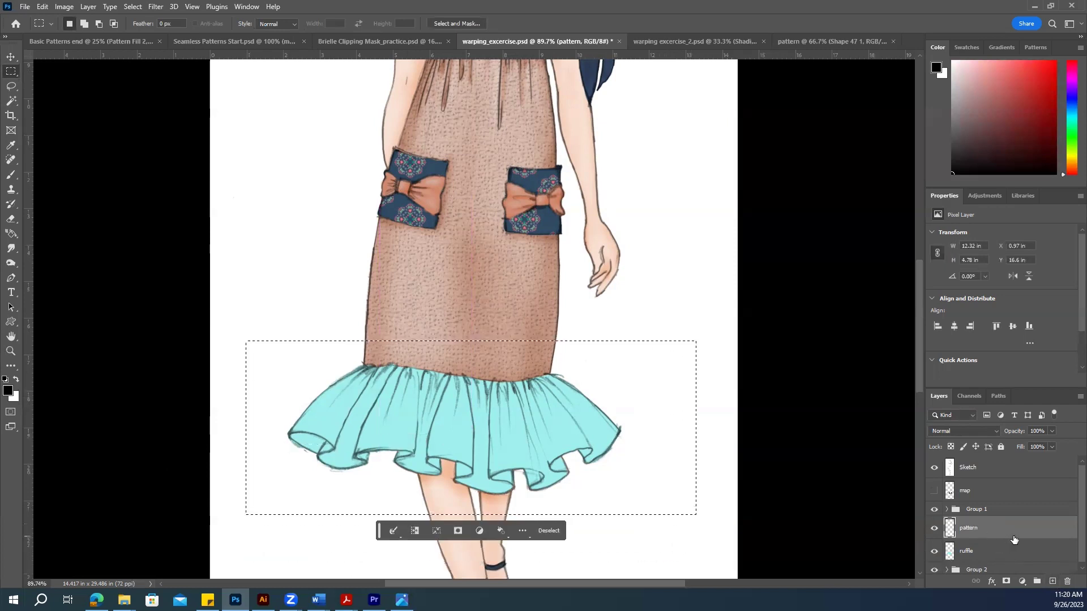
Step: Turn the pattern layer into a pattern fill of the selected area using the red plaid pattern
left_click(1022, 581)
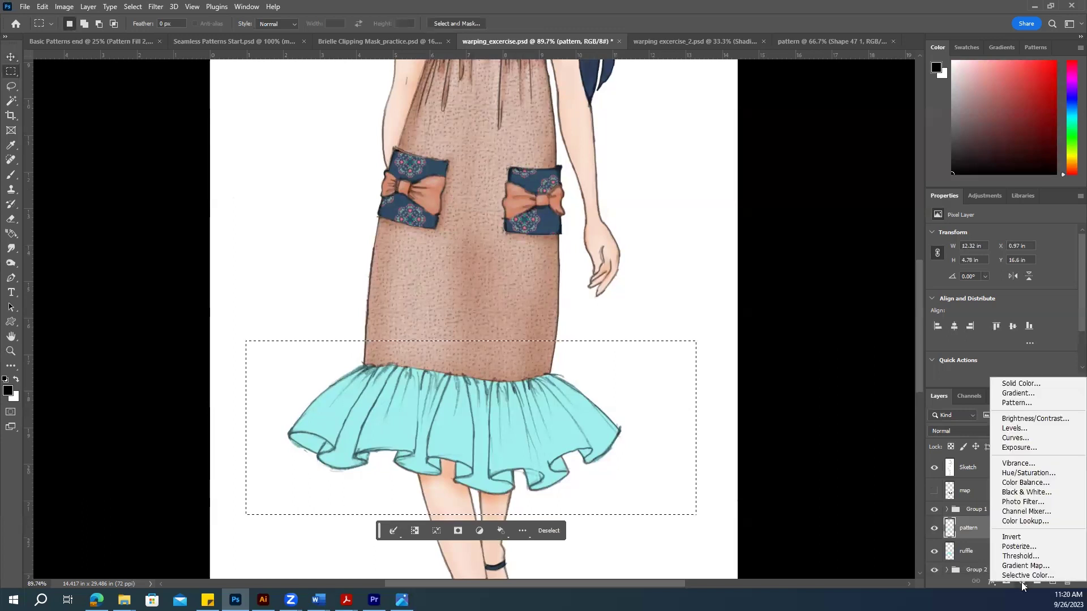
left_click(1016, 403)
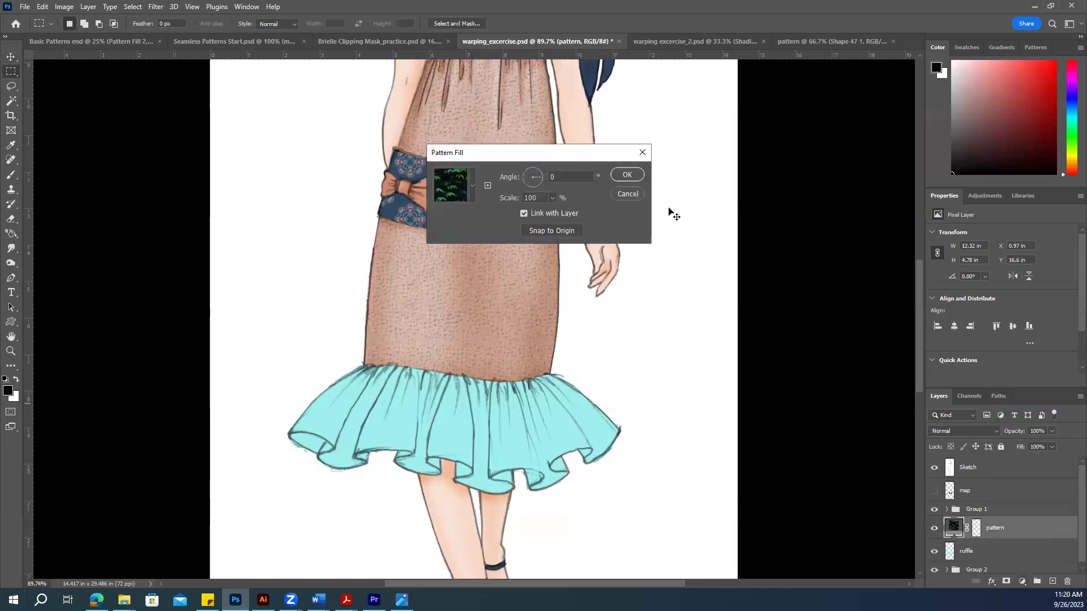
left_click(473, 186)
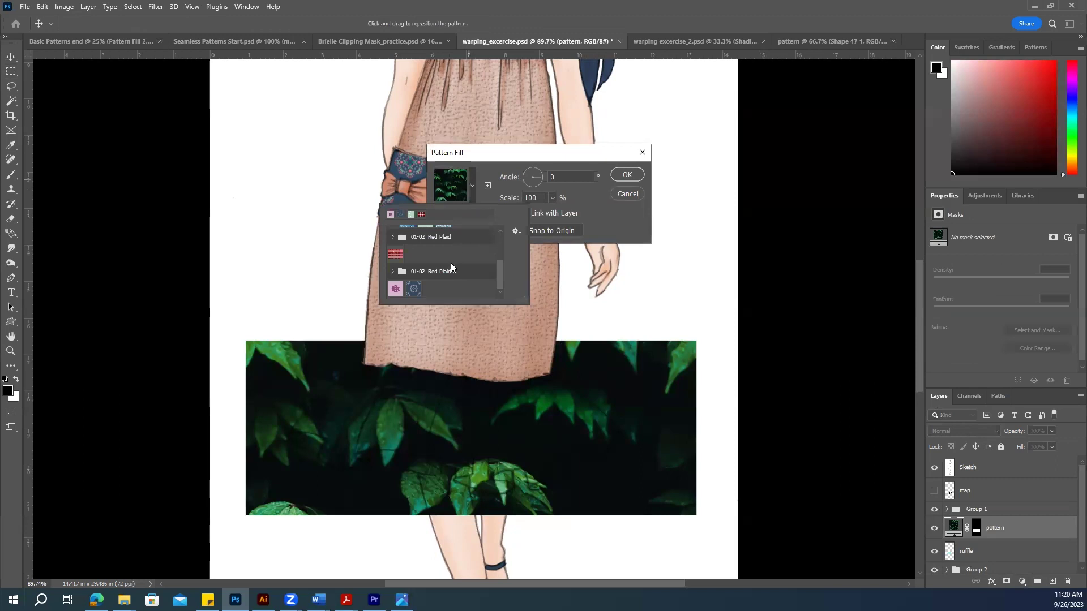
left_click(414, 289)
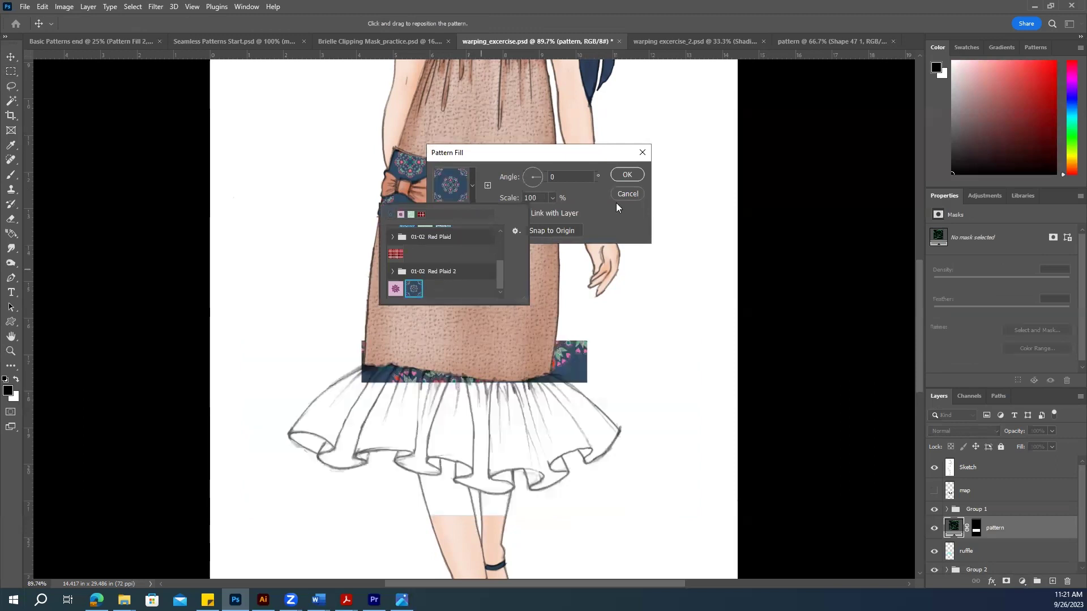
left_click(396, 255)
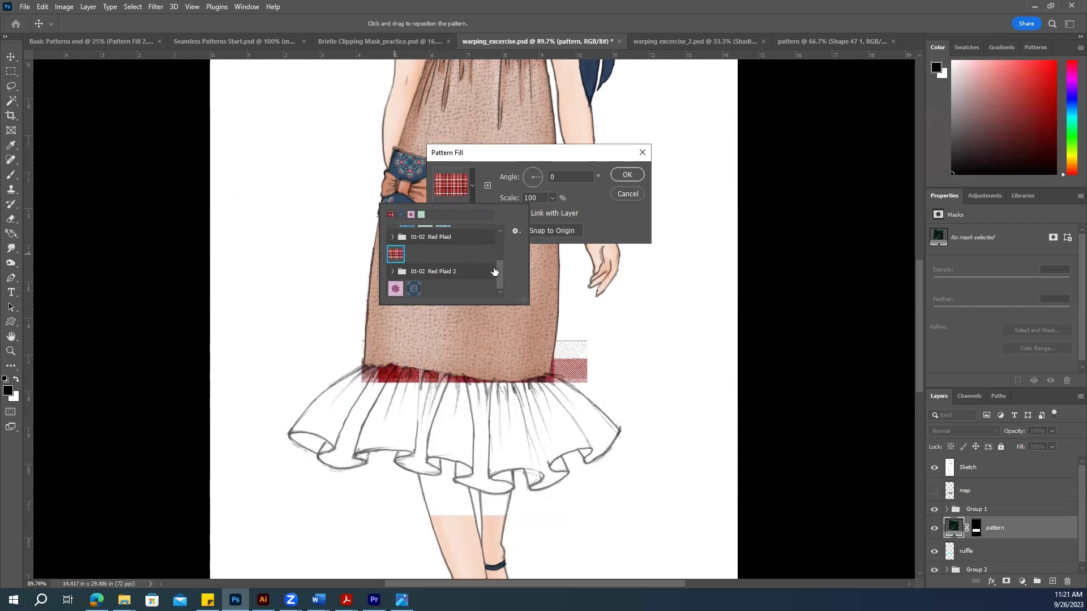
left_click(630, 179)
left_click(629, 176)
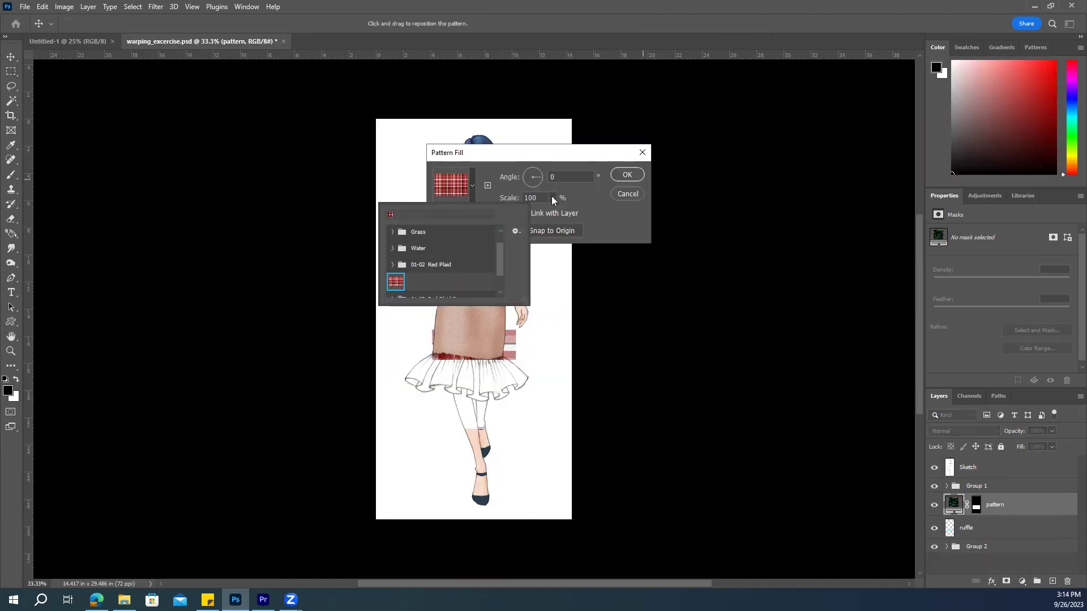
Step: Enlarge the red plaid's scale above 100% and apply the pattern fill
left_click(552, 198)
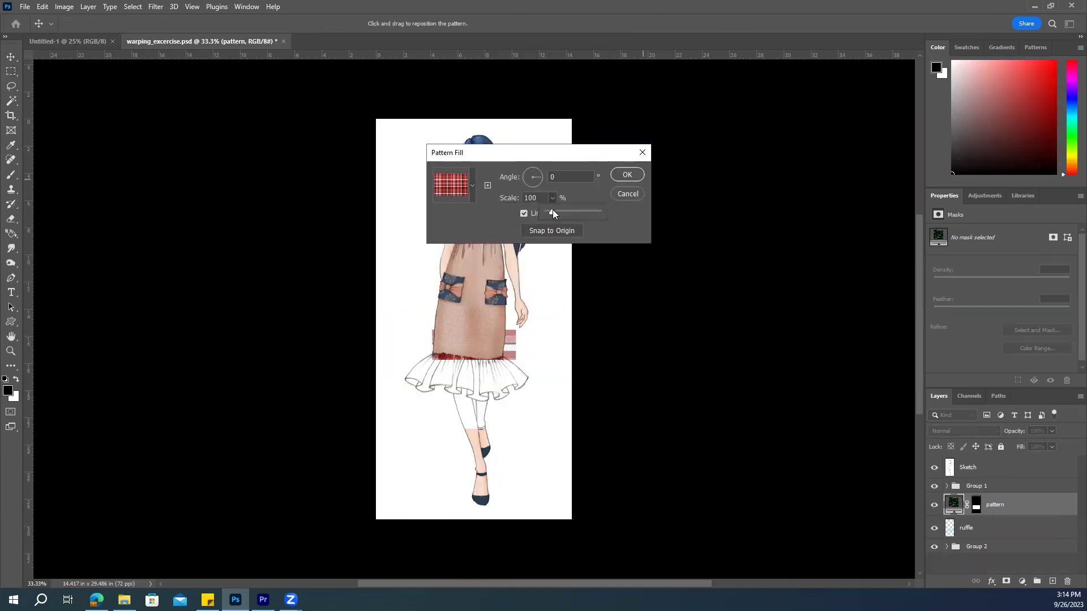
left_click_drag(550, 210, 564, 211)
left_click(621, 176)
left_click(622, 175)
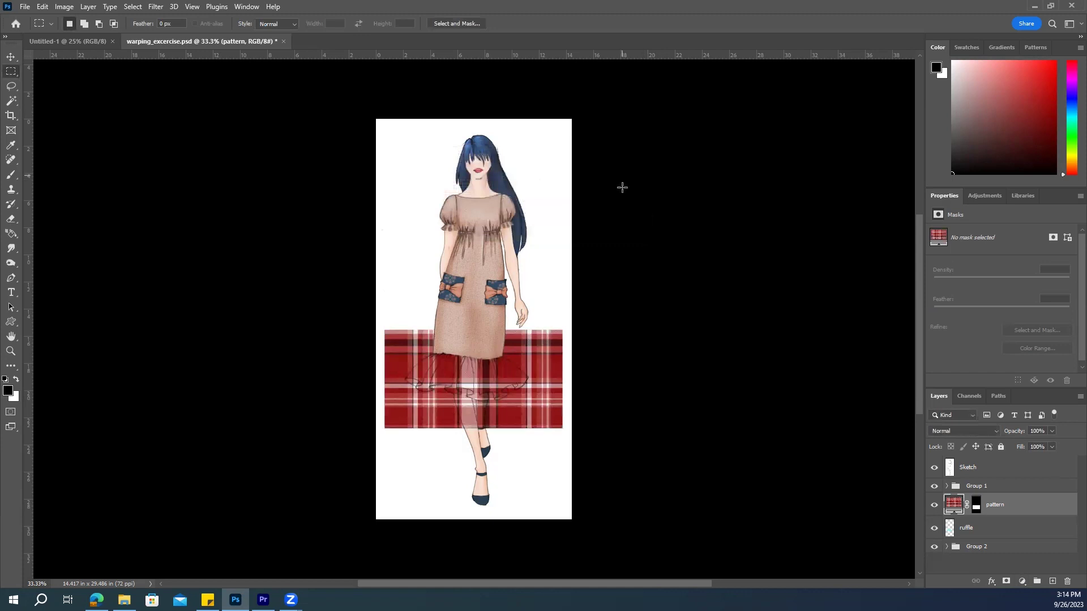
Step: Clip the pattern layer to the ruffle layer and convert the pattern layer to a smart object
right_click(1003, 511)
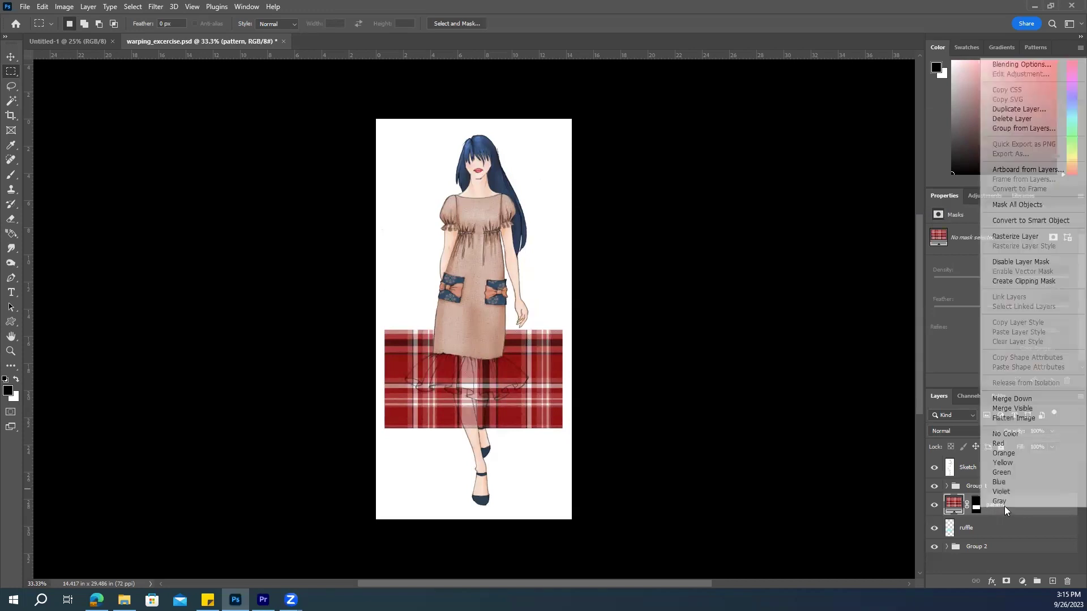
left_click(1013, 282)
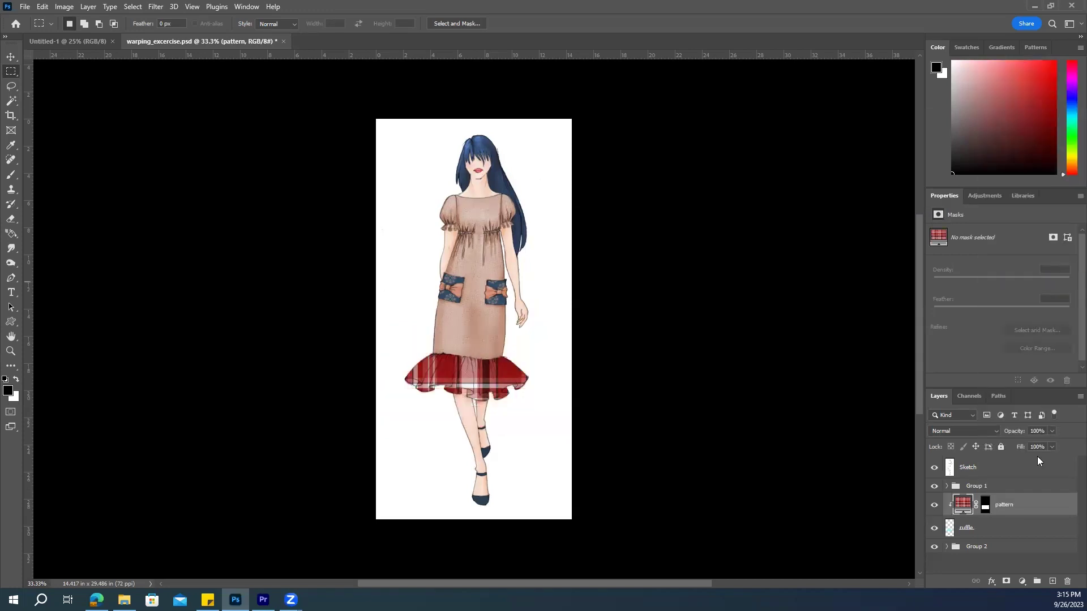
right_click(1021, 505)
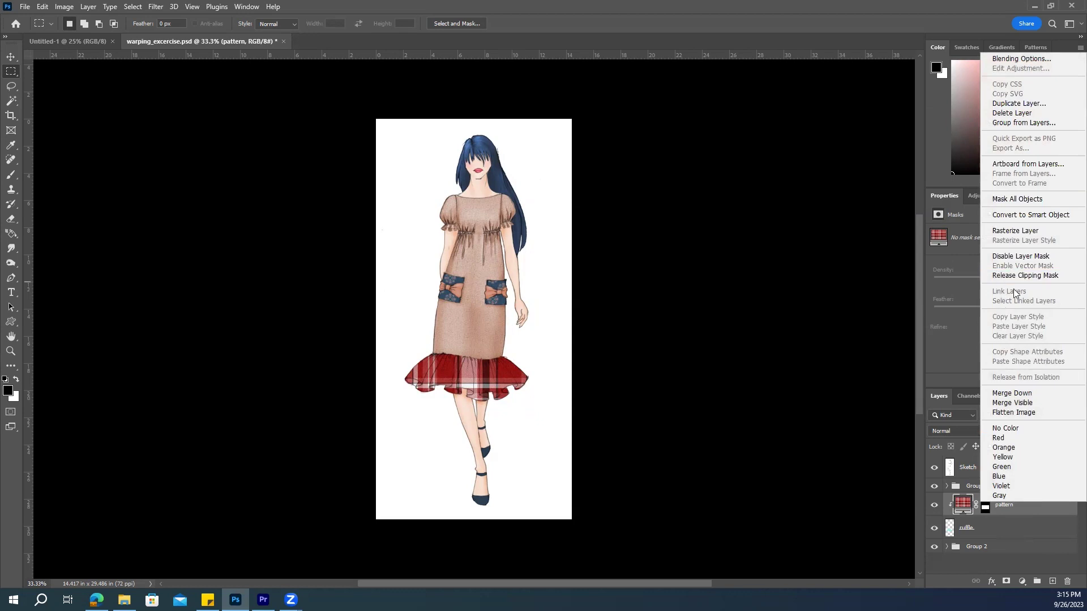
left_click(1013, 218)
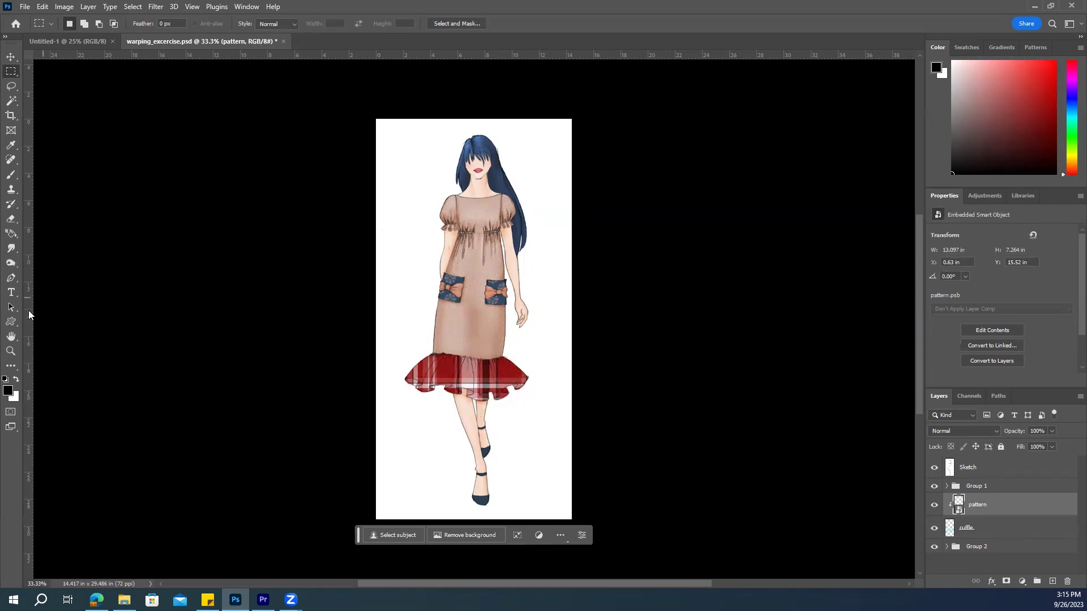
Step: Distort the pattern's four corners inward into a trapezoid, narrower at the waist seam and wider at the hem, fitting the ruffle
key("z")
left_click_drag(569, 434, 614, 453)
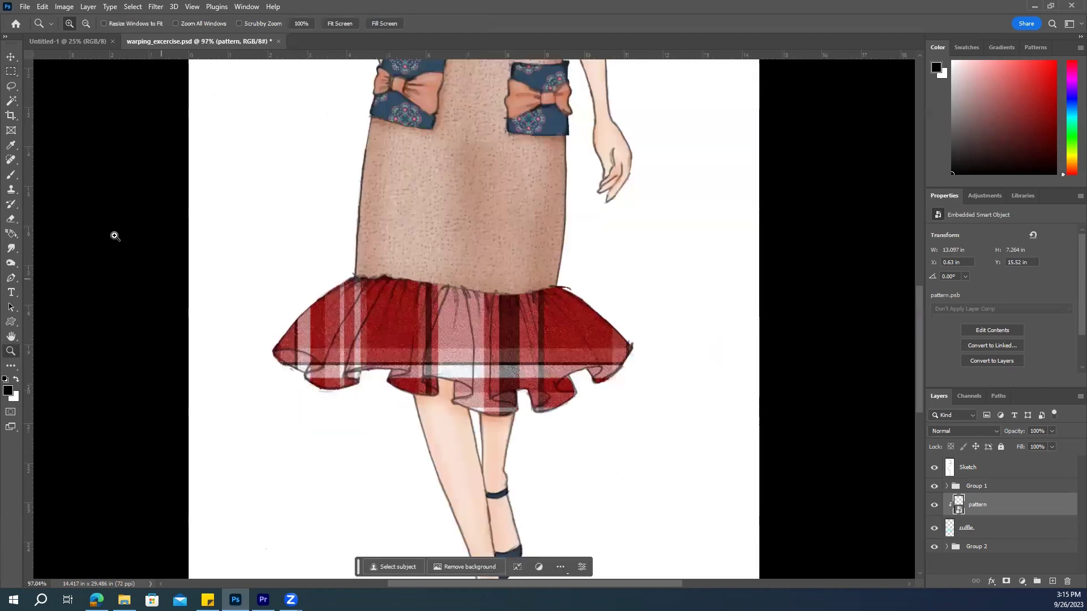
left_click(12, 58)
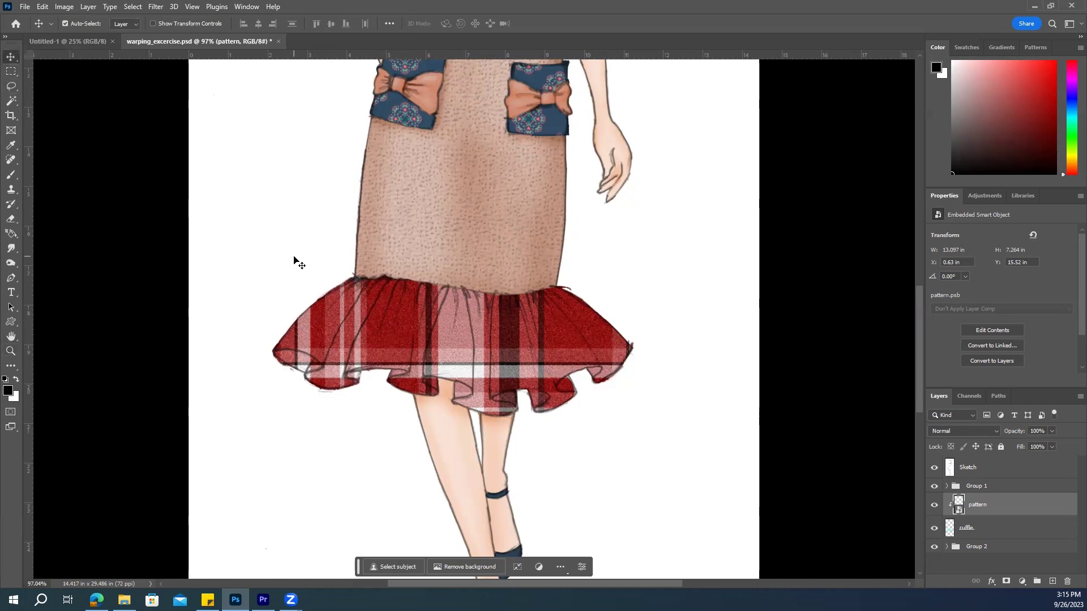
key("ctrl+t")
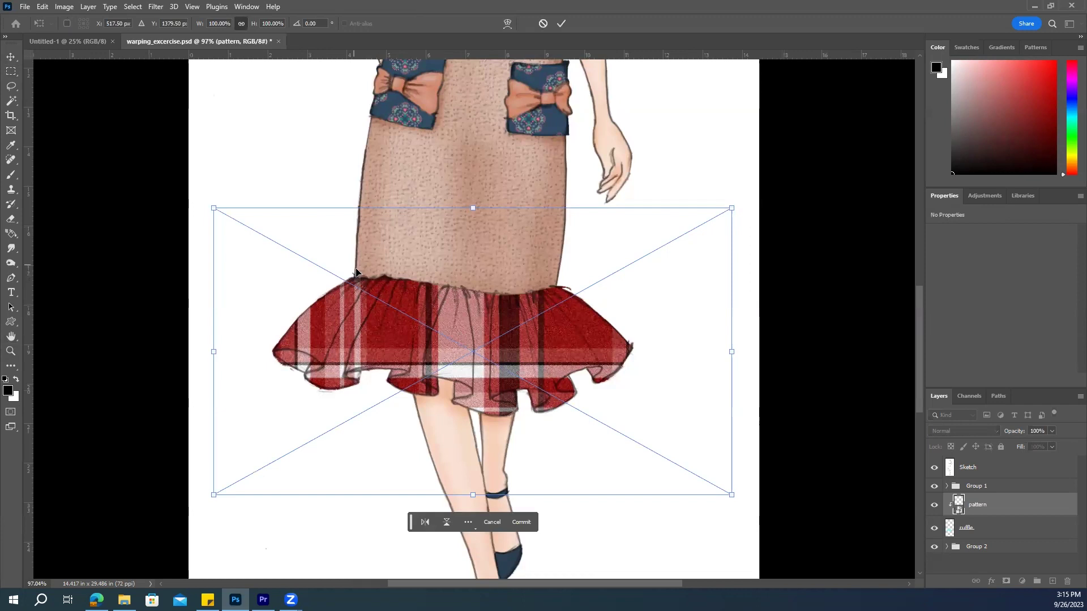
right_click(434, 305)
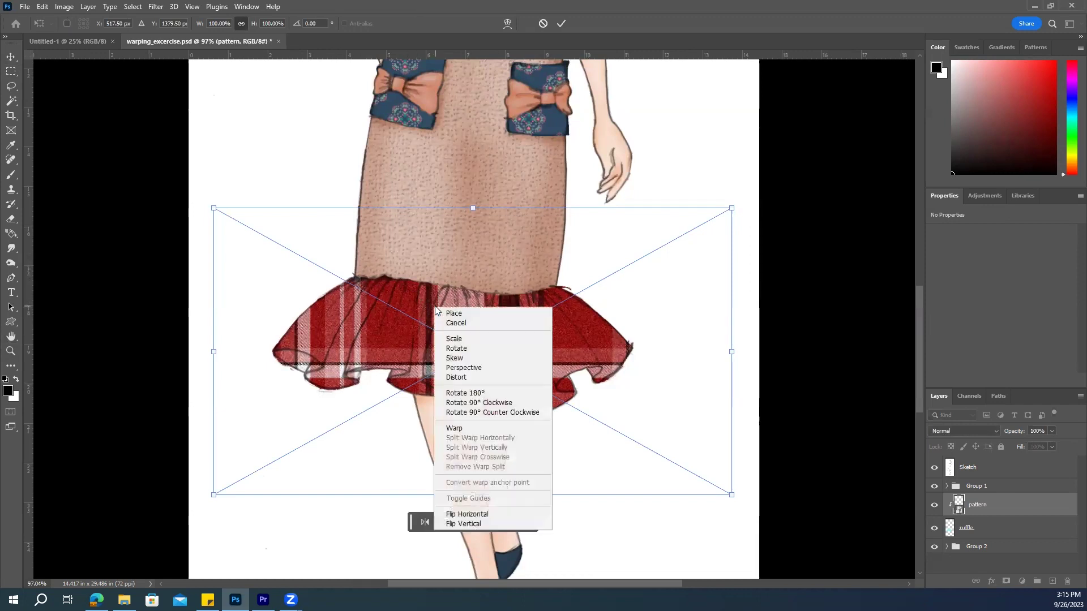
left_click(461, 378)
left_click_drag(215, 210, 298, 255)
left_click_drag(733, 211, 598, 274)
left_click_drag(299, 258, 303, 263)
left_click_drag(214, 497, 248, 415)
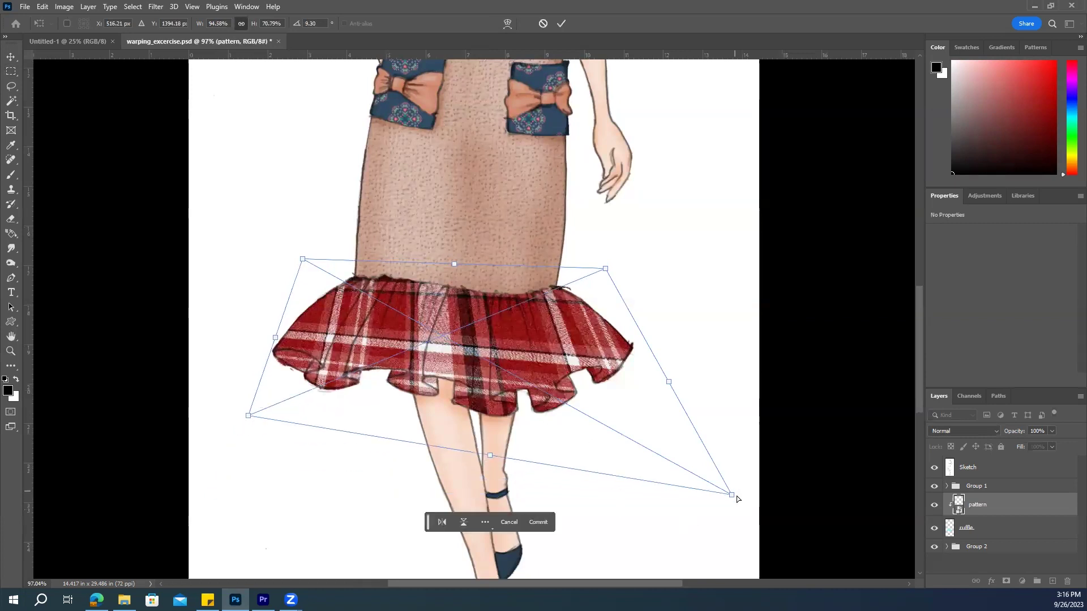
left_click_drag(732, 495, 672, 419)
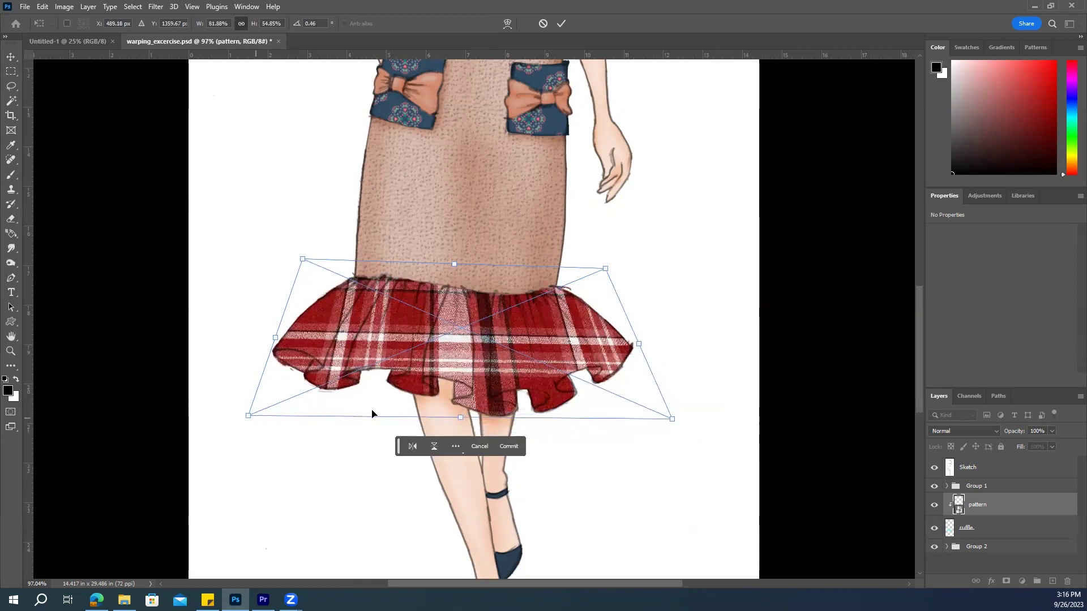
Step: Warp the plaid's corners and lower edge into a curve that follows the ruffle's flare, and apply the transformation
right_click(553, 337)
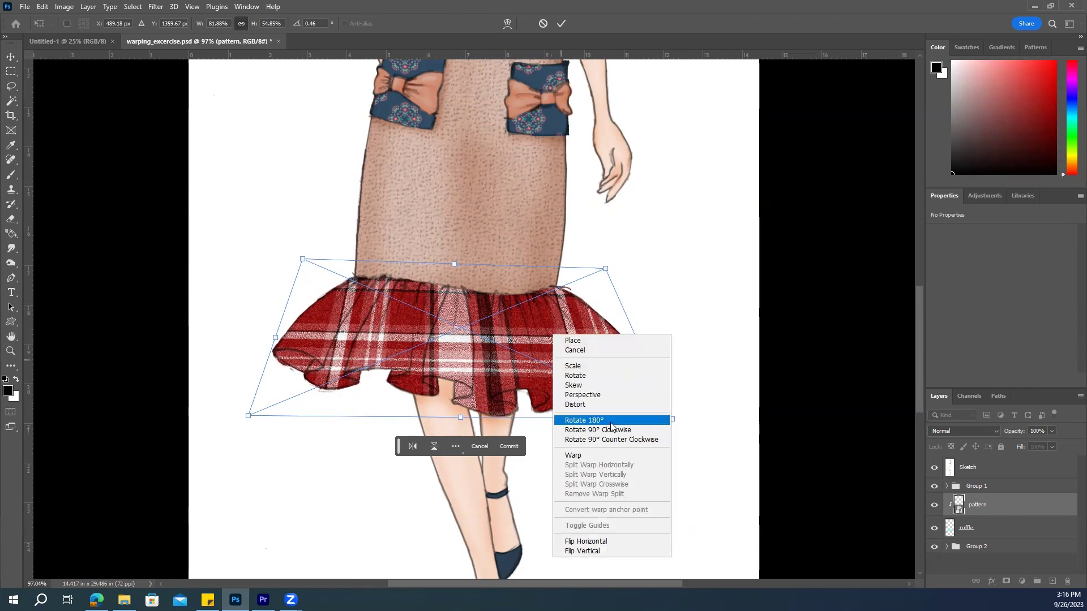
left_click(589, 456)
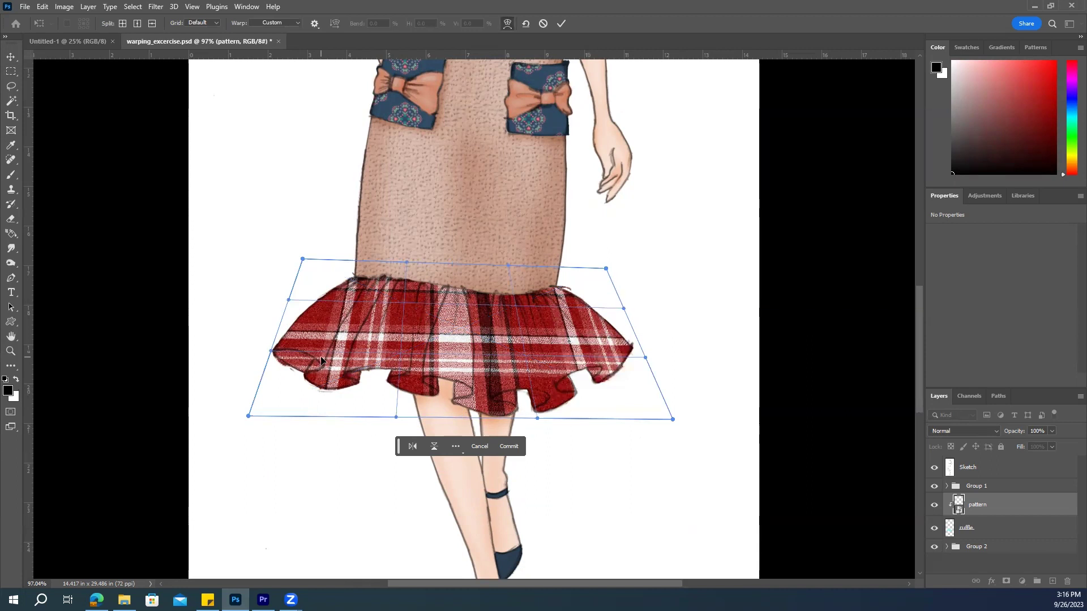
left_click_drag(302, 261, 315, 292)
left_click_drag(249, 416, 250, 398)
left_click_drag(673, 419, 658, 408)
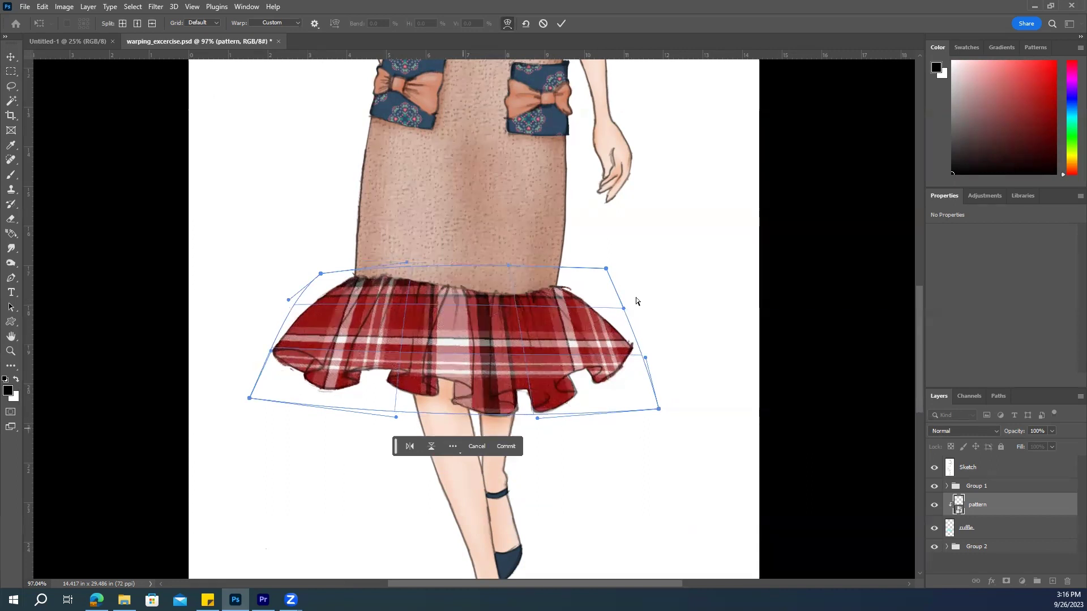
left_click_drag(606, 274, 601, 289)
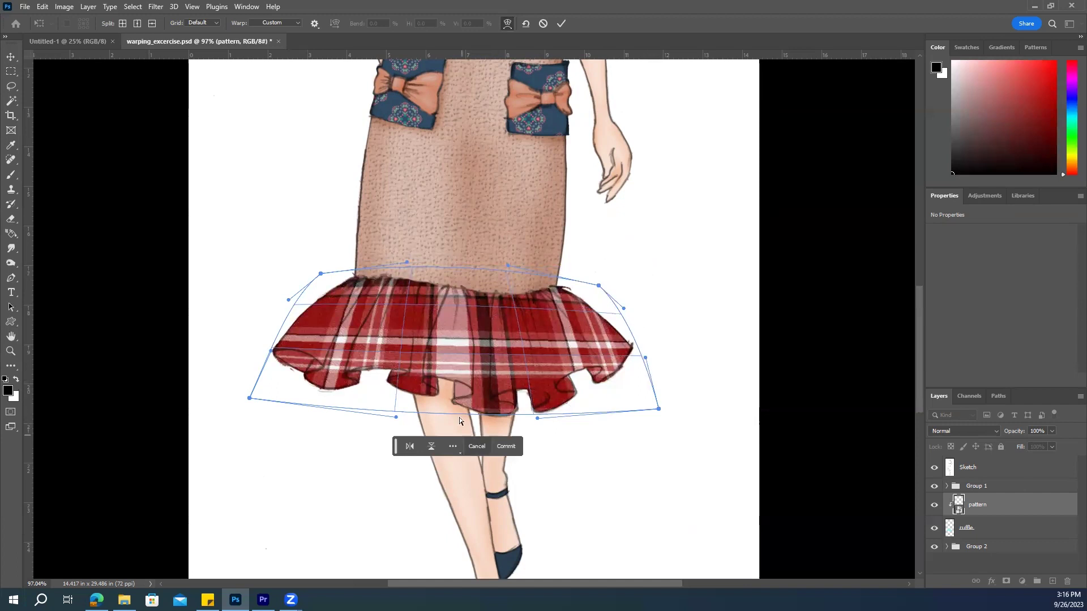
left_click_drag(320, 275, 344, 278)
left_click_drag(249, 398, 264, 380)
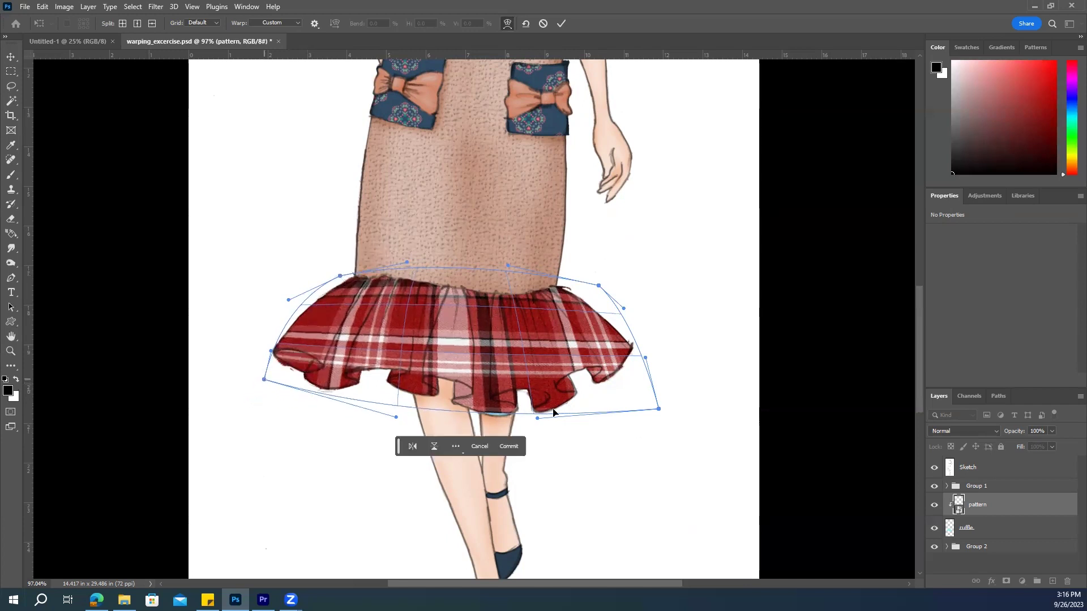
left_click_drag(658, 410, 648, 420)
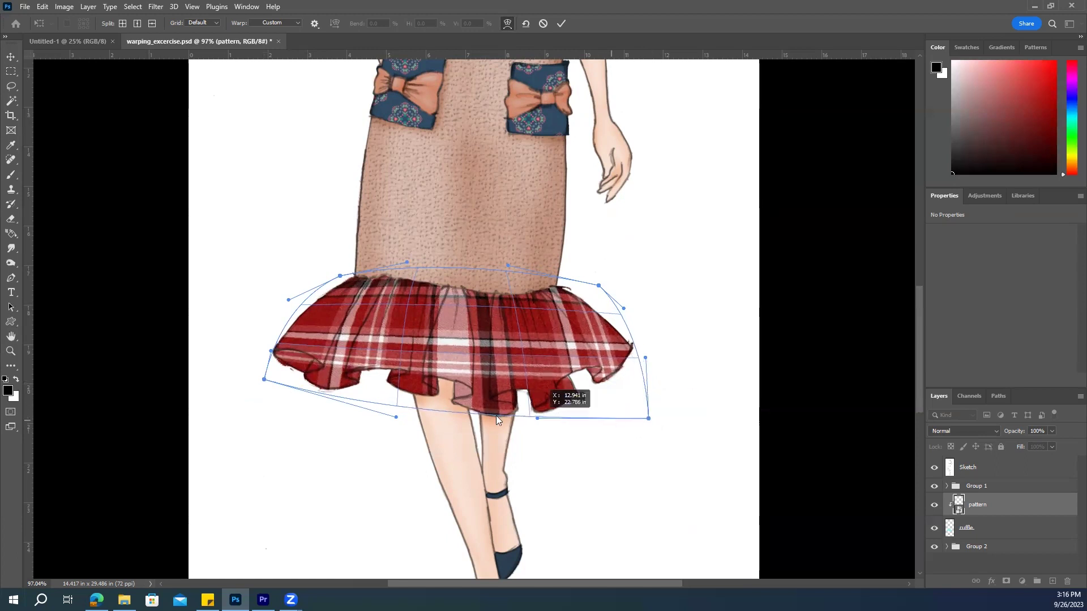
left_click_drag(468, 417, 469, 422)
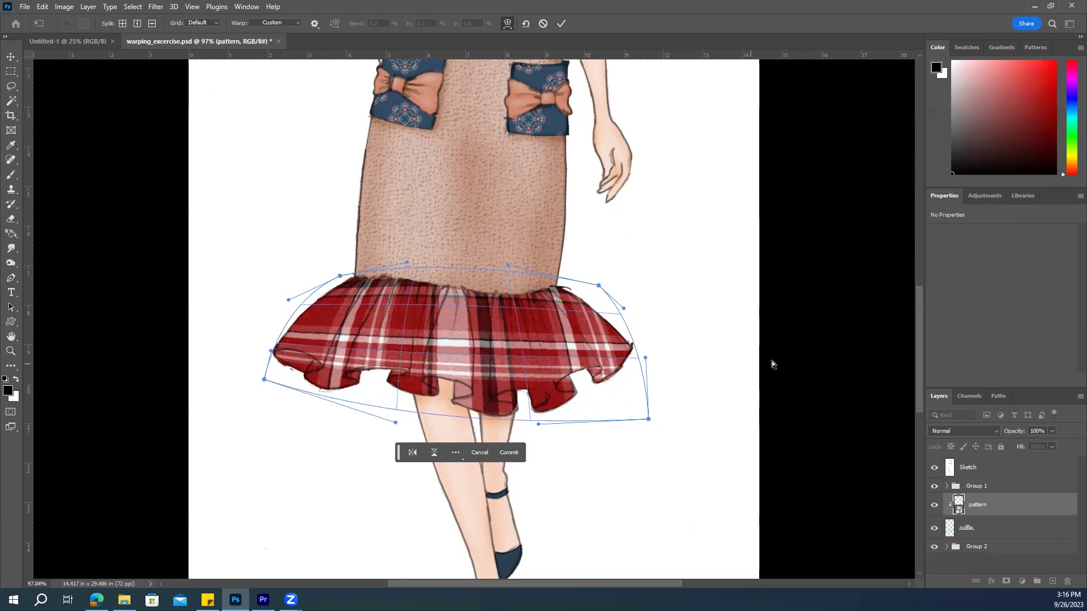
left_click(11, 57)
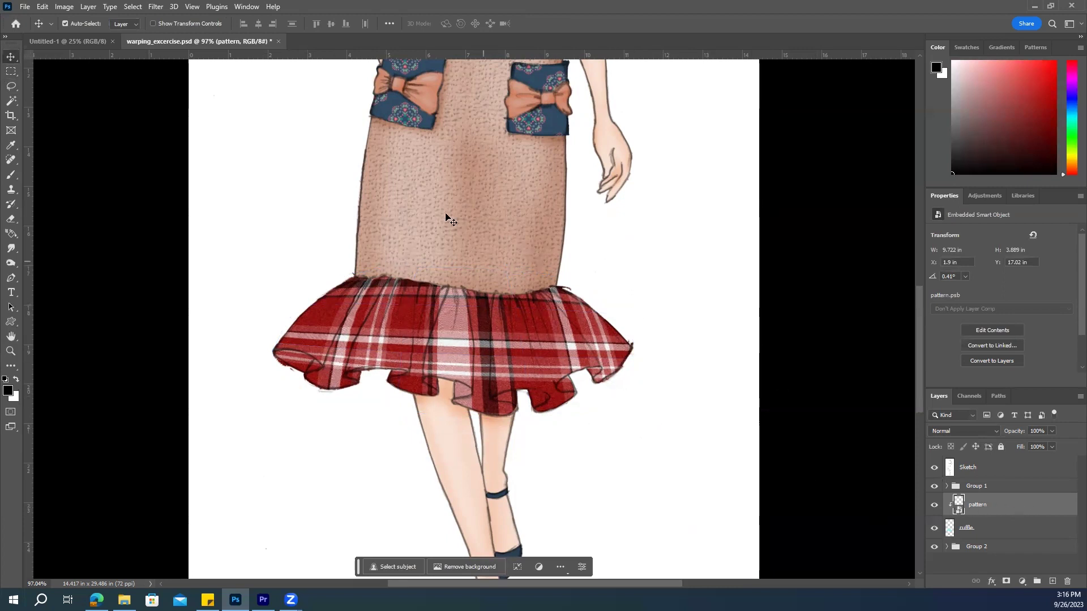
Step: Apply a Displace filter to the pattern with horizontal and vertical scale 10, using Ruffle_map as the displacement map
left_click(154, 7)
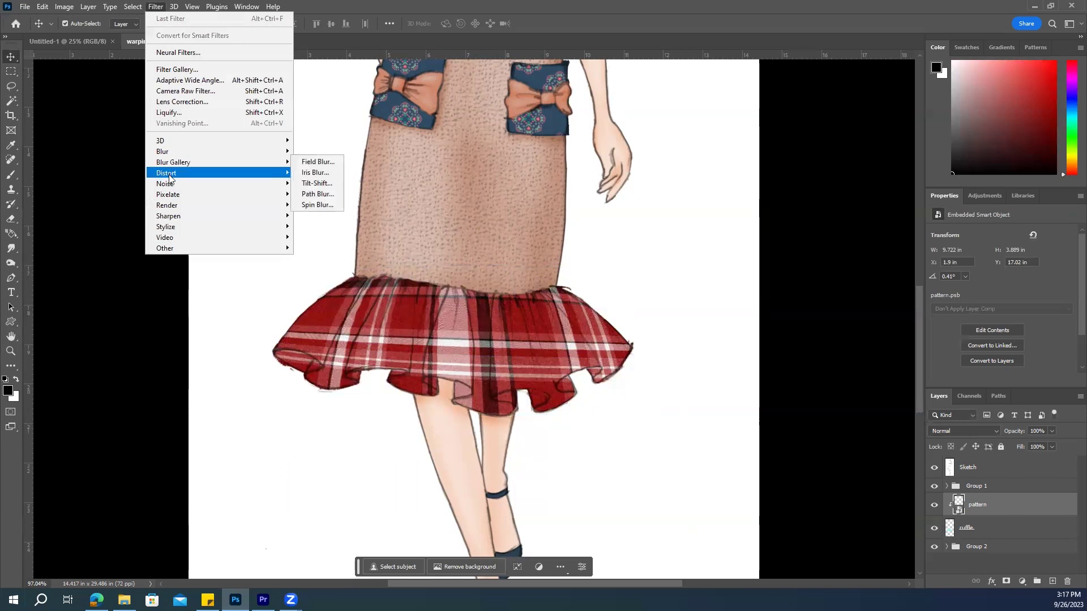
mouse_move(203, 176)
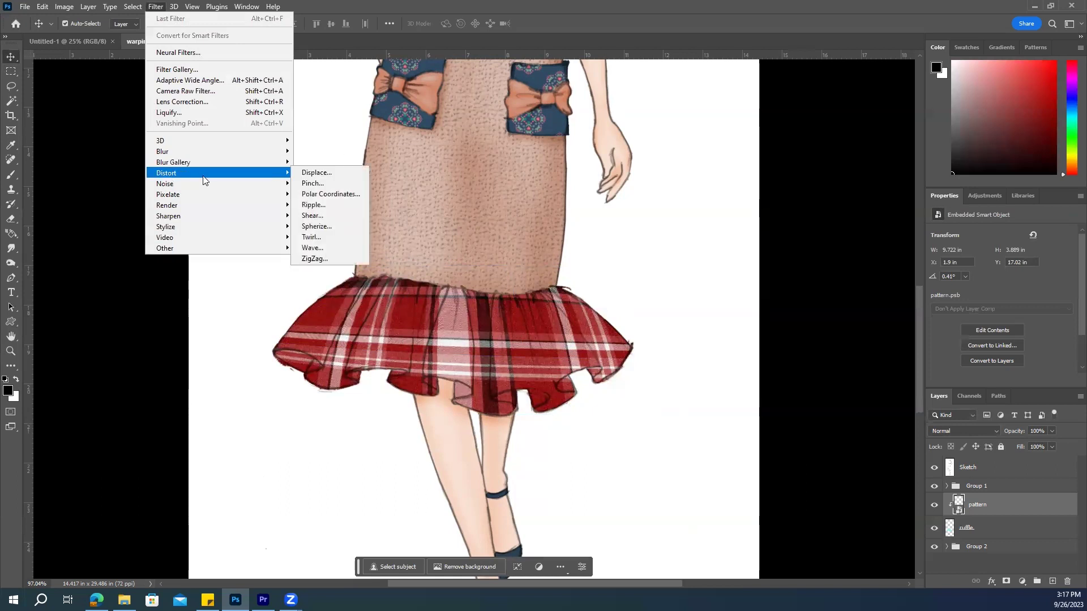
left_click(312, 174)
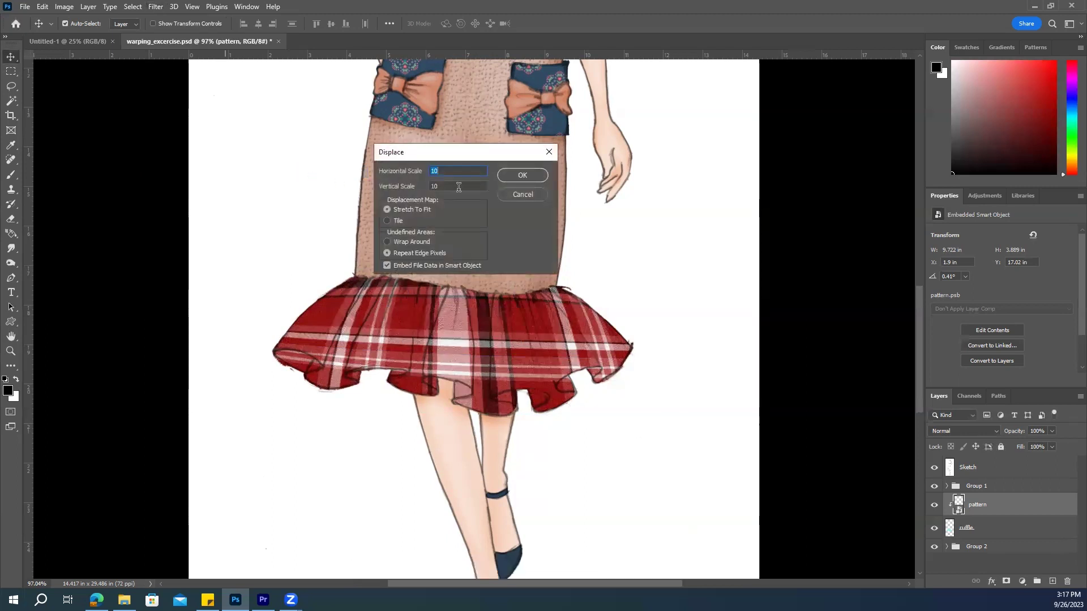
left_click(517, 175)
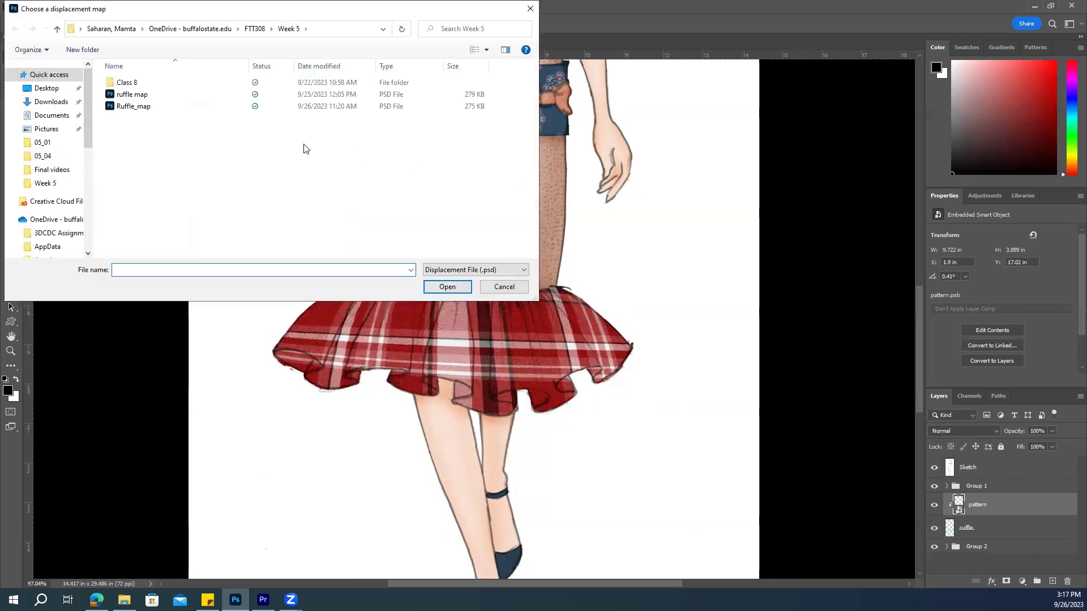
left_click(141, 109)
double_click(141, 108)
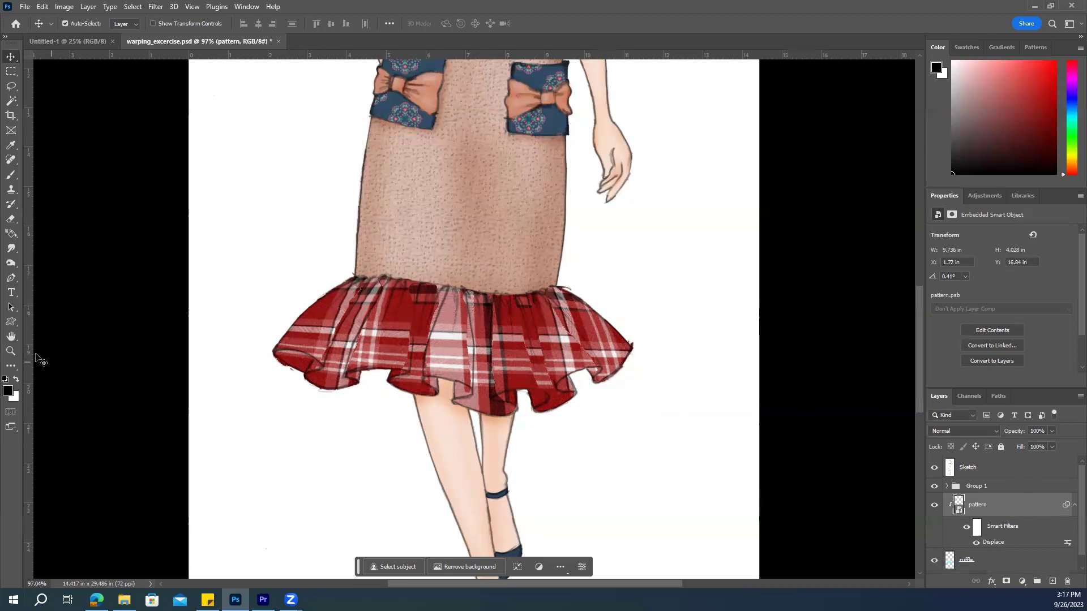
left_click(11, 351)
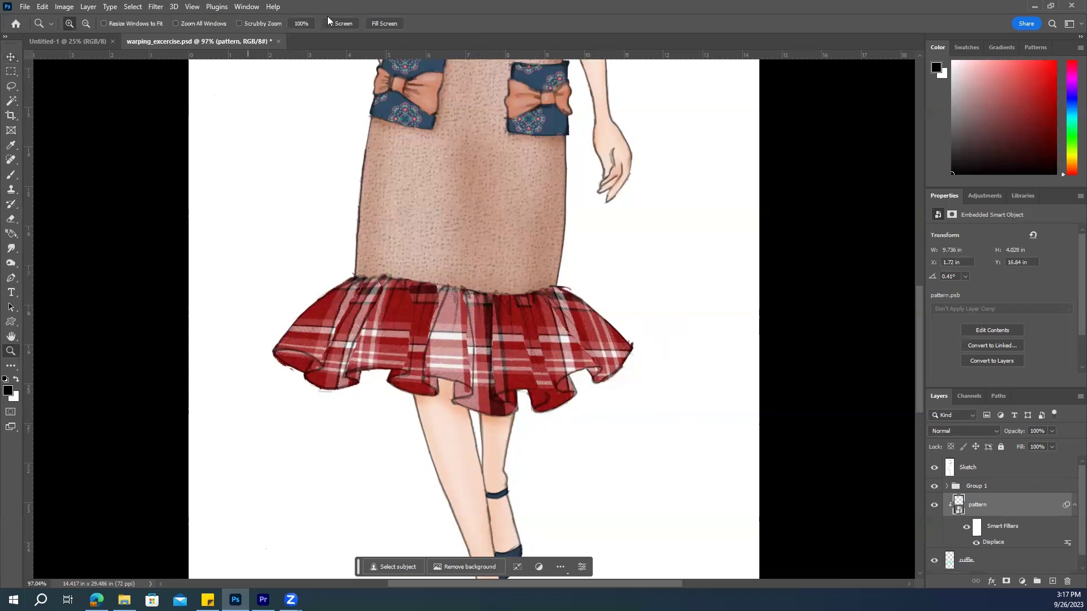
left_click(335, 23)
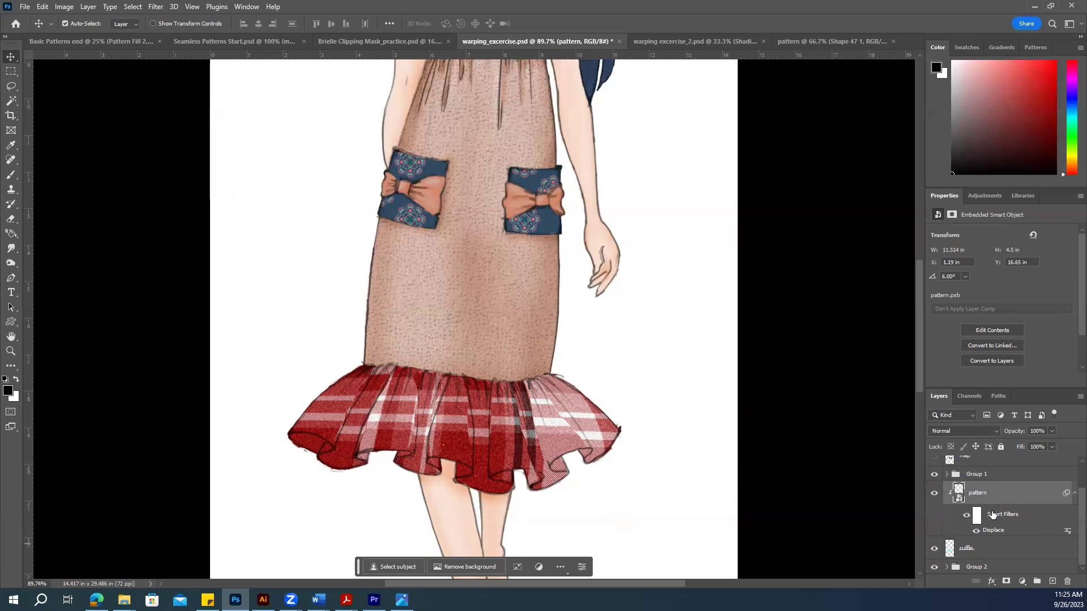
Step: Open the pattern smart object's contents and change its fill to the navy floral medallion pattern at 56% scale
double_click(959, 492)
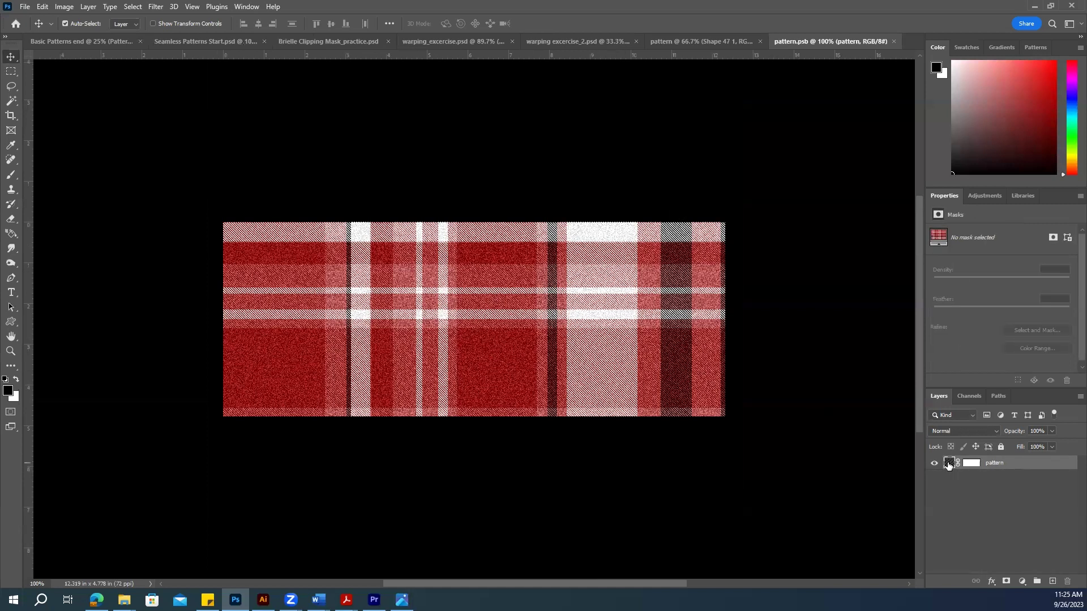
double_click(948, 466)
left_click(473, 189)
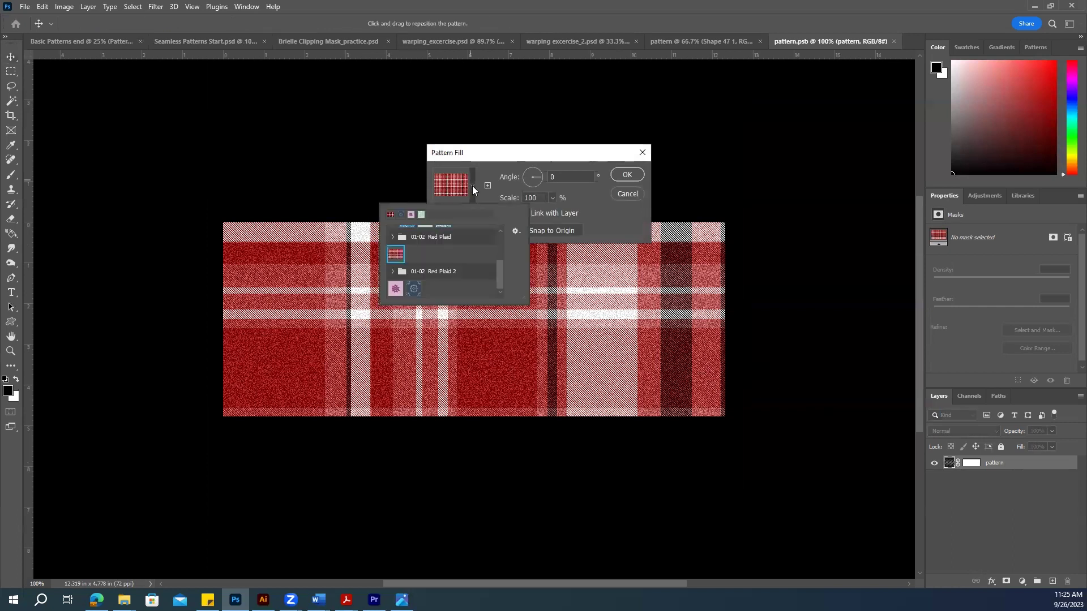
left_click(413, 288)
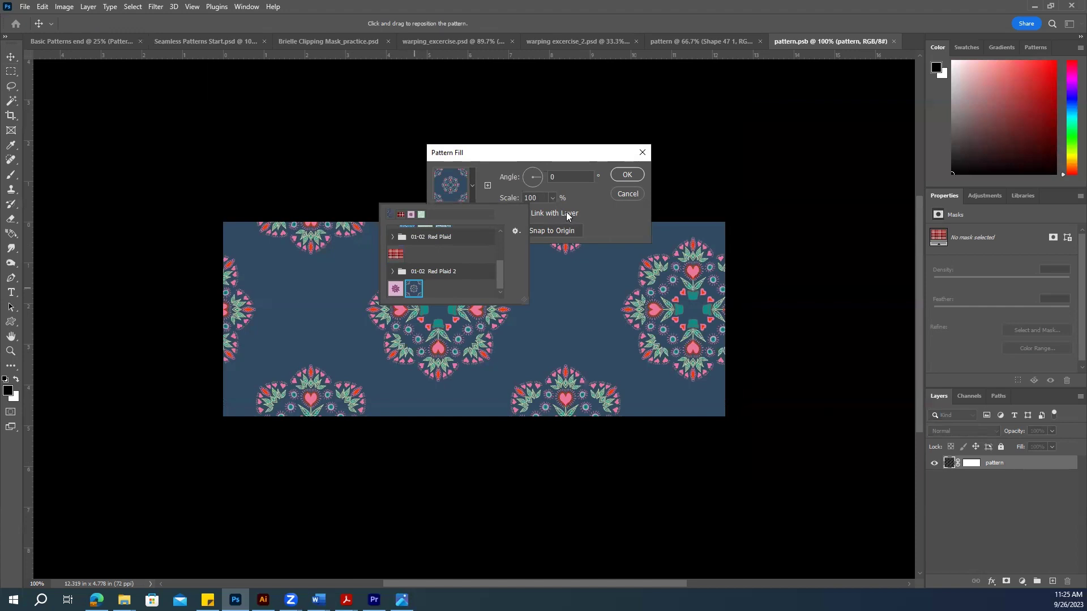
left_click(552, 198)
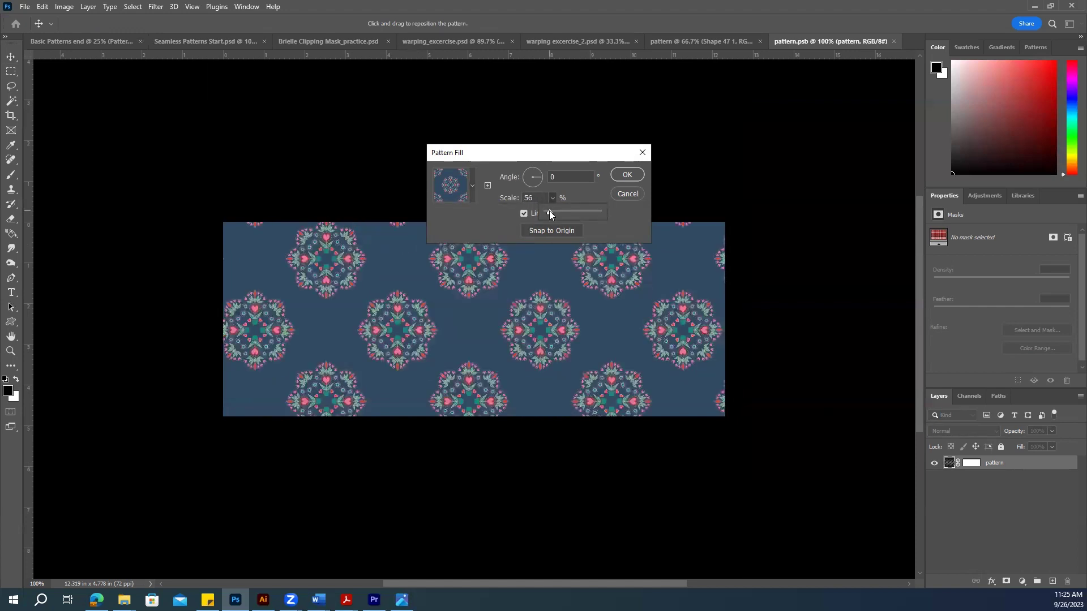
left_click(627, 175)
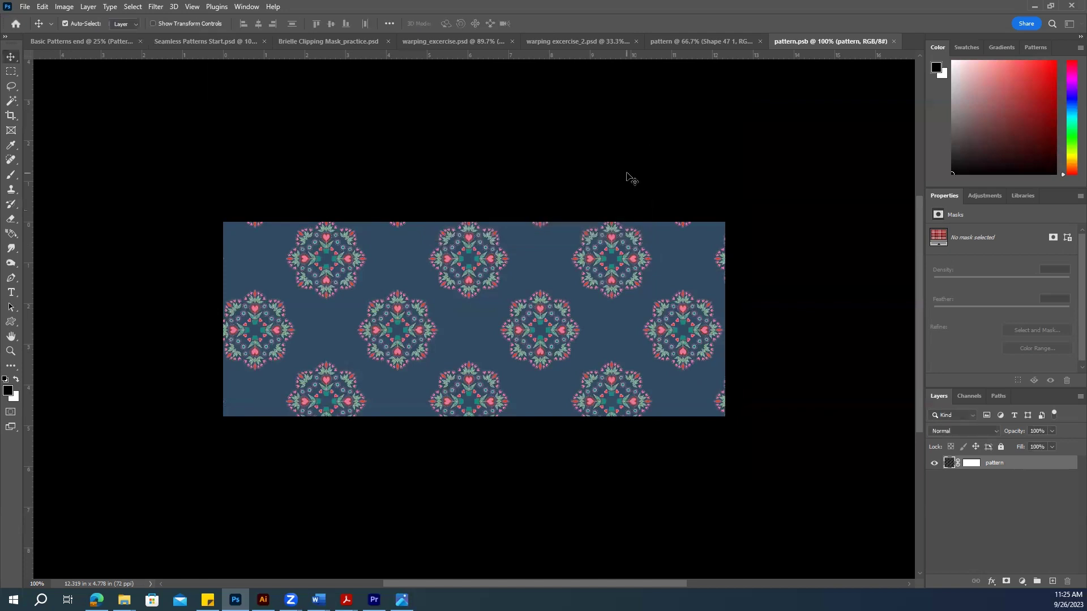
Step: Save the edited smart object contents and return to warping_excercise.psd to update the ruffle
left_click(25, 8)
left_click(65, 138)
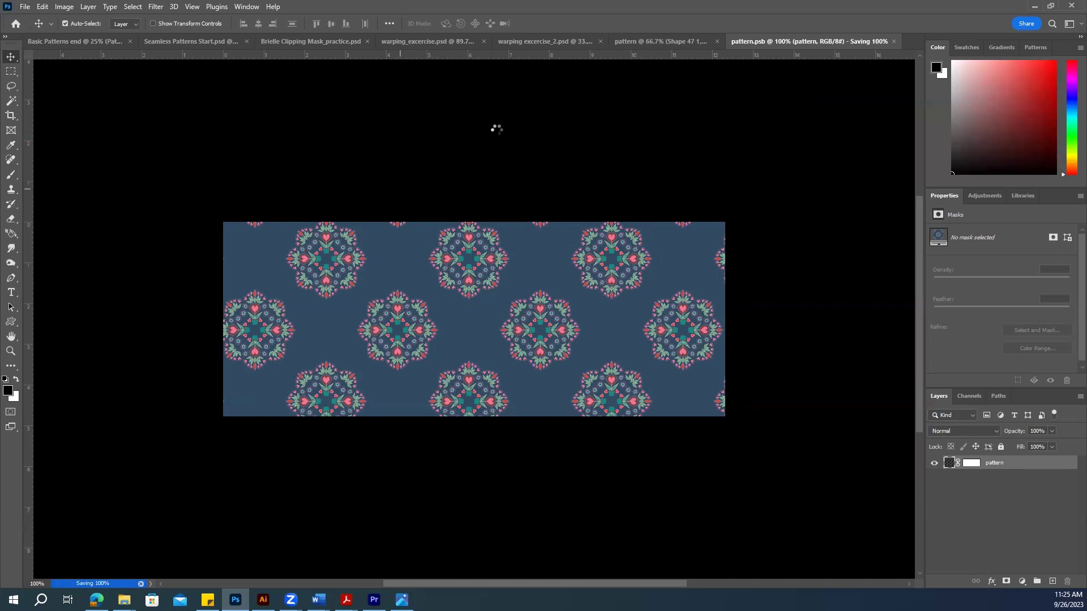
left_click(665, 42)
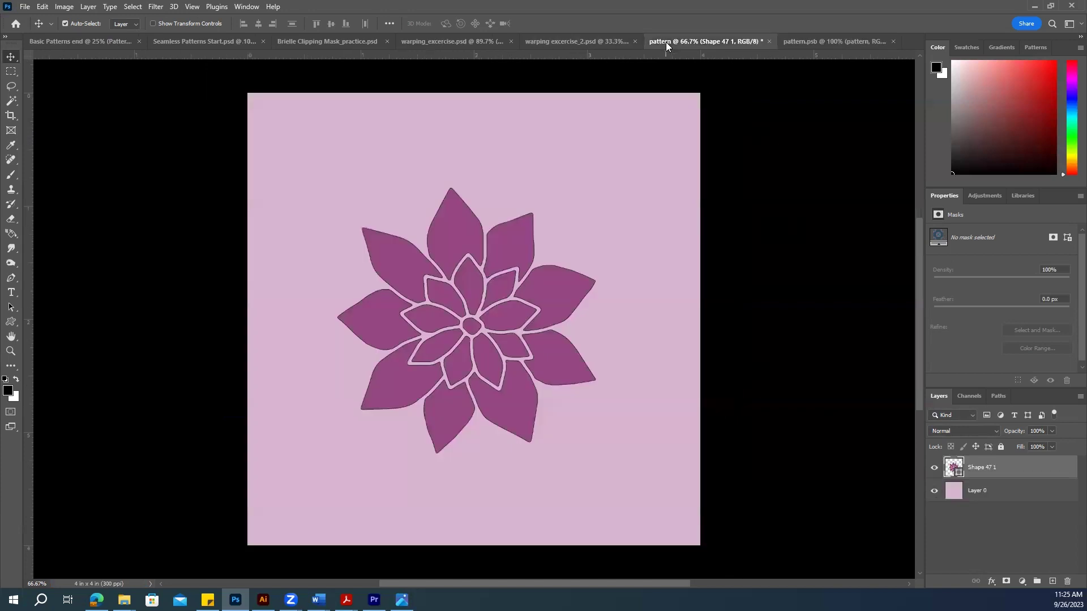
left_click(574, 40)
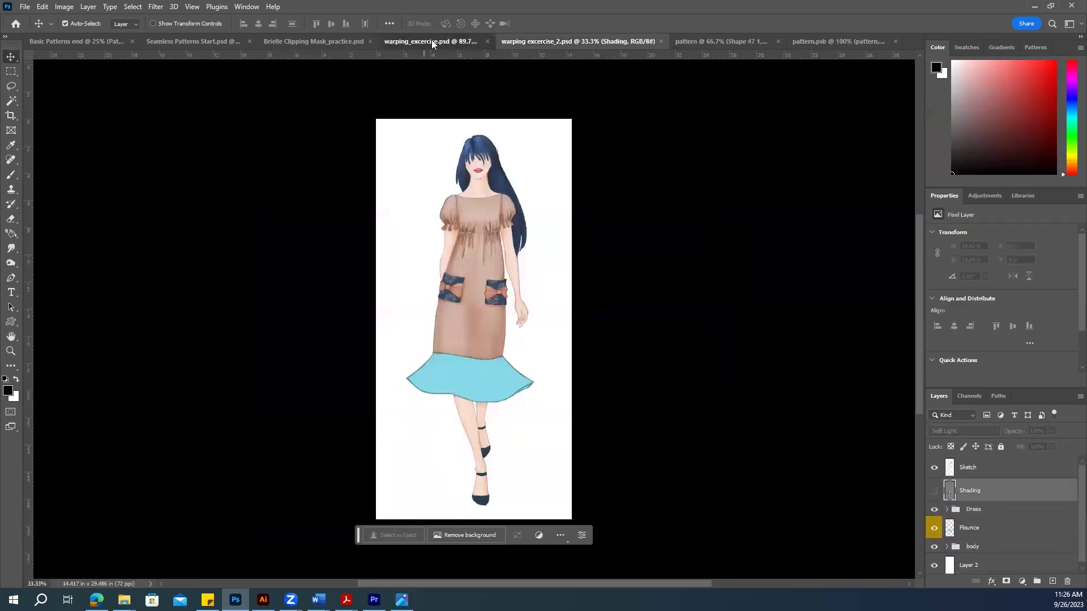
left_click(432, 40)
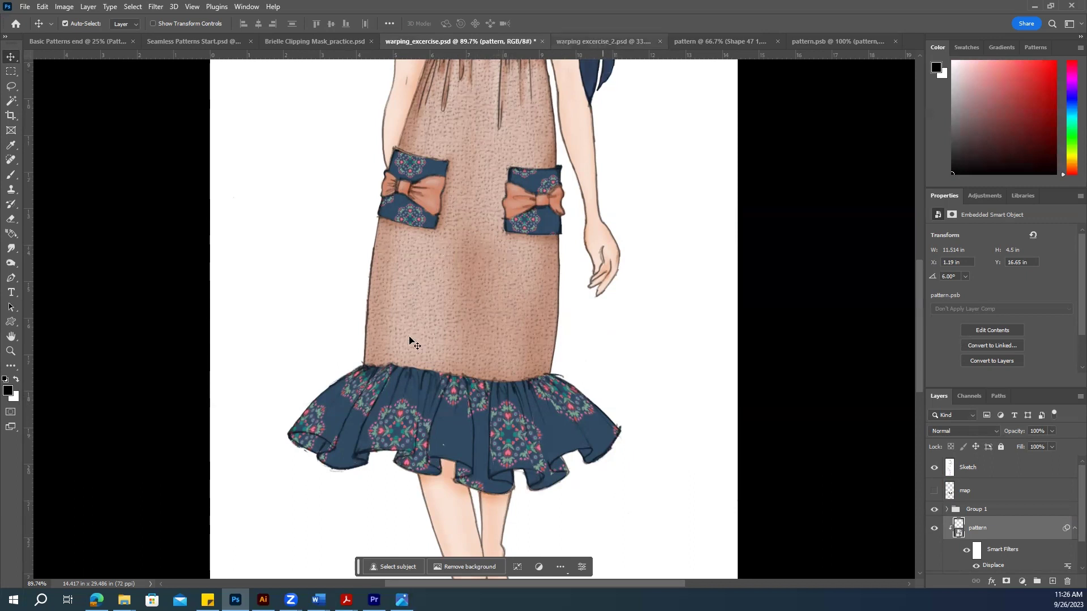
Step: Switch to the warping excercise_2.psd document
left_click(589, 41)
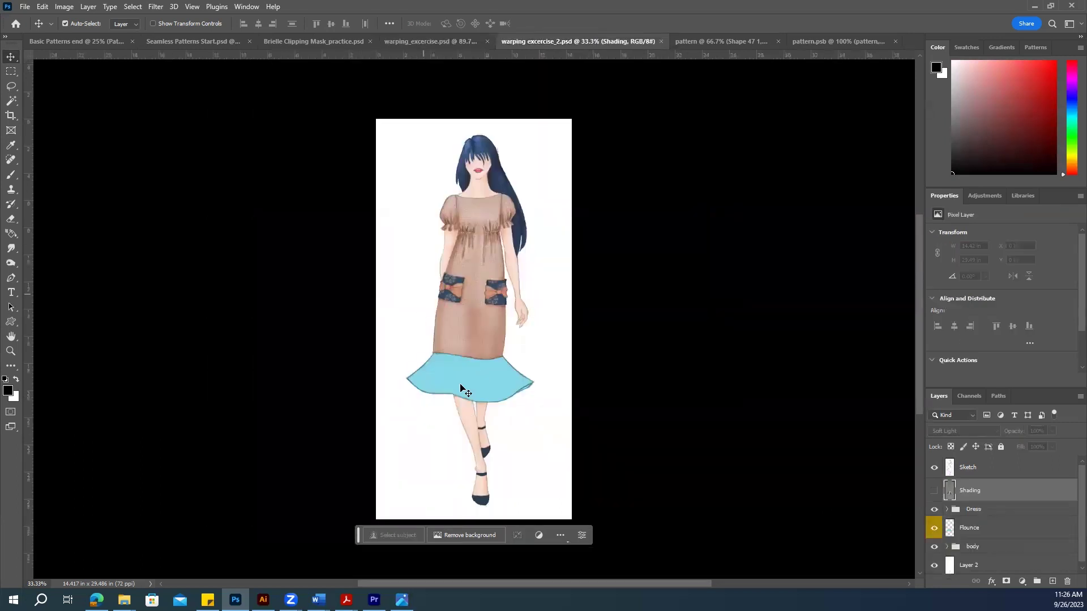